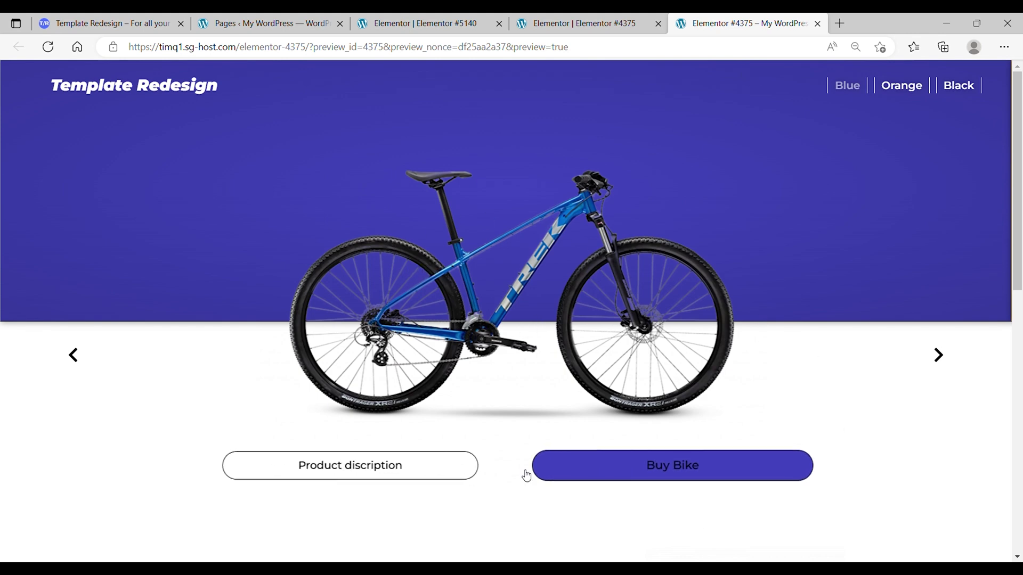
# Step: On the finished bike page, try the Product discription link and advance the slider to the orange bike
pyautogui.click(371, 472)
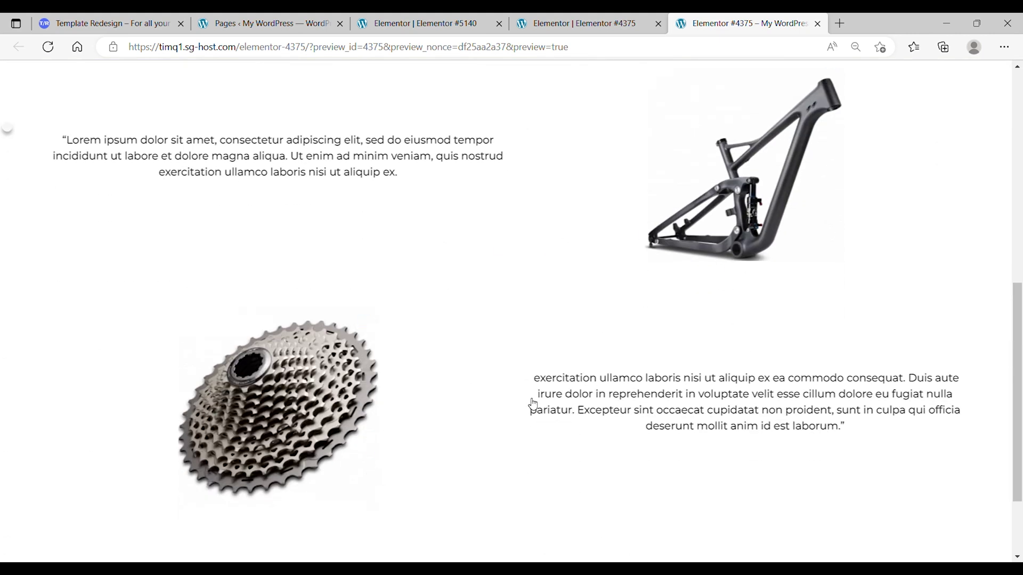
pyautogui.scroll(10, 532, 404)
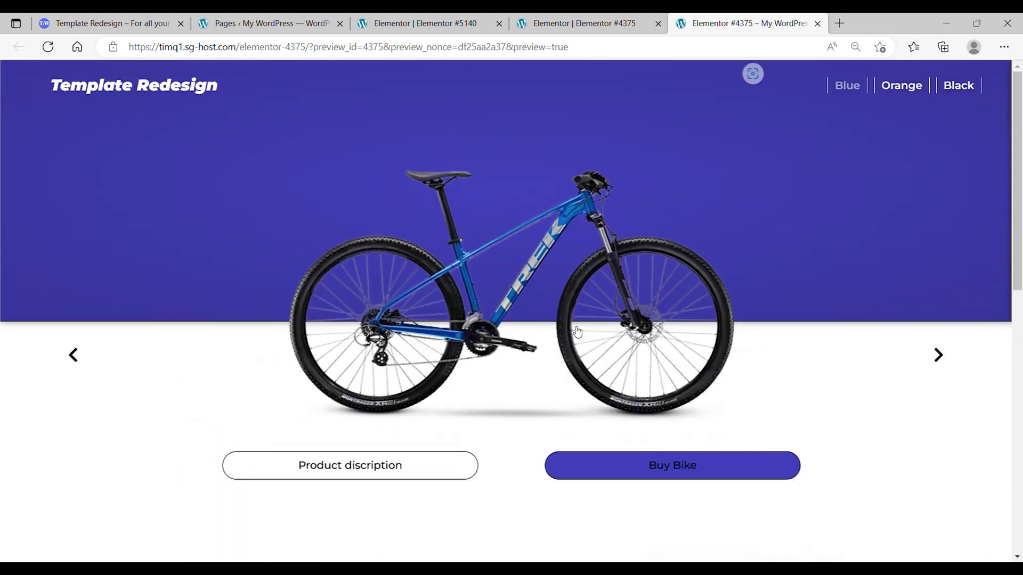
pyautogui.click(946, 361)
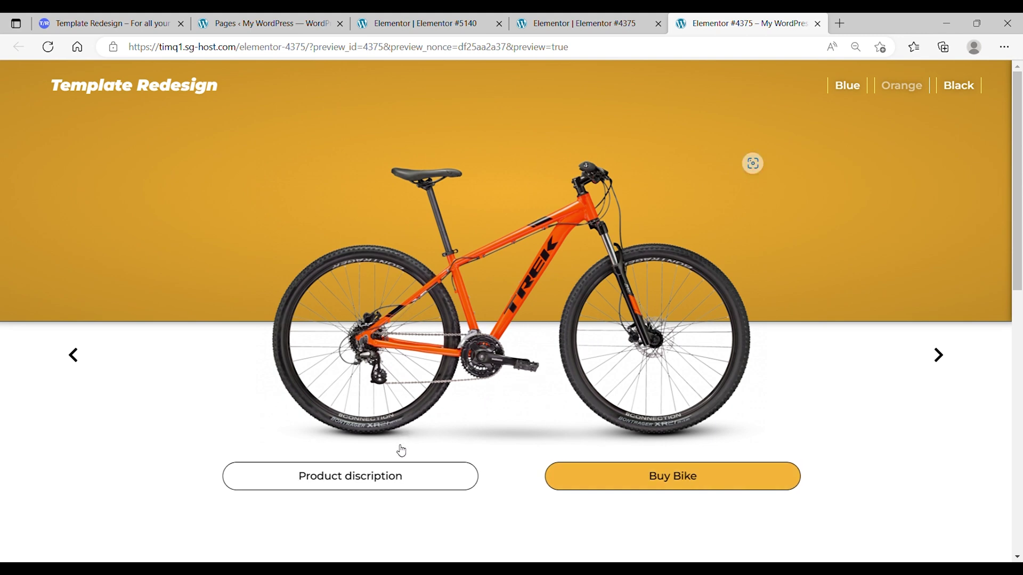
pyautogui.scroll(-3, 381, 475)
pyautogui.scroll(-5, 379, 475)
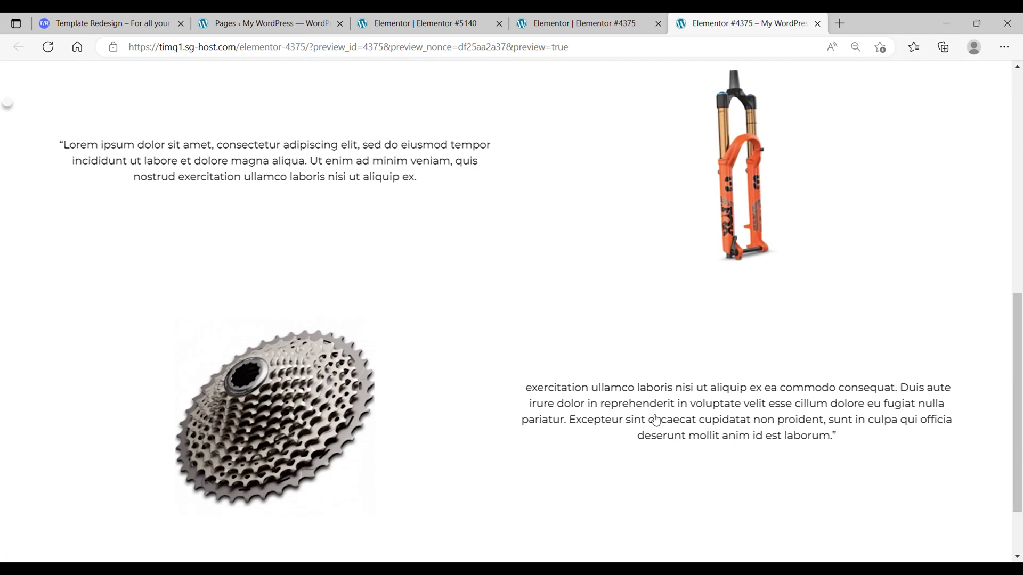
pyautogui.scroll(10, 577, 339)
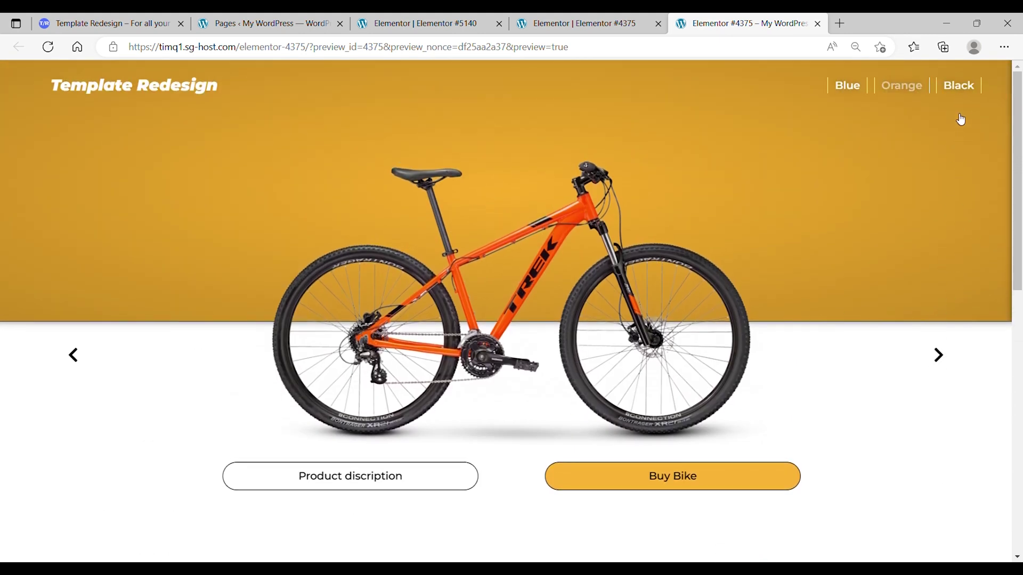
# Step: Switch the slider to the black bike, use the description link again, then return to the Elementor #5140 editor
pyautogui.click(960, 89)
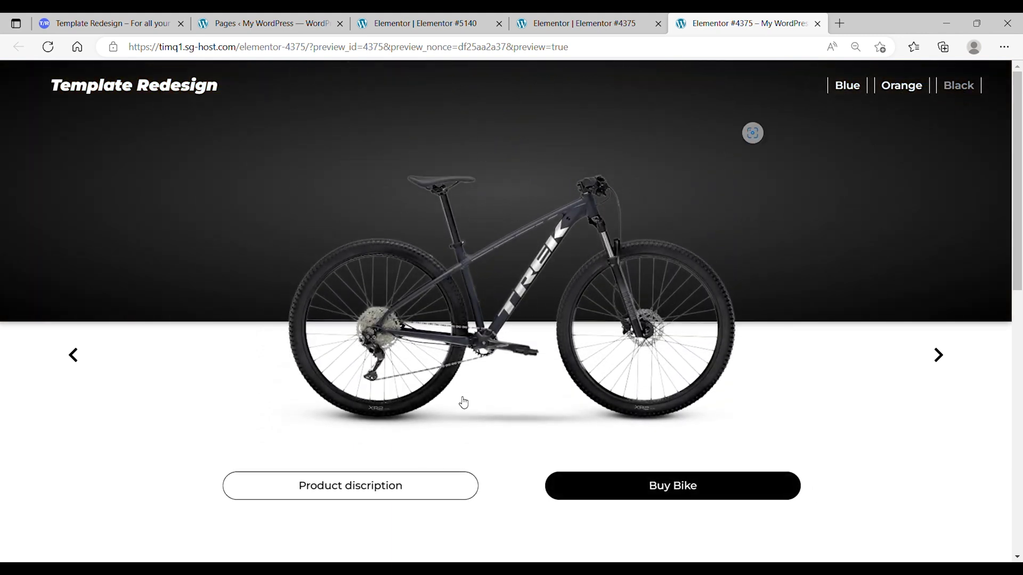
pyautogui.click(369, 486)
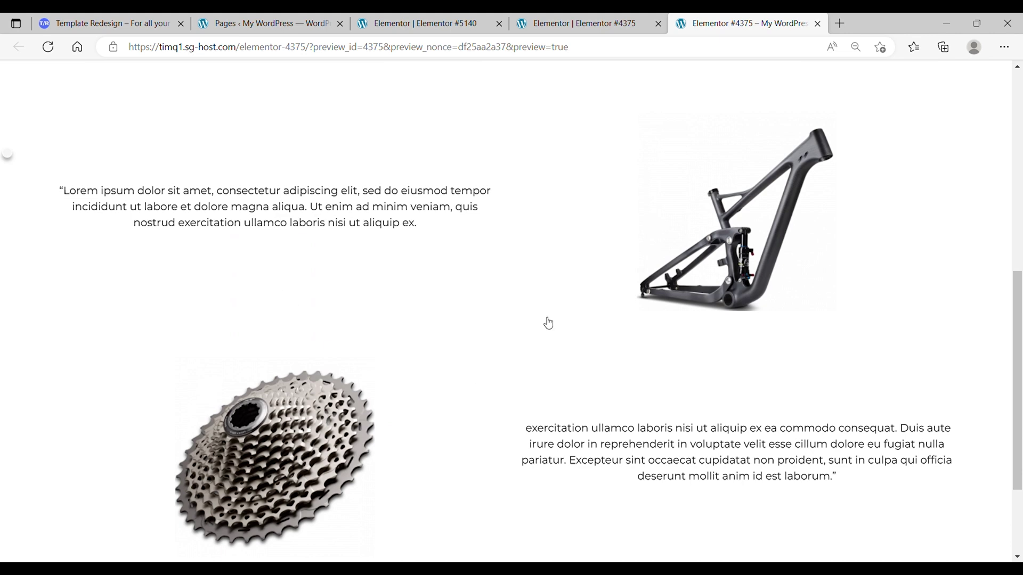
pyautogui.scroll(8, 548, 323)
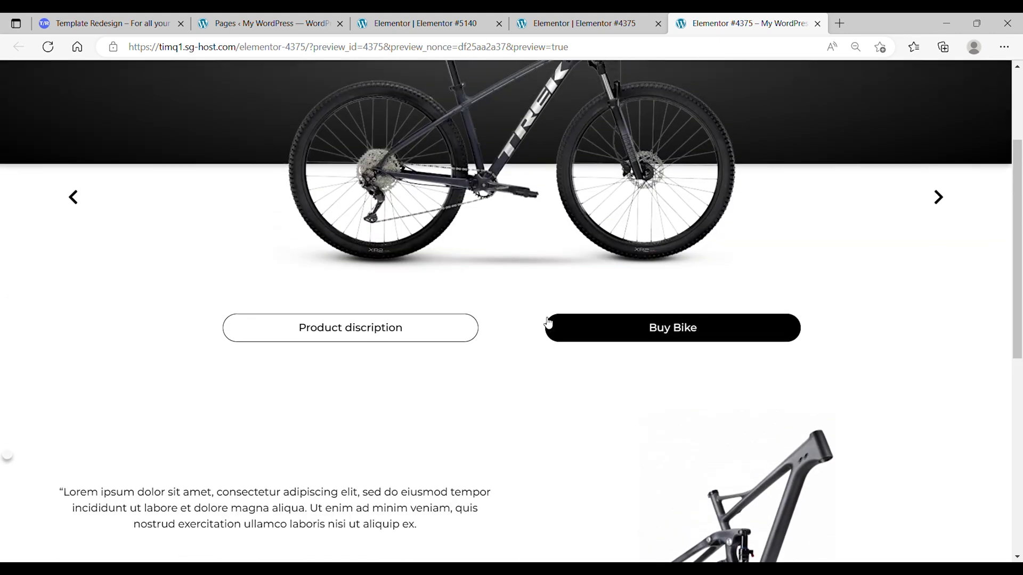
pyautogui.hotkey('ctrl', '3')
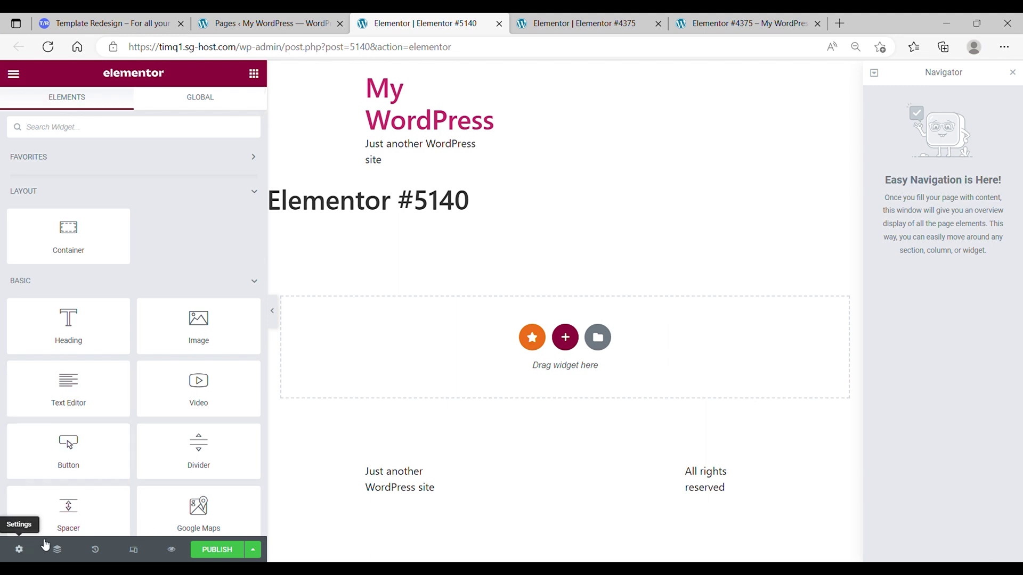
# Step: Set the page layout to Elementor Canvas and add a container at the top
pyautogui.click(19, 550)
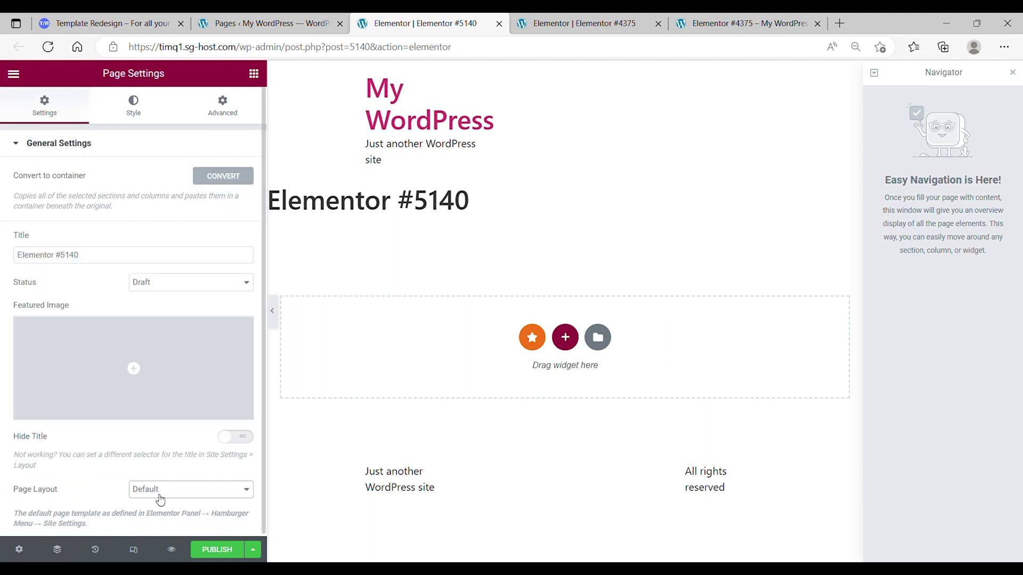
pyautogui.click(137, 523)
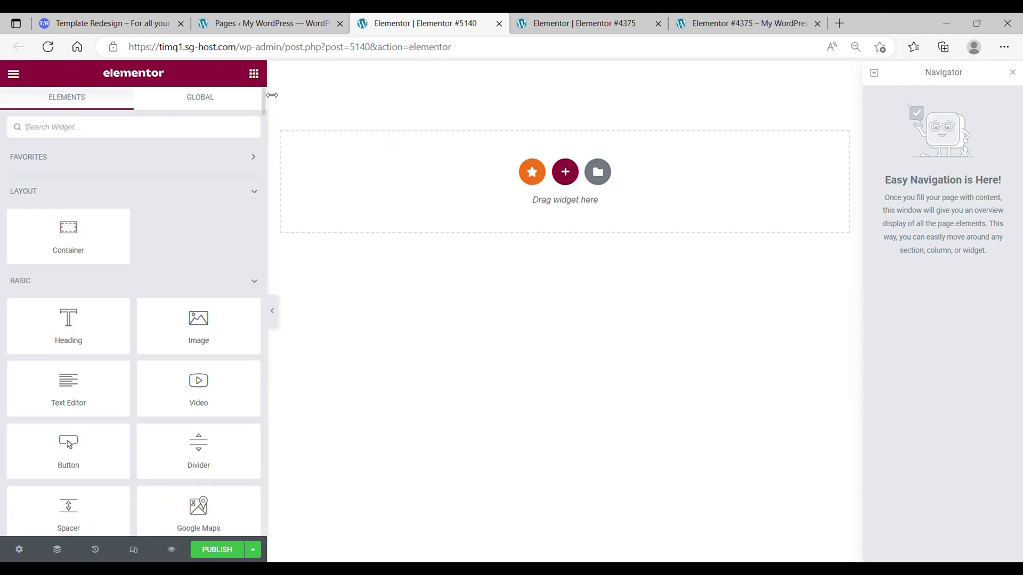
pyautogui.moveTo(78, 233); pyautogui.dragTo(298, 201)
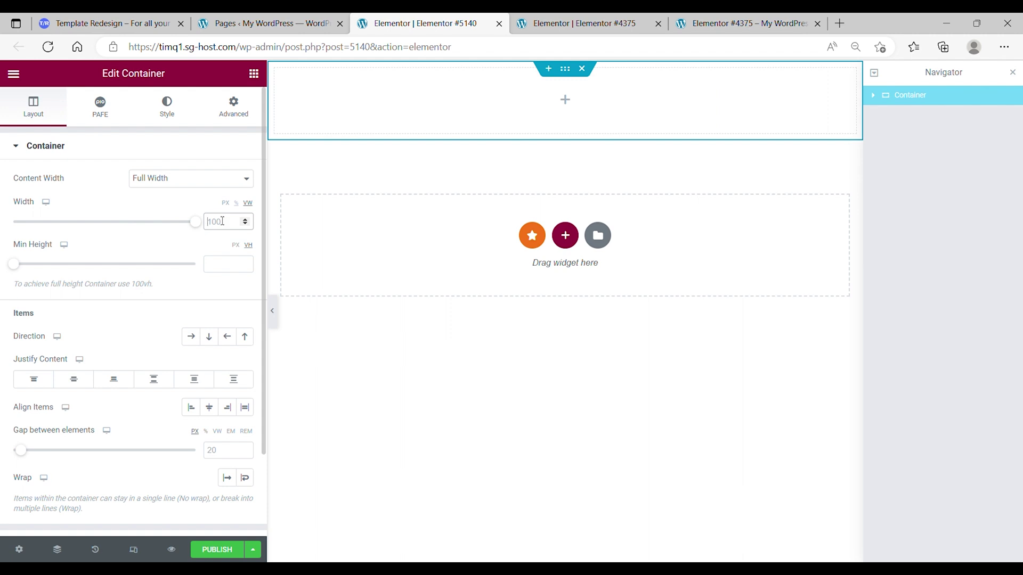
# Step: Make the container 100% wide, 52 vh tall, column direction, centred, and add a second container below
pyautogui.click(236, 203)
pyautogui.click(222, 221)
pyautogui.write('100')
pyautogui.click(154, 249)
pyautogui.click(228, 265)
pyautogui.write('52')
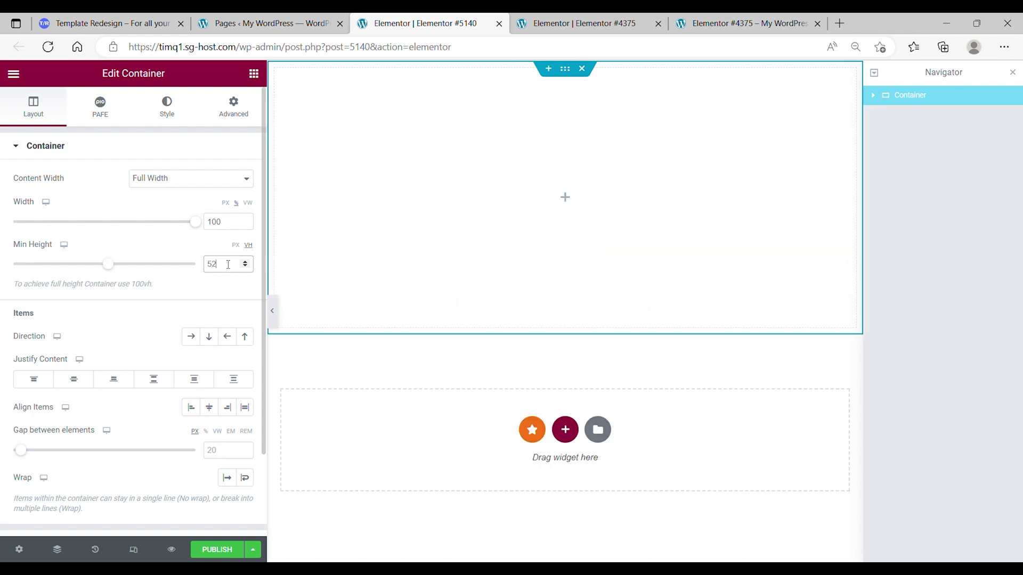
pyautogui.click(214, 343)
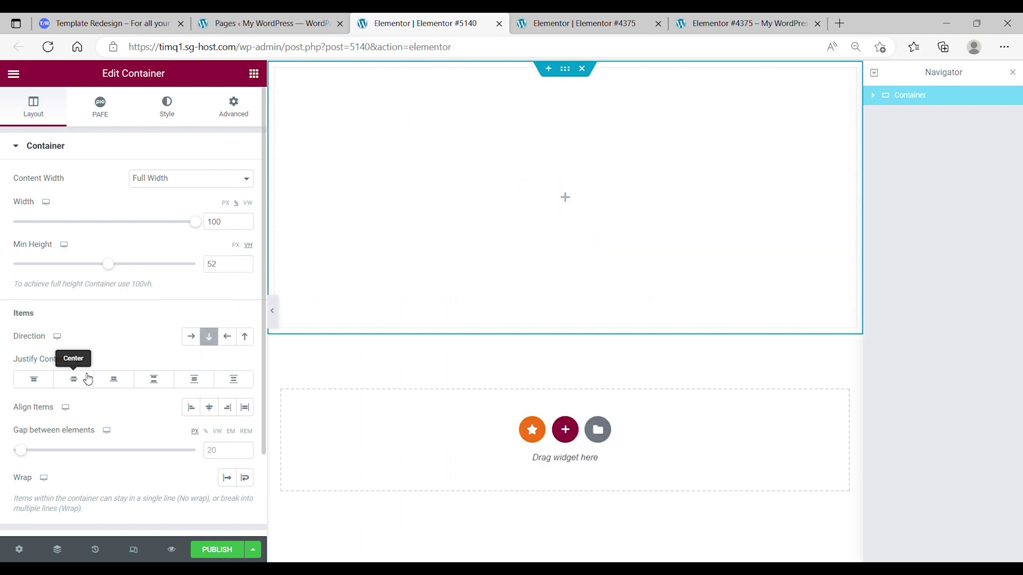
pyautogui.click(84, 381)
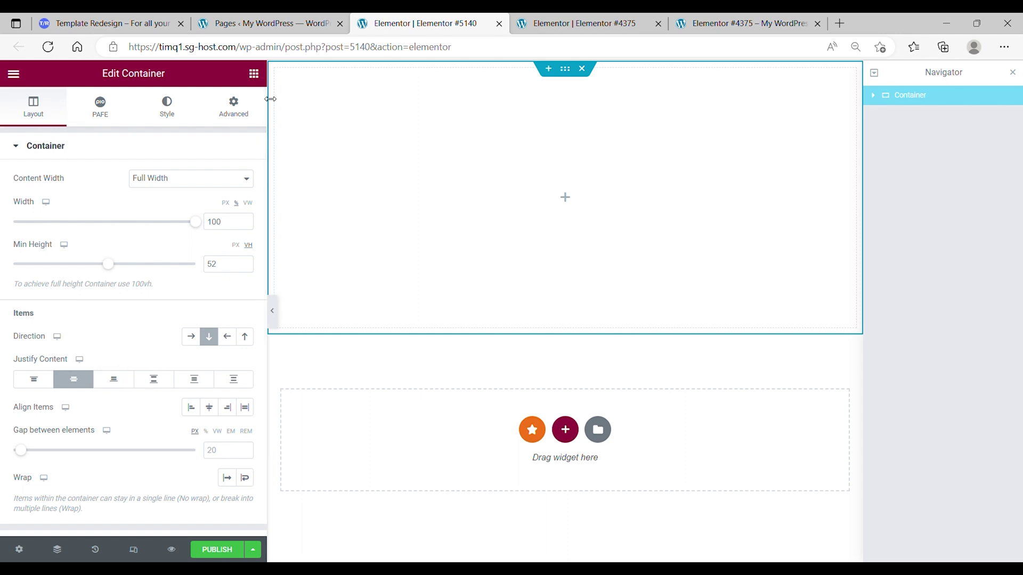
pyautogui.click(254, 73)
pyautogui.moveTo(88, 258); pyautogui.dragTo(333, 413)
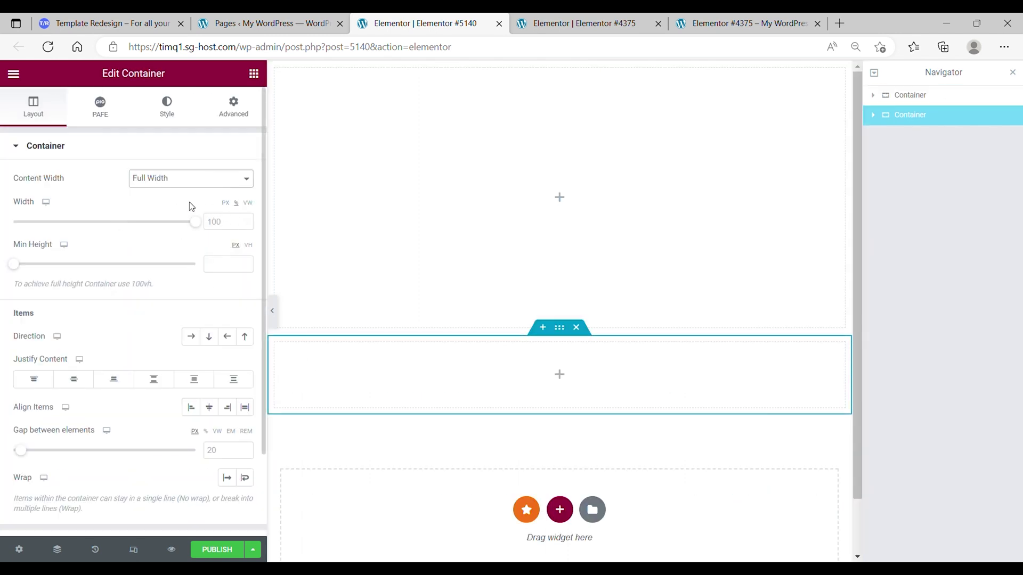
# Step: Give the second container width 100, 51 vh minimum height, column direction and centred content
pyautogui.click(221, 224)
pyautogui.write('100')
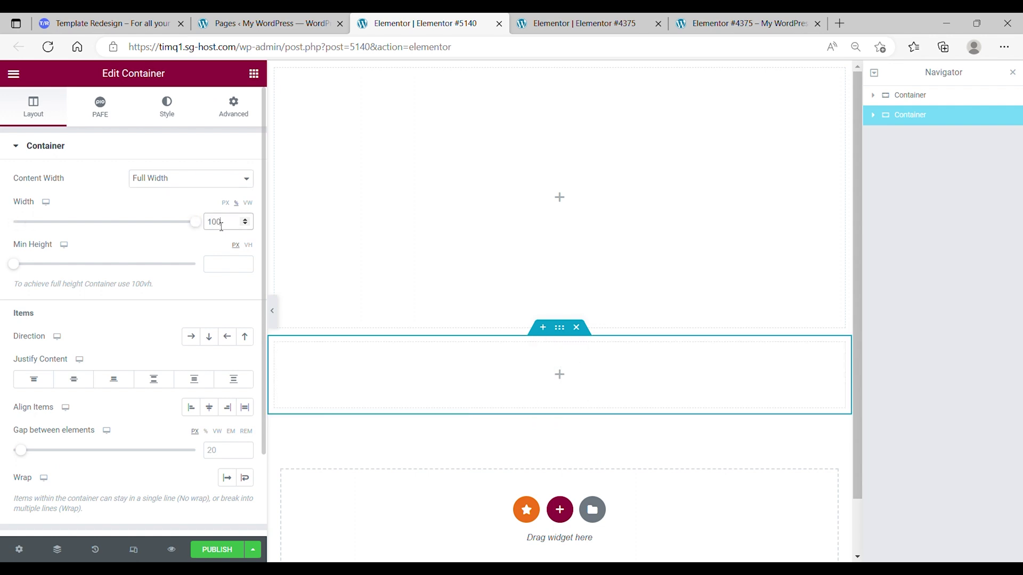
pyautogui.click(177, 234)
pyautogui.click(248, 246)
pyautogui.click(230, 263)
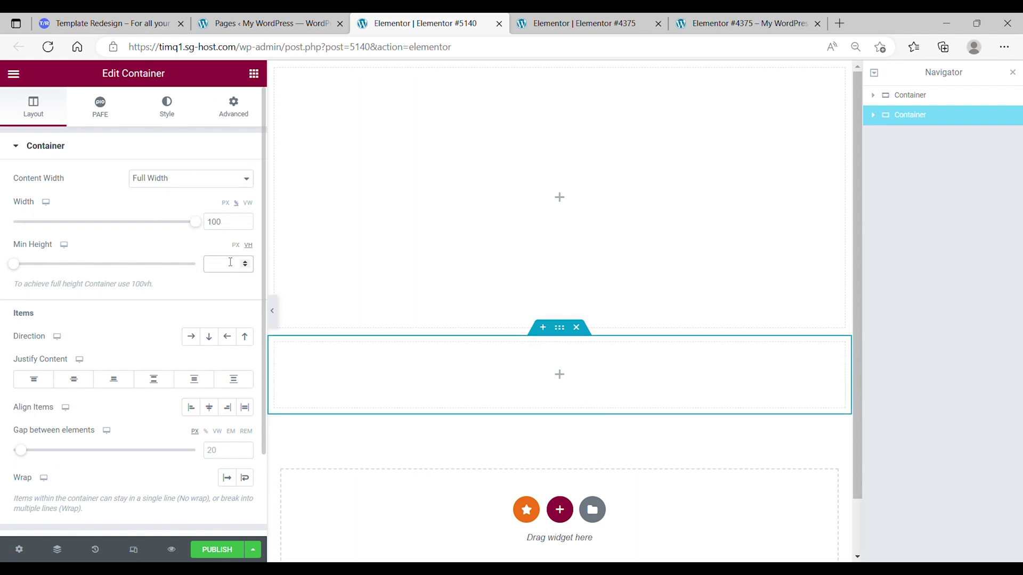
pyautogui.write('51')
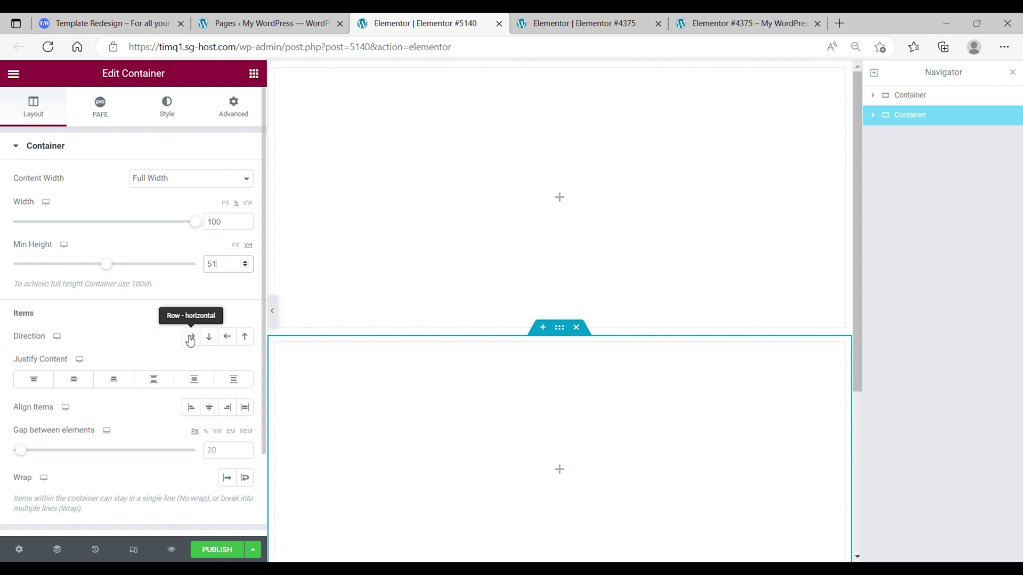
pyautogui.click(208, 338)
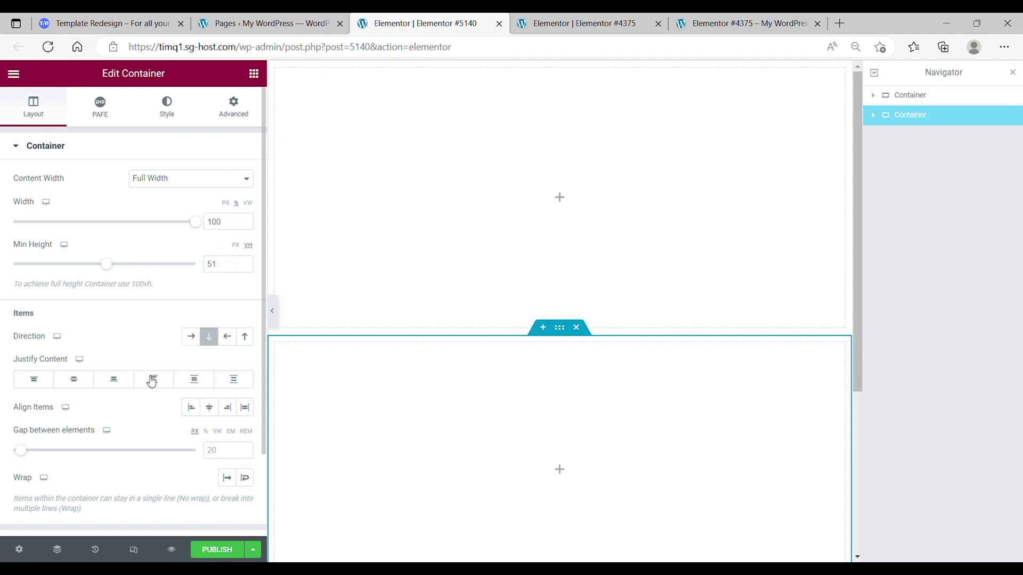
pyautogui.click(83, 388)
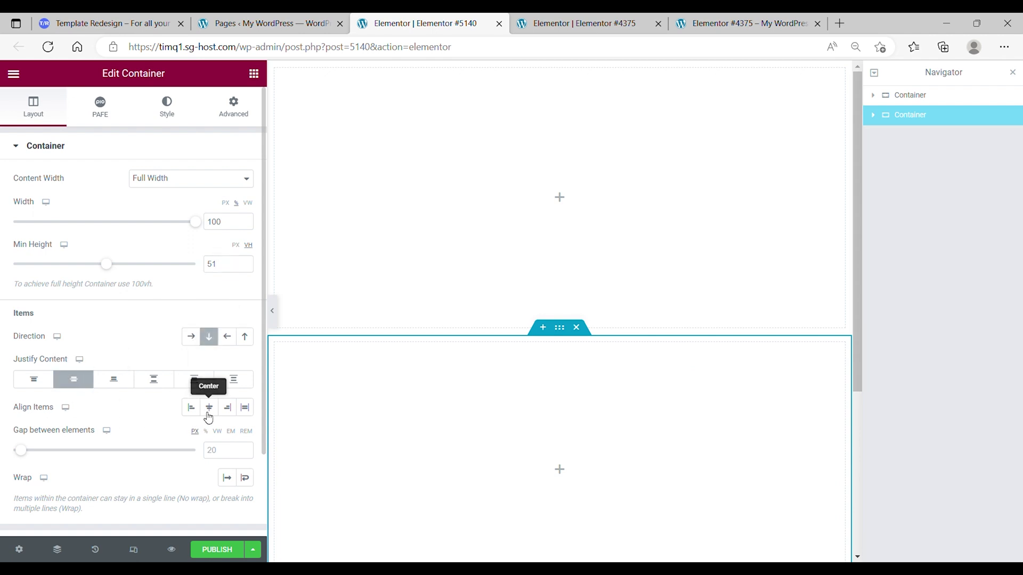
# Step: Set margin and padding to zero on both the second and first containers
pyautogui.click(246, 127)
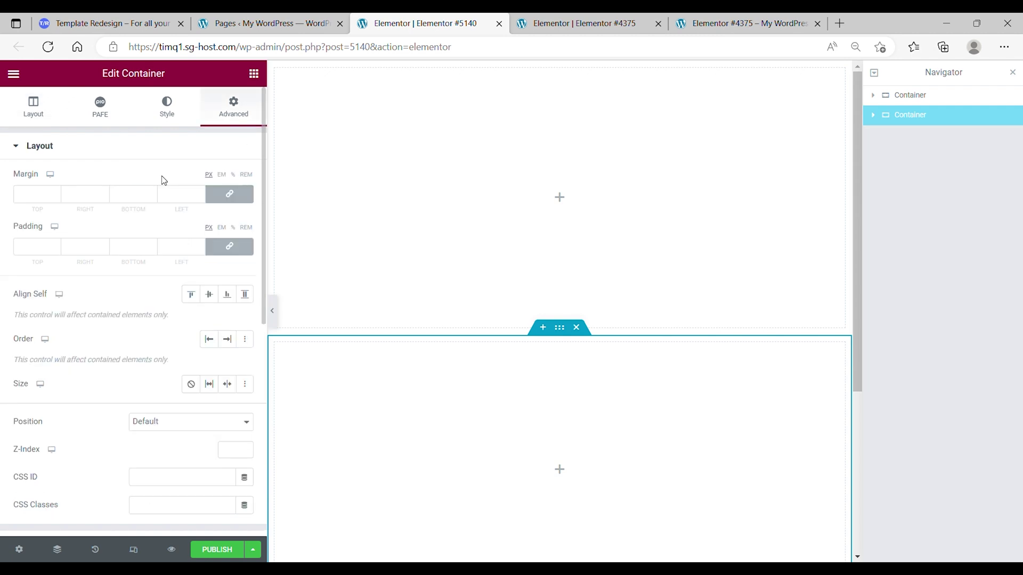
pyautogui.click(230, 247)
pyautogui.click(232, 200)
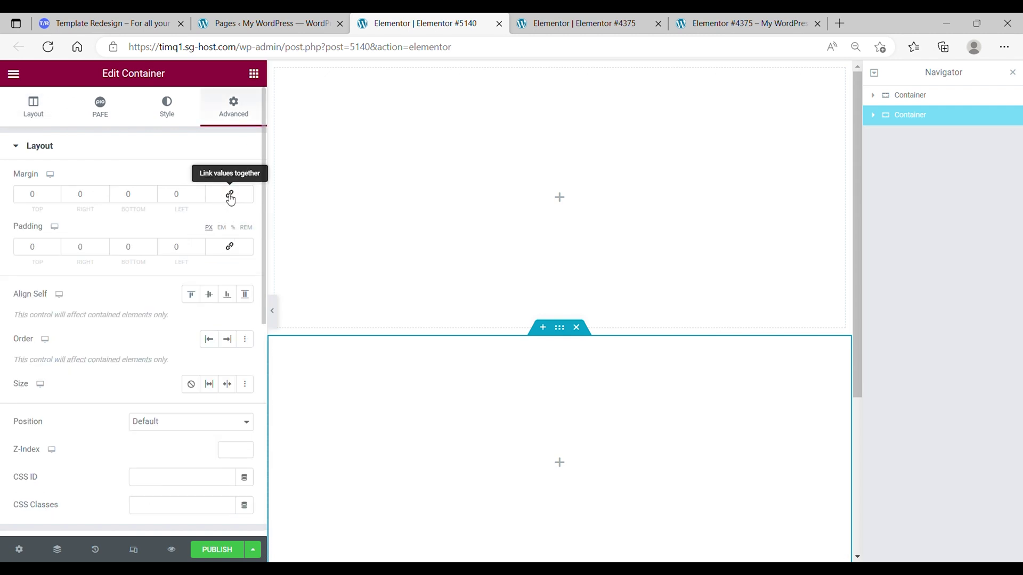
pyautogui.click(937, 95)
pyautogui.click(234, 107)
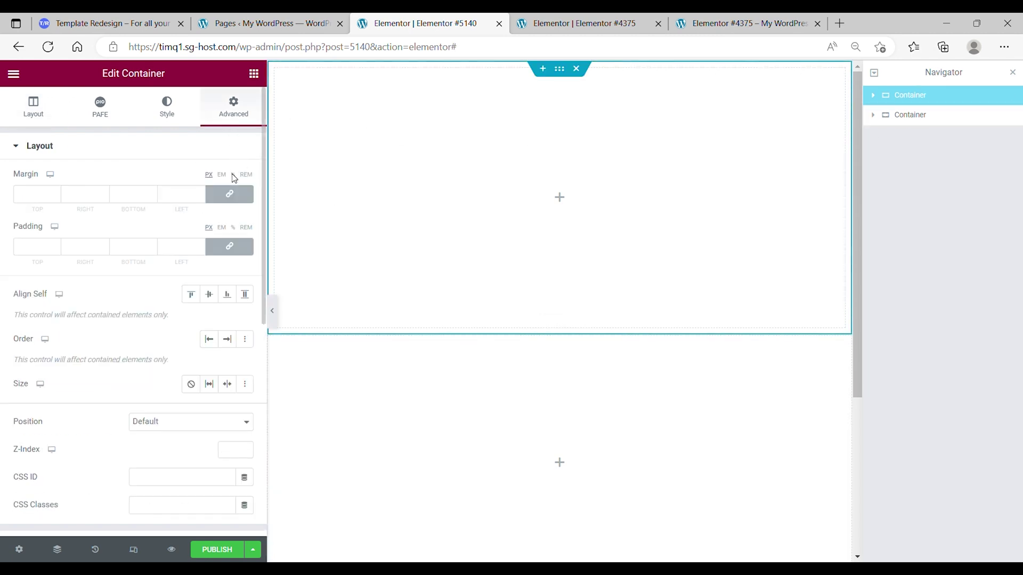
pyautogui.click(229, 194)
pyautogui.click(229, 246)
# Step: Set the second container's gap between elements to 100
pyautogui.click(296, 518)
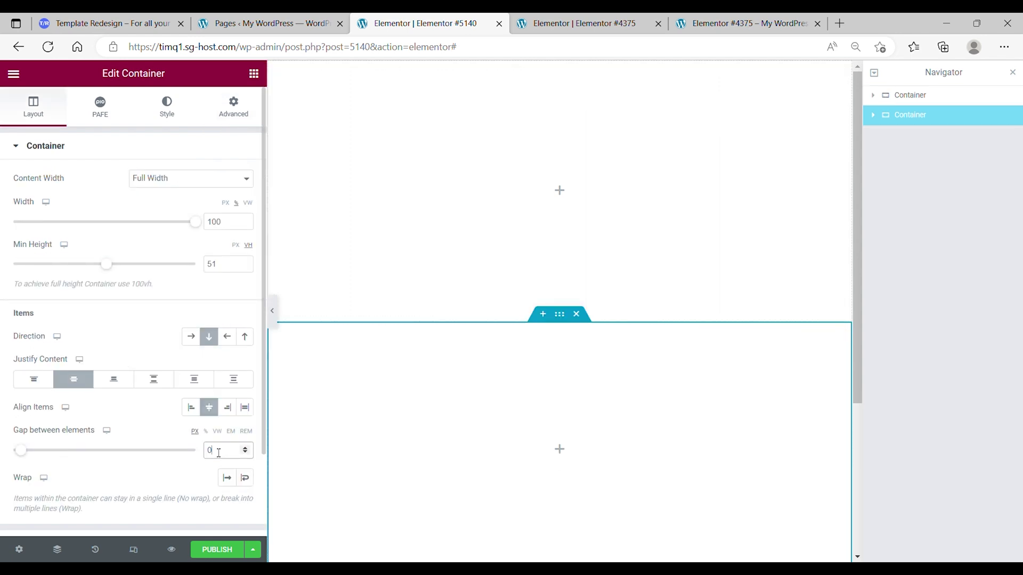
pyautogui.write('100')
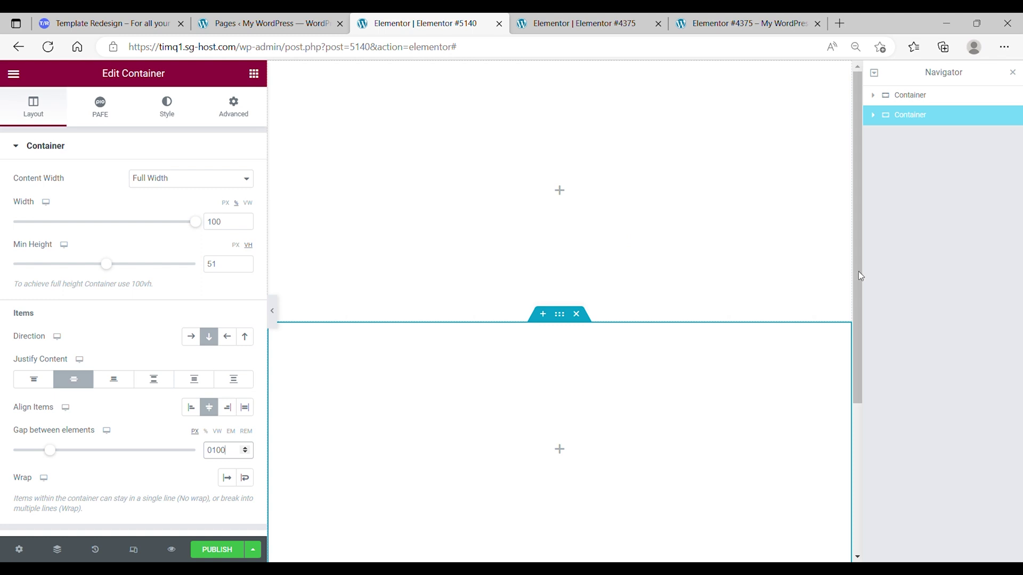
pyautogui.click(887, 96)
# Step: Give the top container a centred radial gradient background from blue to a darker blue
pyautogui.click(171, 104)
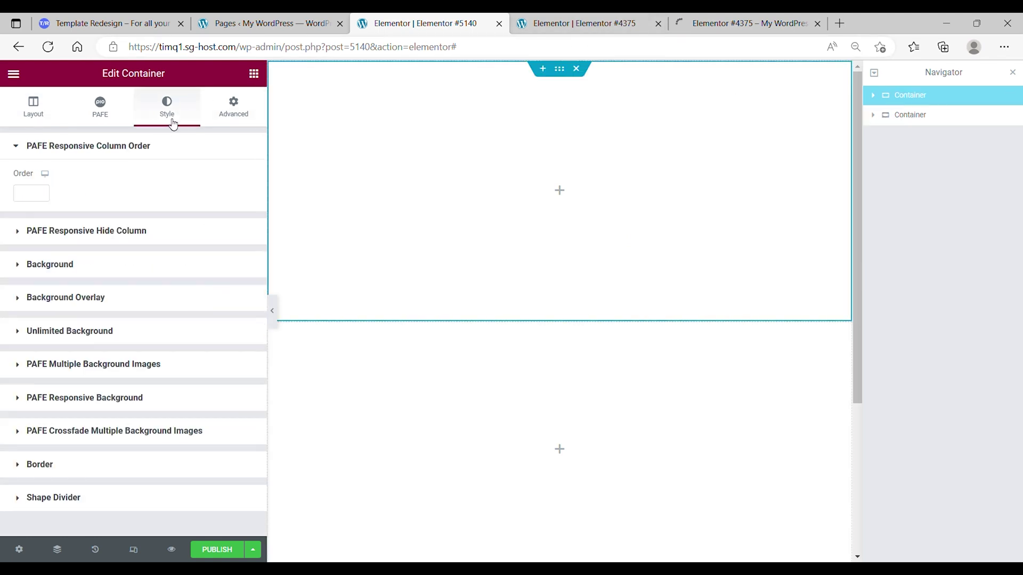
pyautogui.click(89, 264)
pyautogui.click(209, 273)
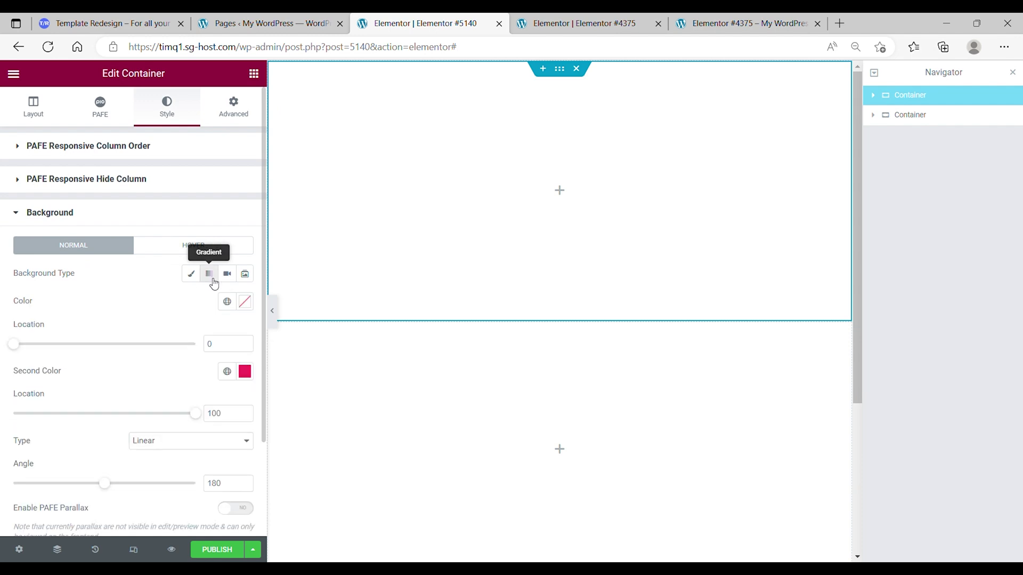
pyautogui.click(246, 303)
pyautogui.hotkey('ctrl', 'v')
pyautogui.click(228, 356)
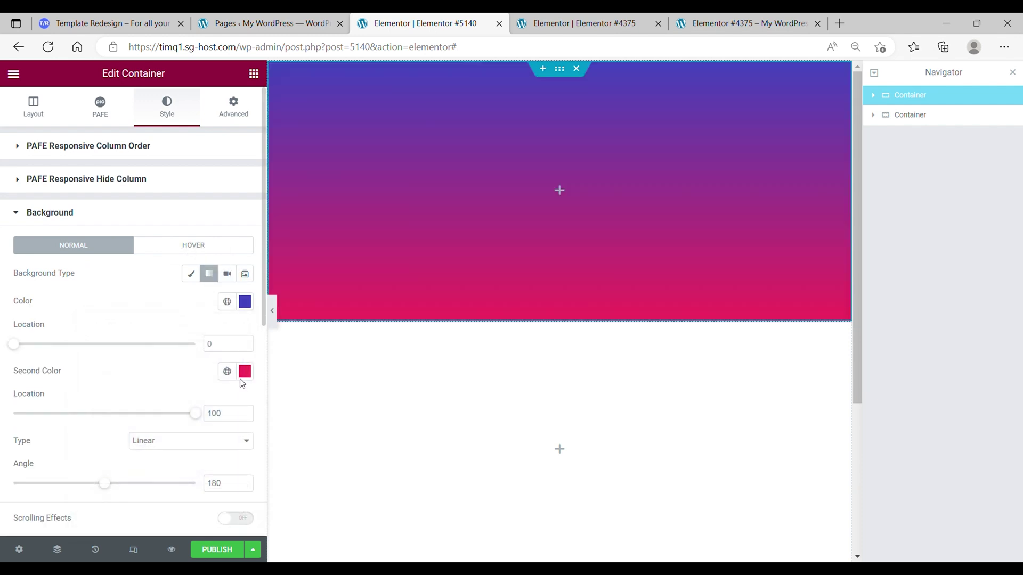
pyautogui.click(243, 376)
pyautogui.write('#4245BF')
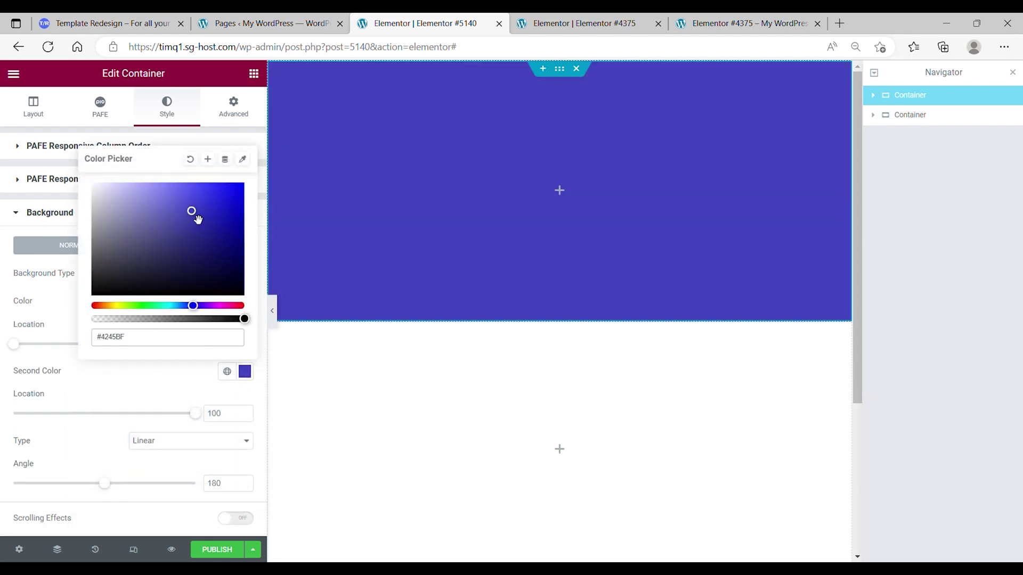
pyautogui.moveTo(197, 223); pyautogui.dragTo(196, 238)
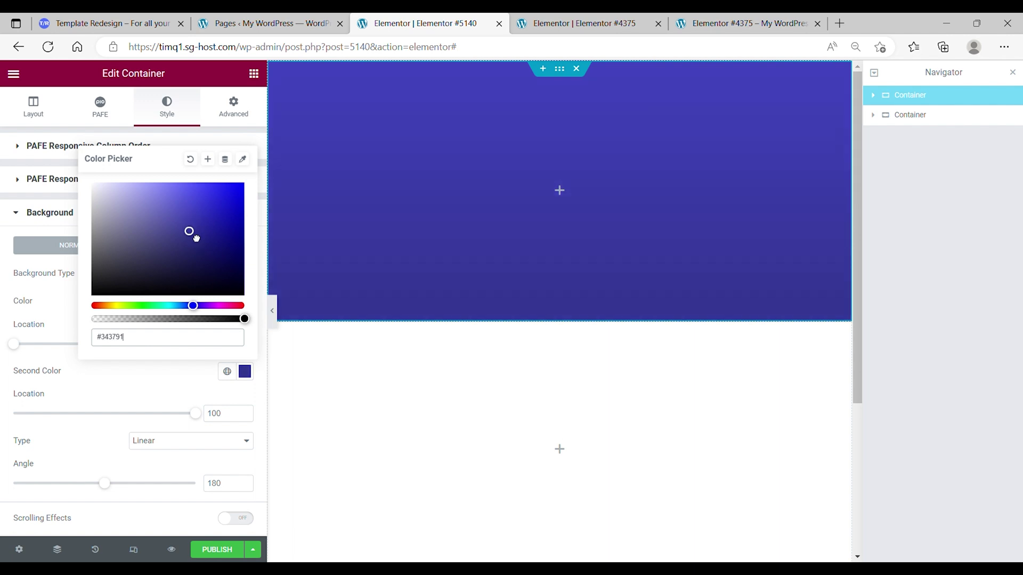
pyautogui.click(205, 414)
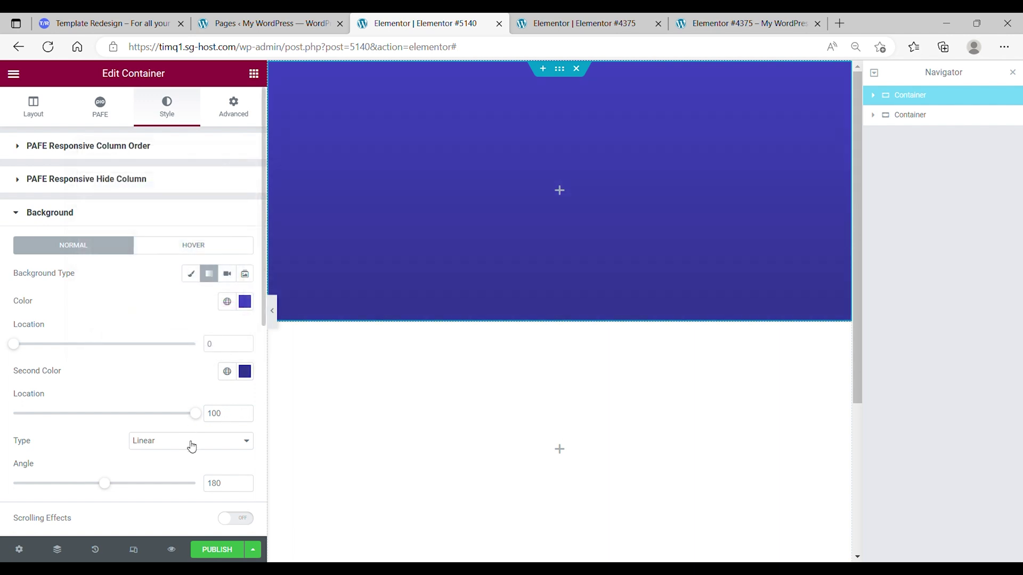
pyautogui.click(171, 472)
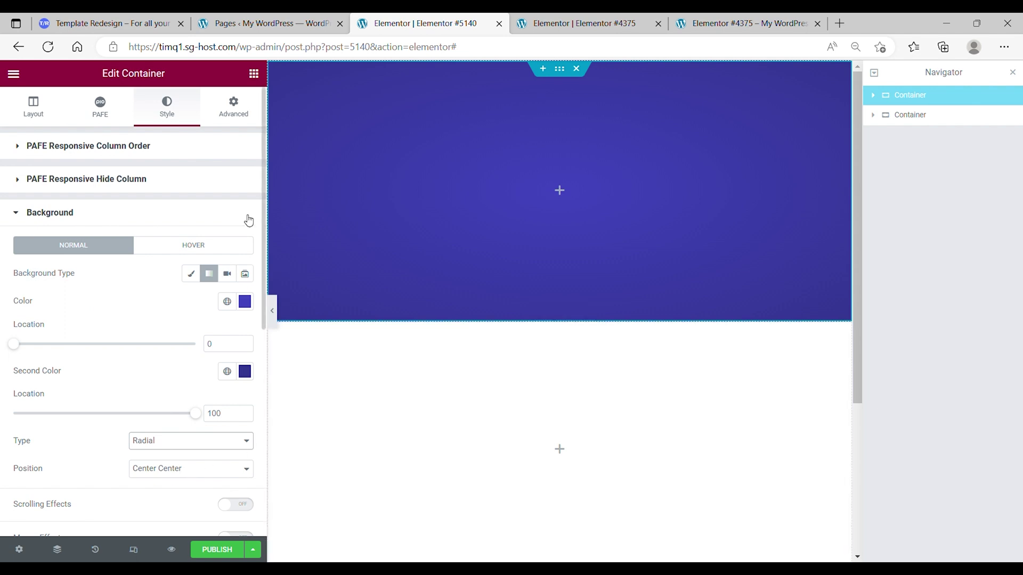
pyautogui.click(253, 73)
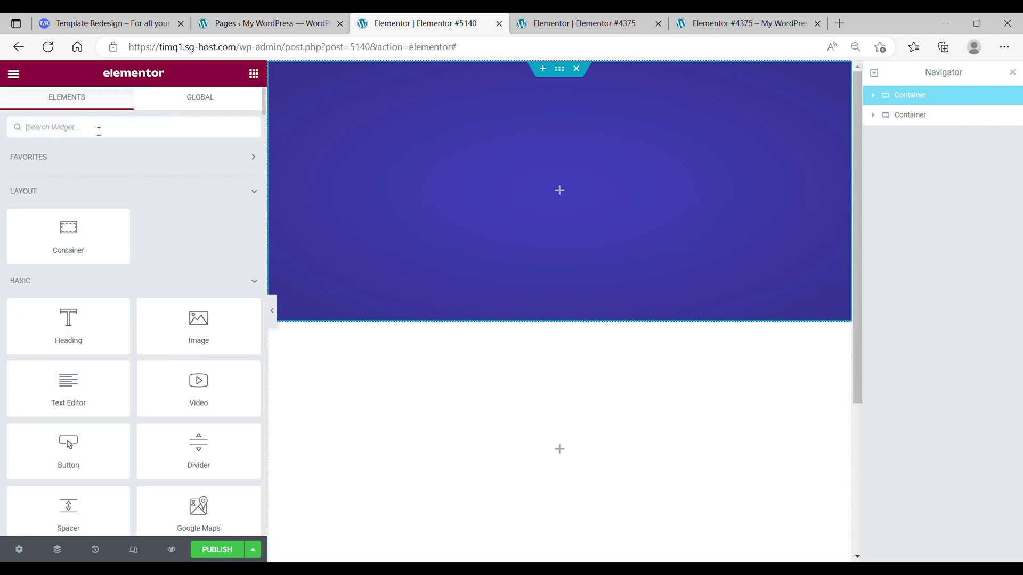
# Step: Add an Image widget to the lower container showing the blue bike photo
pyautogui.write('image')
pyautogui.moveTo(91, 201); pyautogui.dragTo(488, 398)
pyautogui.click(182, 246)
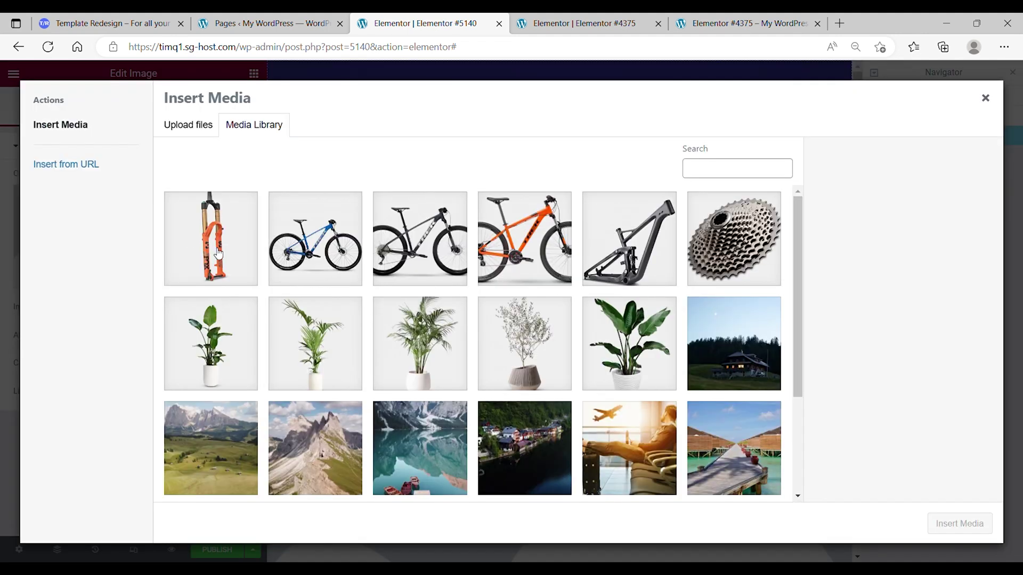
pyautogui.click(286, 238)
pyautogui.click(951, 533)
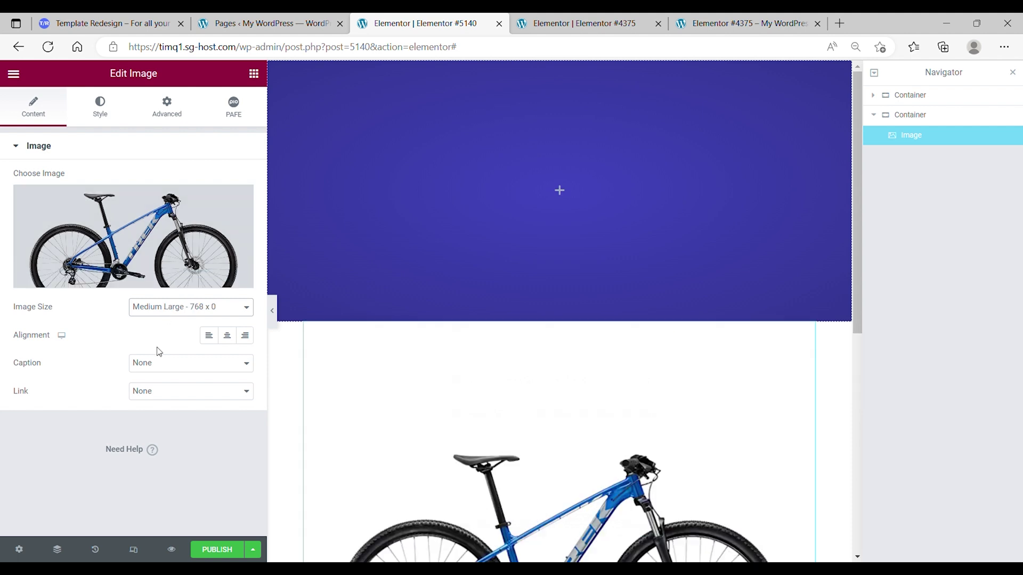
# Step: Set the bike image to full width with a left margin of 25
pyautogui.click(179, 111)
pyautogui.click(229, 194)
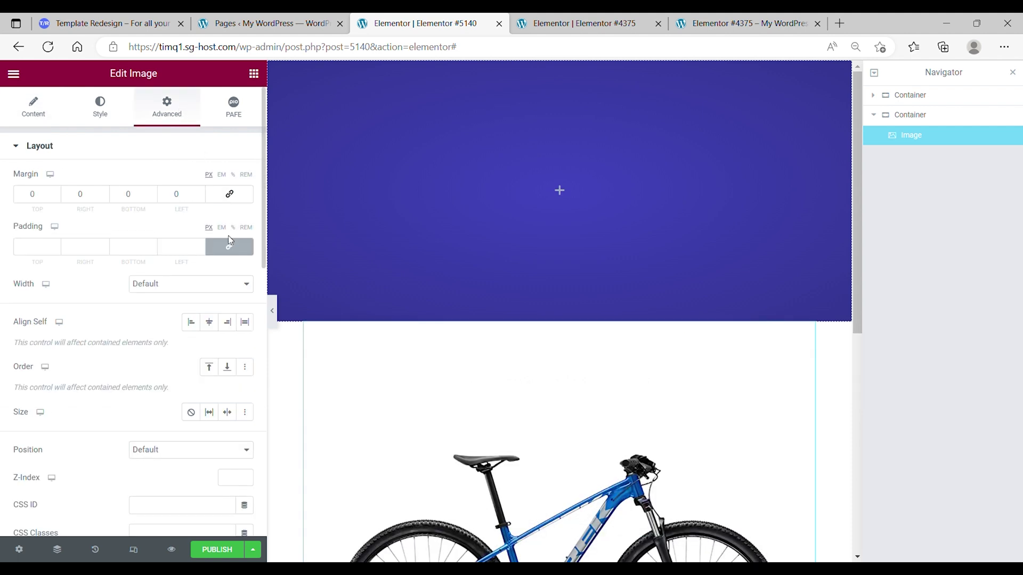
pyautogui.click(230, 246)
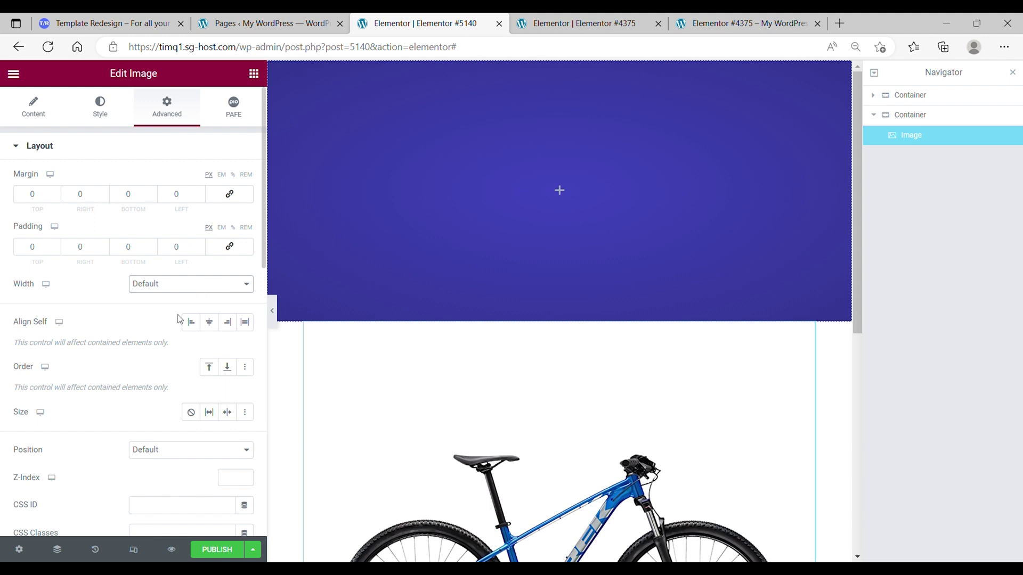
pyautogui.click(208, 324)
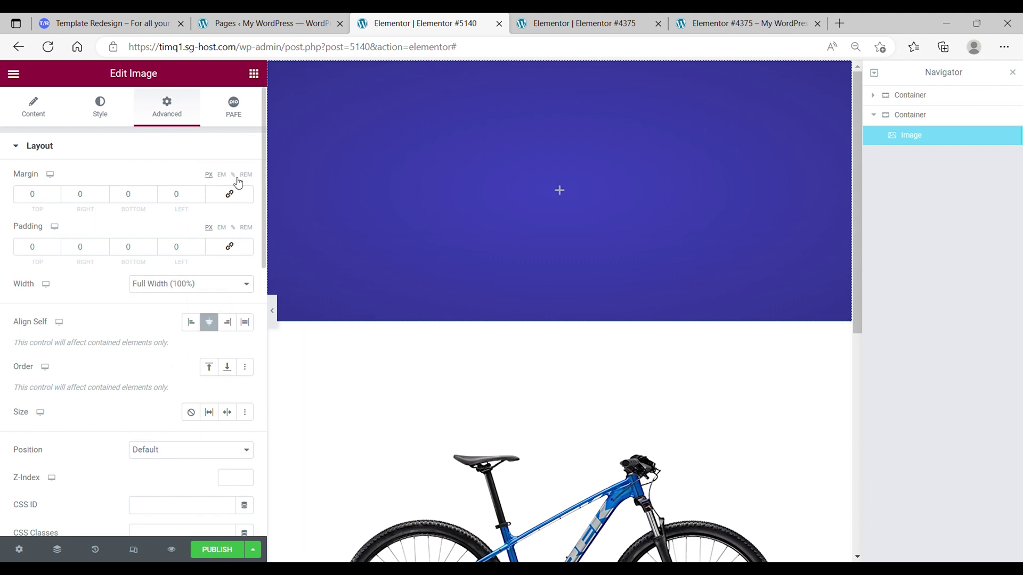
pyautogui.click(539, 25)
pyautogui.click(426, 23)
pyautogui.click(193, 199)
pyautogui.write('5')
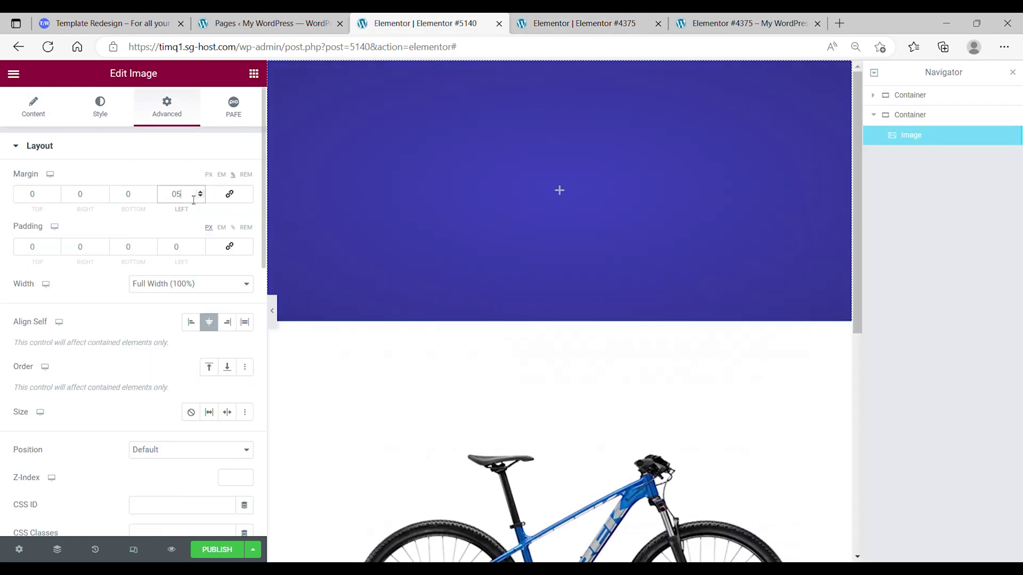
pyautogui.press('BackSpace')
pyautogui.write('25')
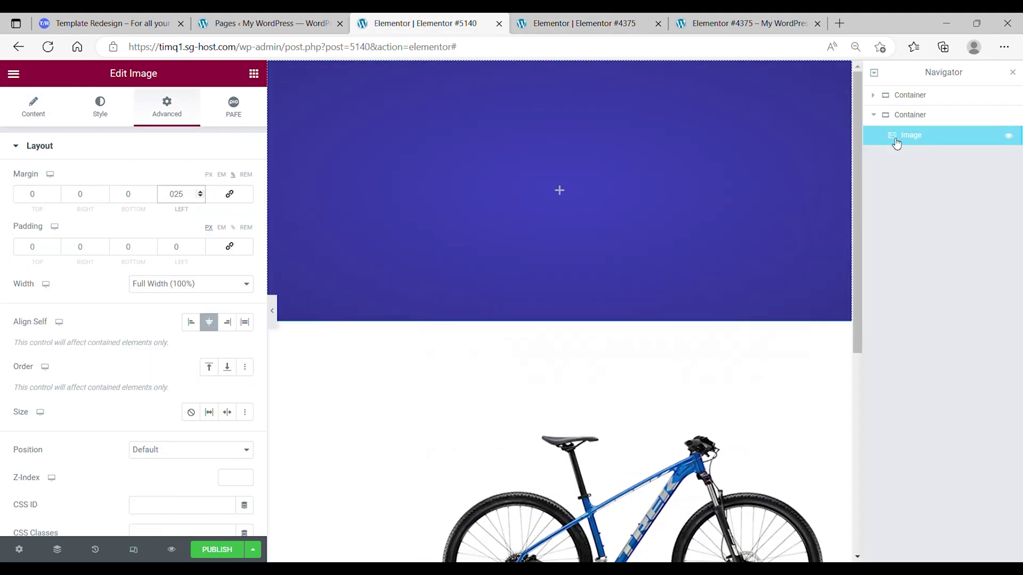
pyautogui.click(912, 117)
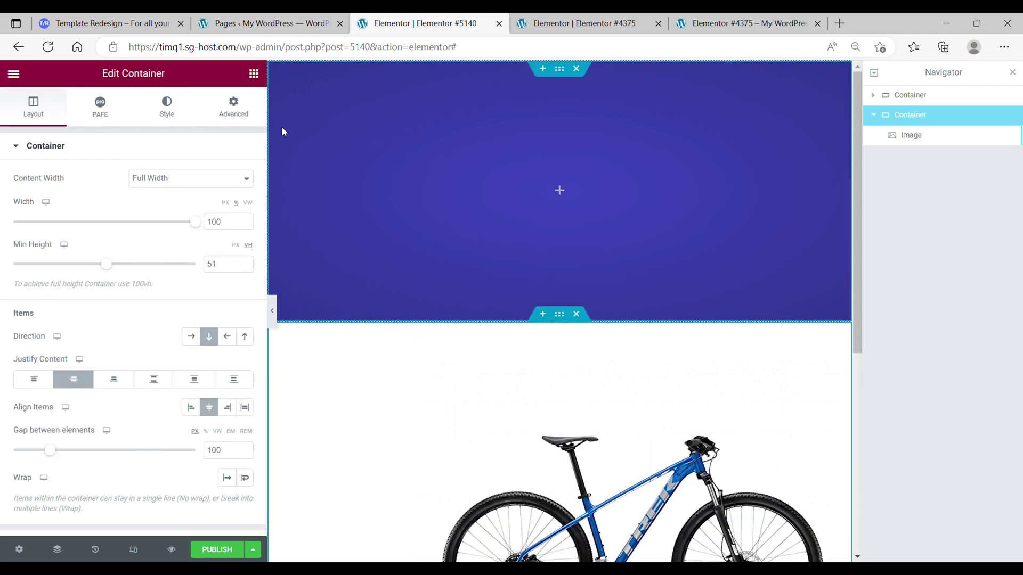
# Step: Pull the bike container up over the blue band with a -28% top margin
pyautogui.click(250, 112)
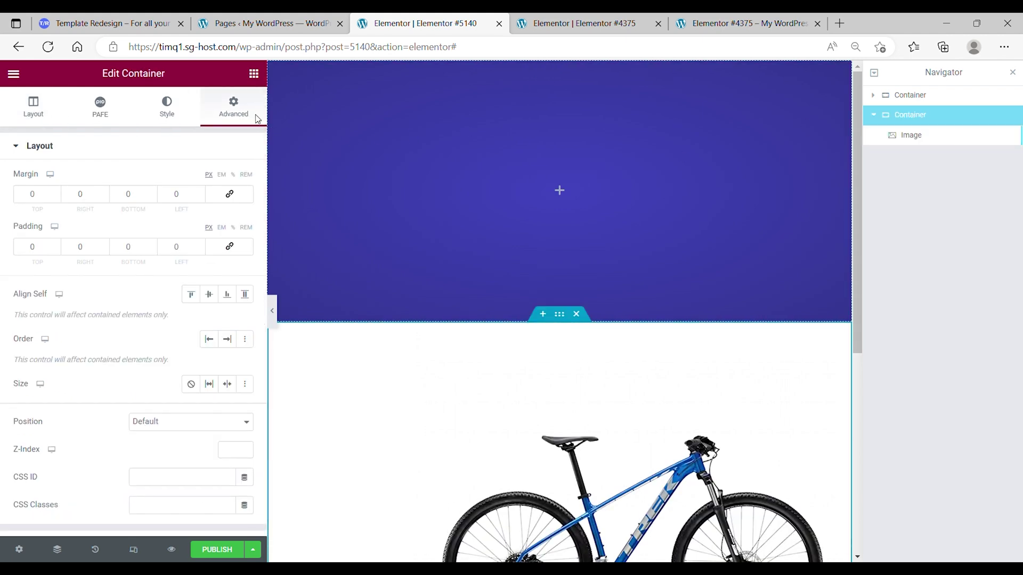
pyautogui.click(233, 175)
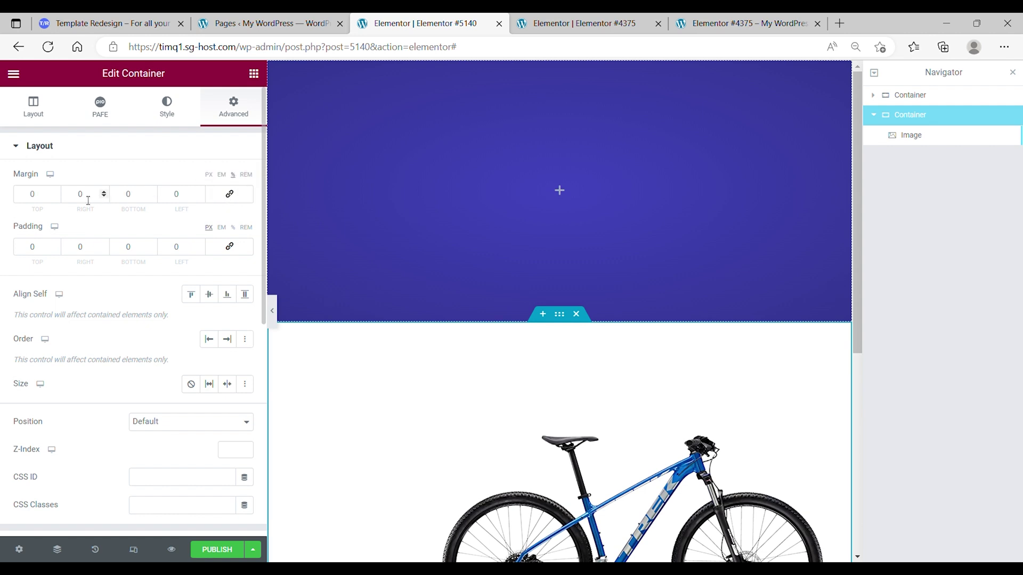
pyautogui.moveTo(55, 196); pyautogui.dragTo(56, 196)
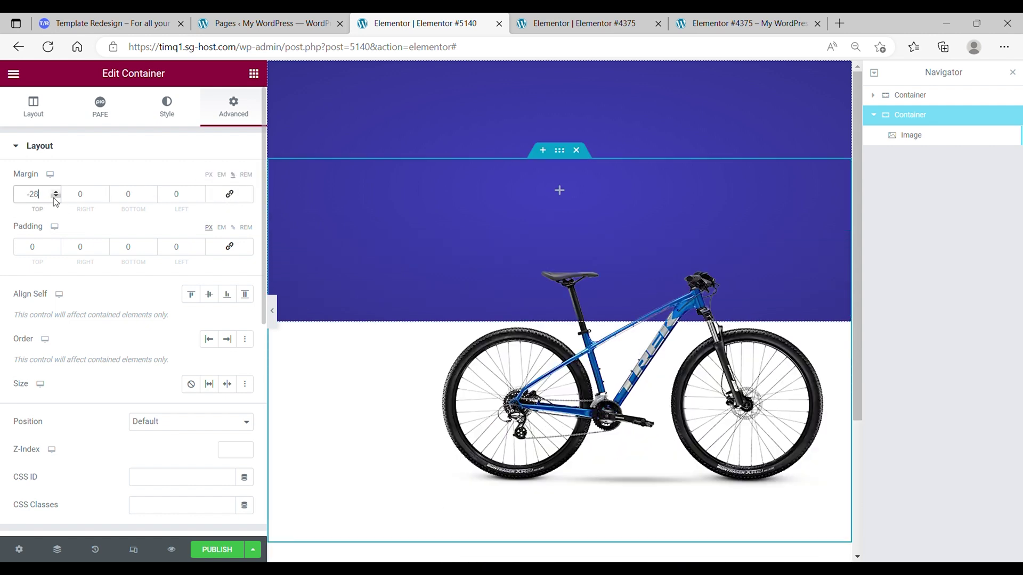
# Step: Set the bike image width to 50 vw
pyautogui.click(910, 140)
pyautogui.click(117, 116)
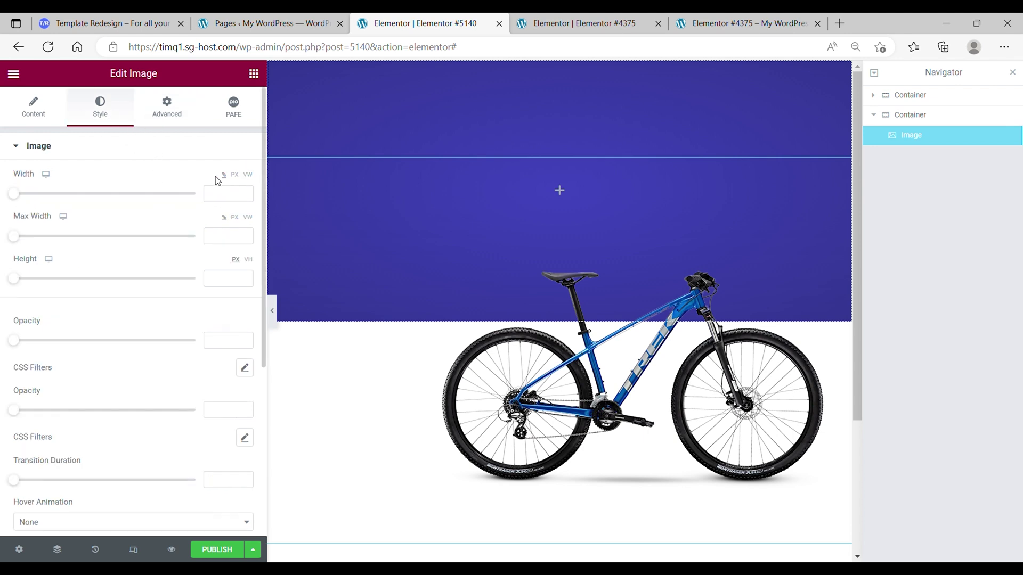
pyautogui.click(248, 175)
pyautogui.click(229, 194)
pyautogui.write('50')
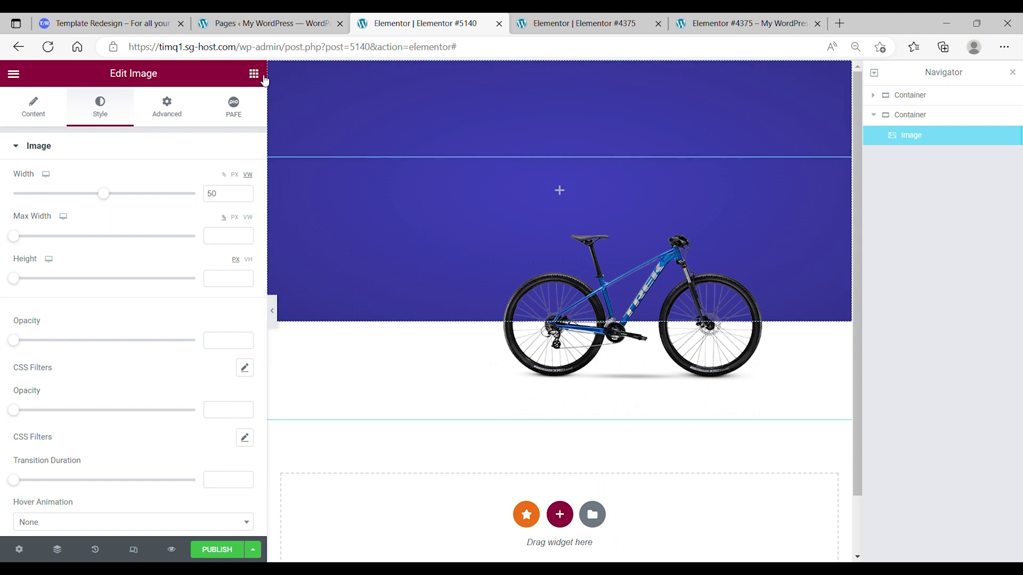
# Step: Add a new full-width container below the bike image
pyautogui.click(254, 73)
pyautogui.moveTo(106, 234); pyautogui.dragTo(523, 386)
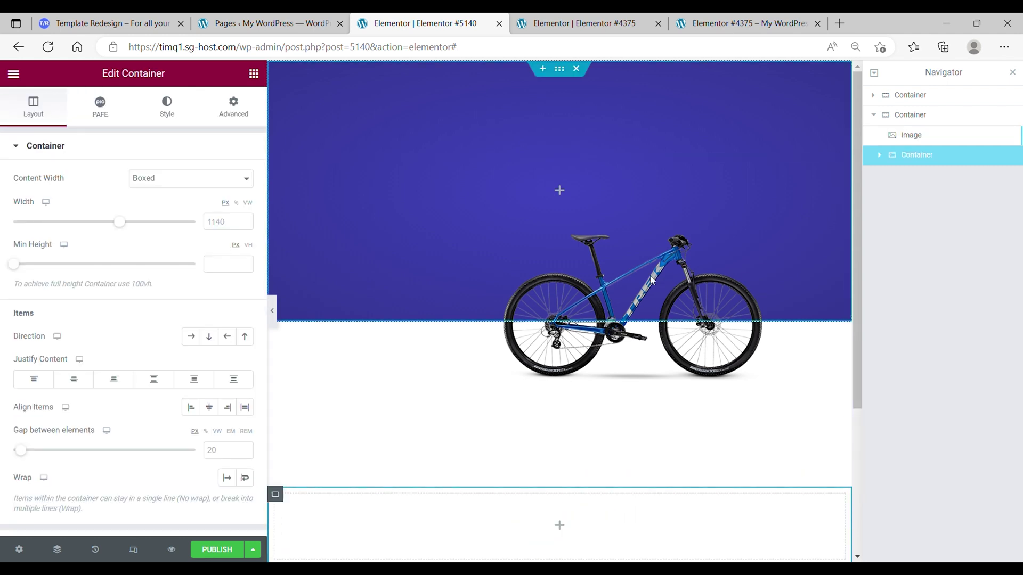
pyautogui.click(188, 199)
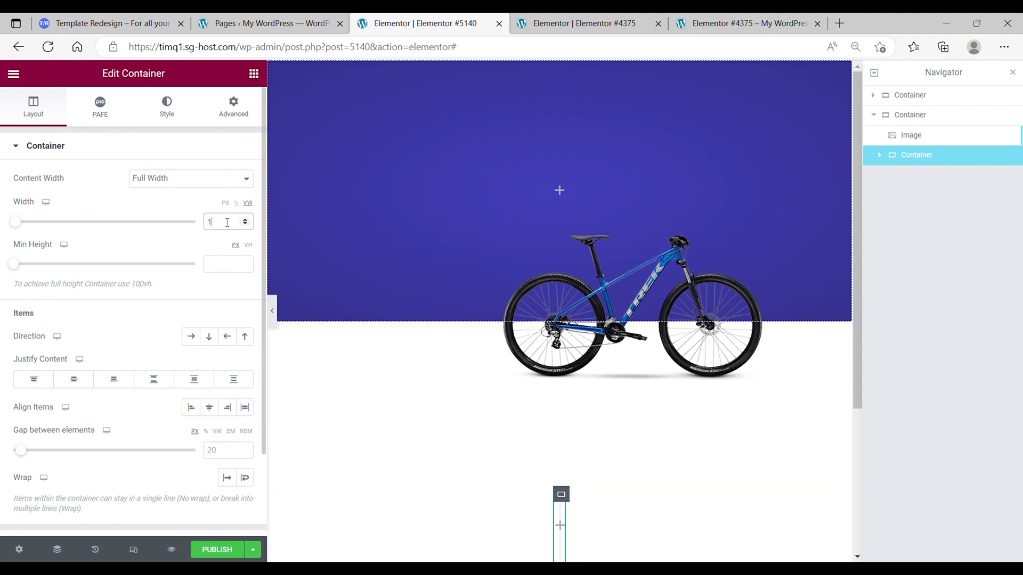
# Step: Set the new container to Row direction, justify and align centre, with a 100 gap
pyautogui.click(193, 340)
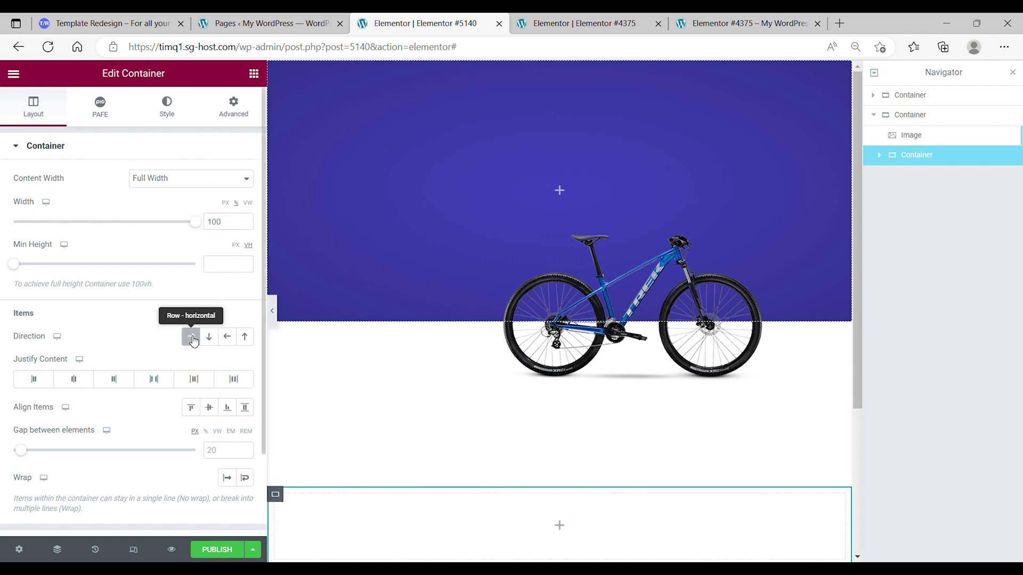
pyautogui.click(86, 385)
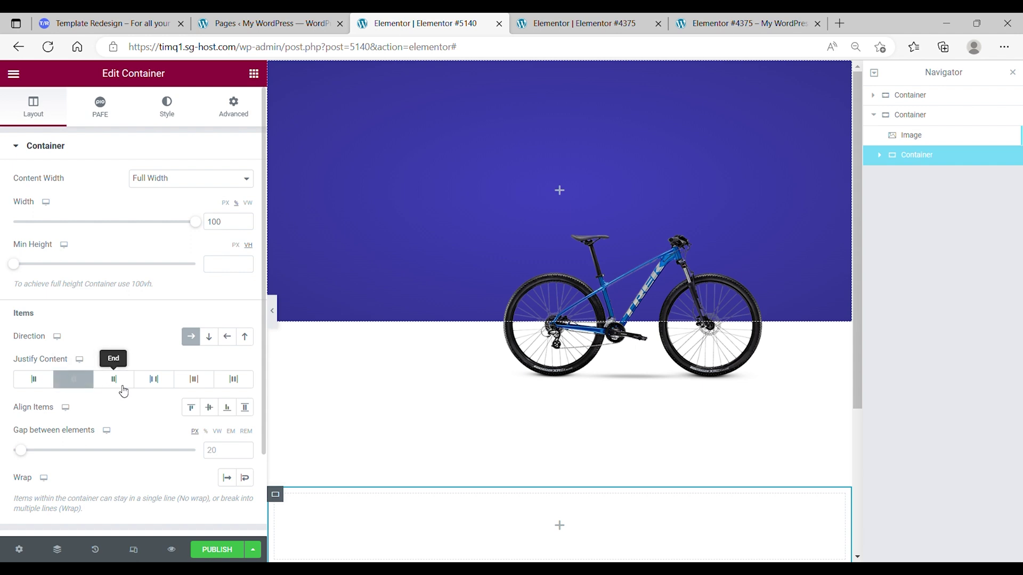
pyautogui.click(208, 410)
pyautogui.click(220, 450)
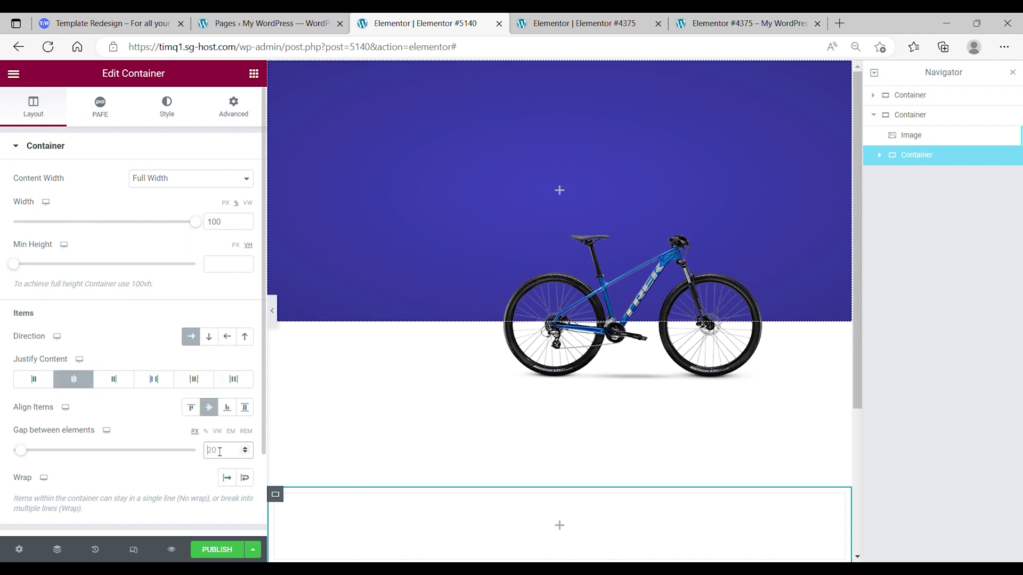
pyautogui.write('100')
pyautogui.click(289, 378)
pyautogui.scroll(-3, 289, 377)
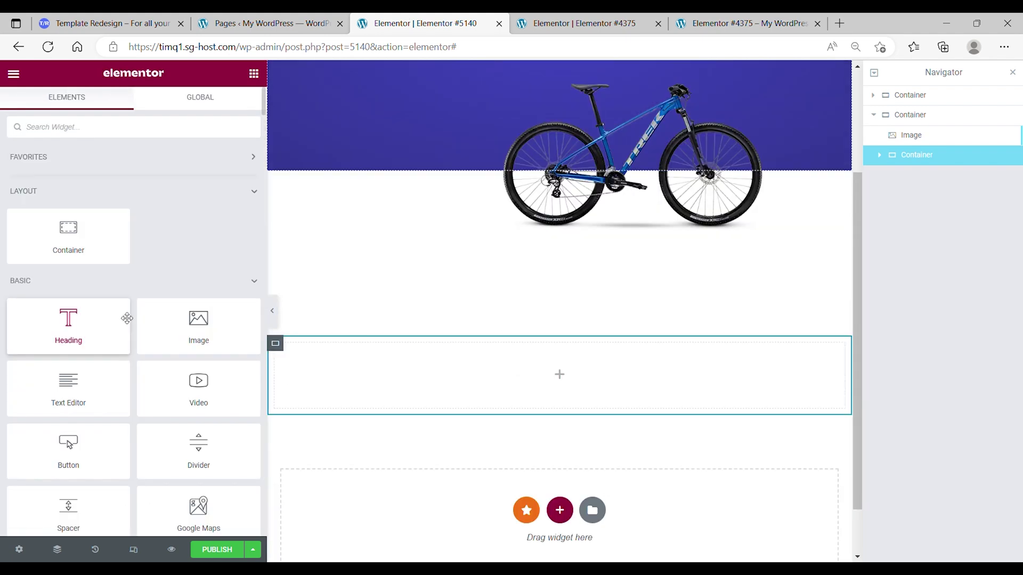
# Step: Add a Button widget to the row container labelled 'Product discription'
pyautogui.moveTo(86, 449); pyautogui.dragTo(145, 260)
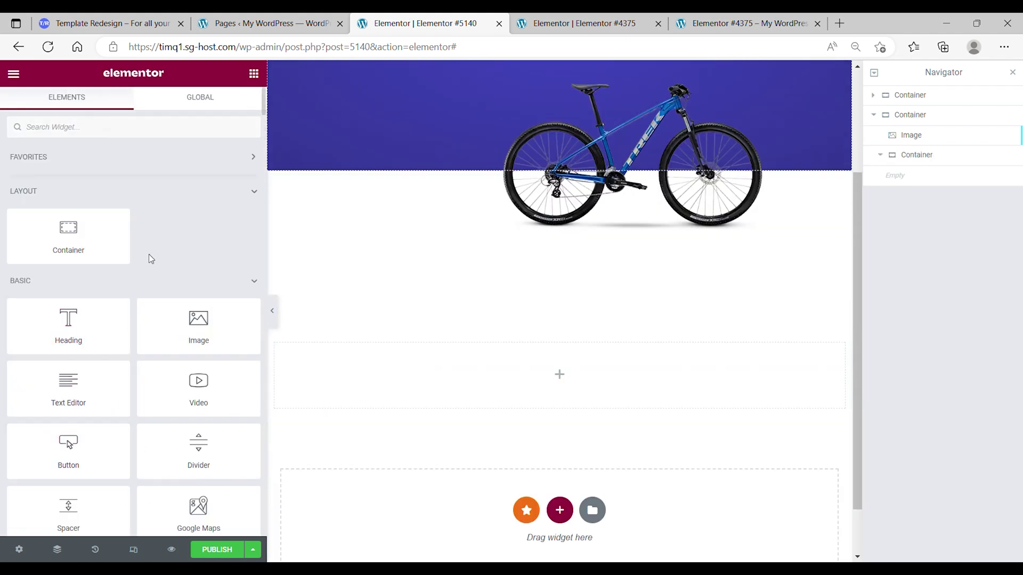
pyautogui.moveTo(72, 445); pyautogui.dragTo(396, 385)
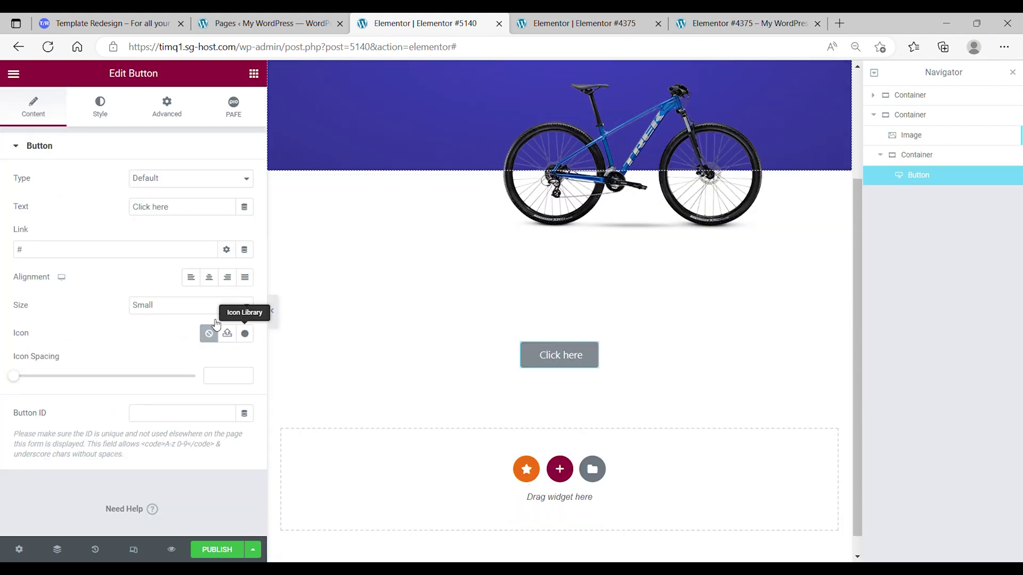
pyautogui.tripleClick(156, 207)
pyautogui.write('Product discription')
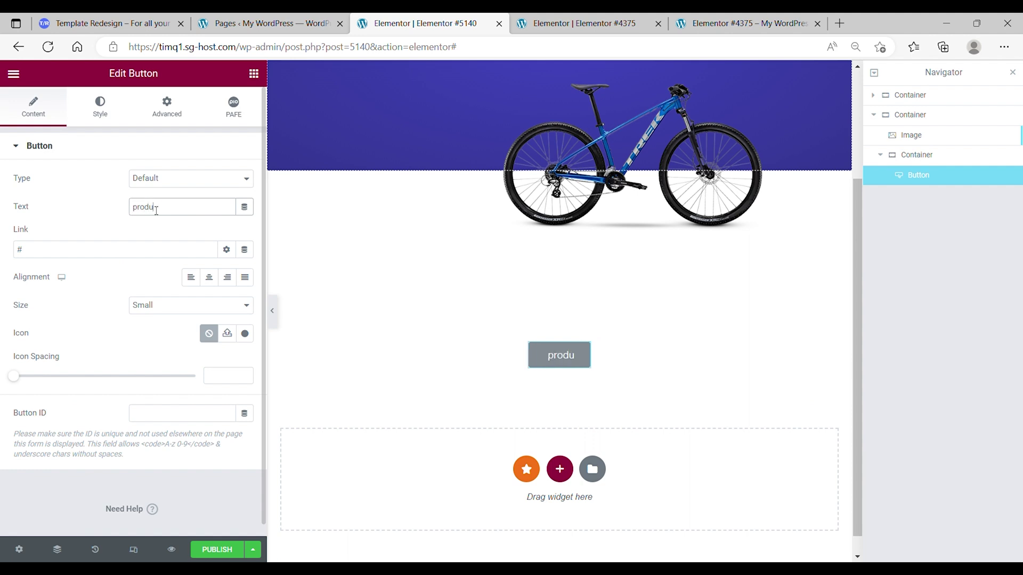
# Step: Style the button text in Montserrat, size 1 em, weight 600
pyautogui.click(117, 111)
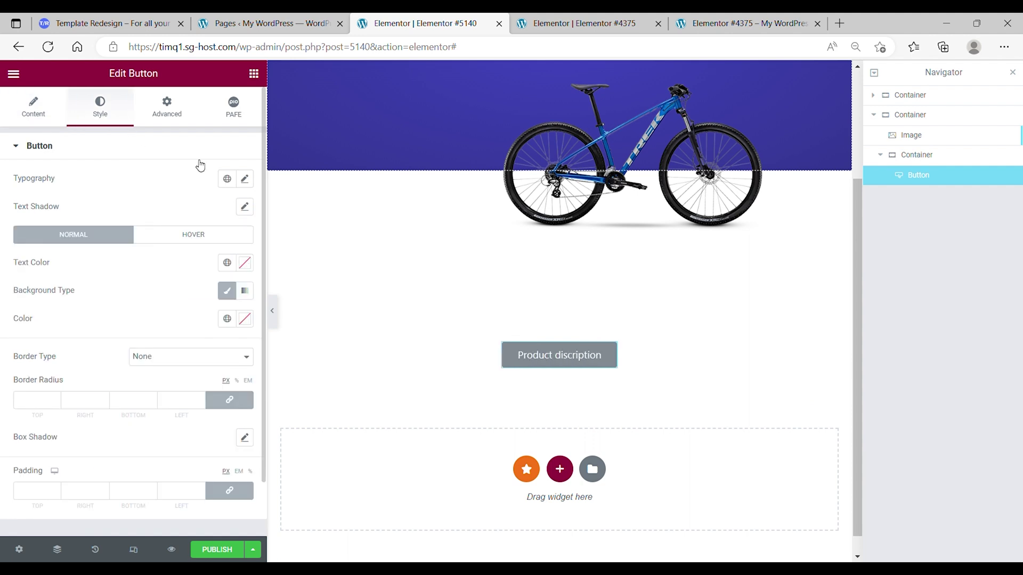
pyautogui.click(251, 182)
pyautogui.click(183, 243)
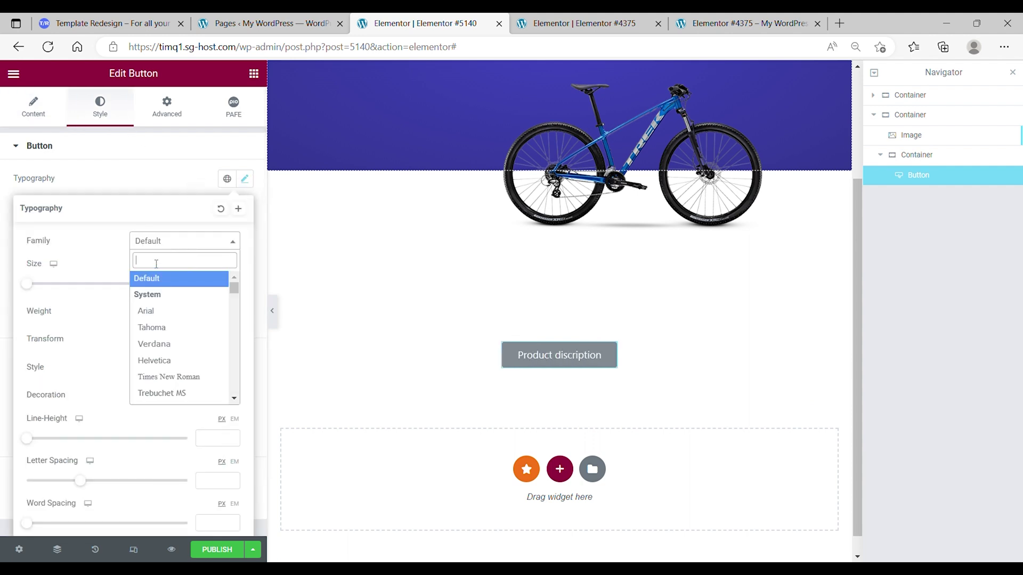
pyautogui.write('mont')
pyautogui.click(212, 273)
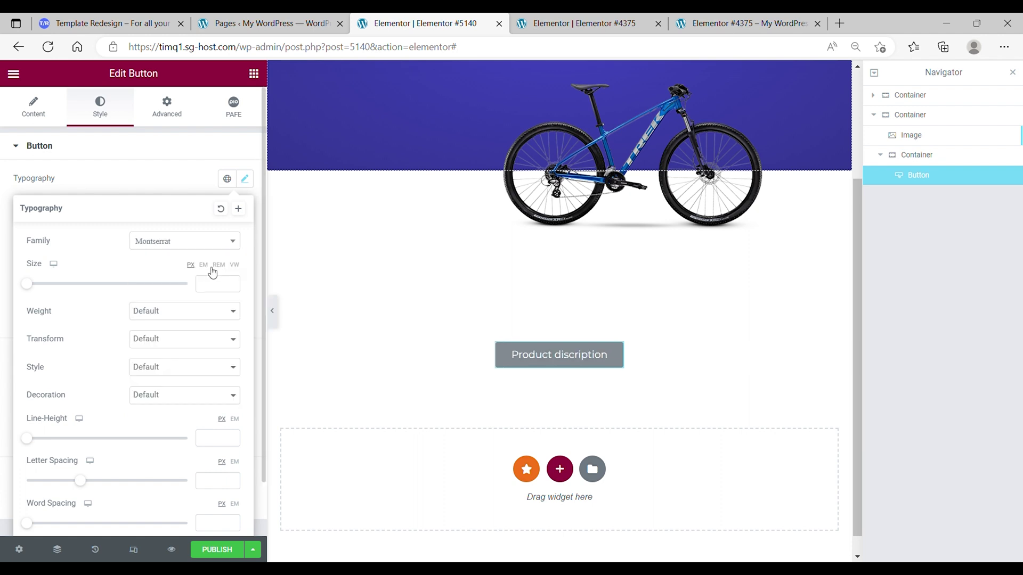
pyautogui.click(204, 264)
pyautogui.click(218, 283)
pyautogui.write('1')
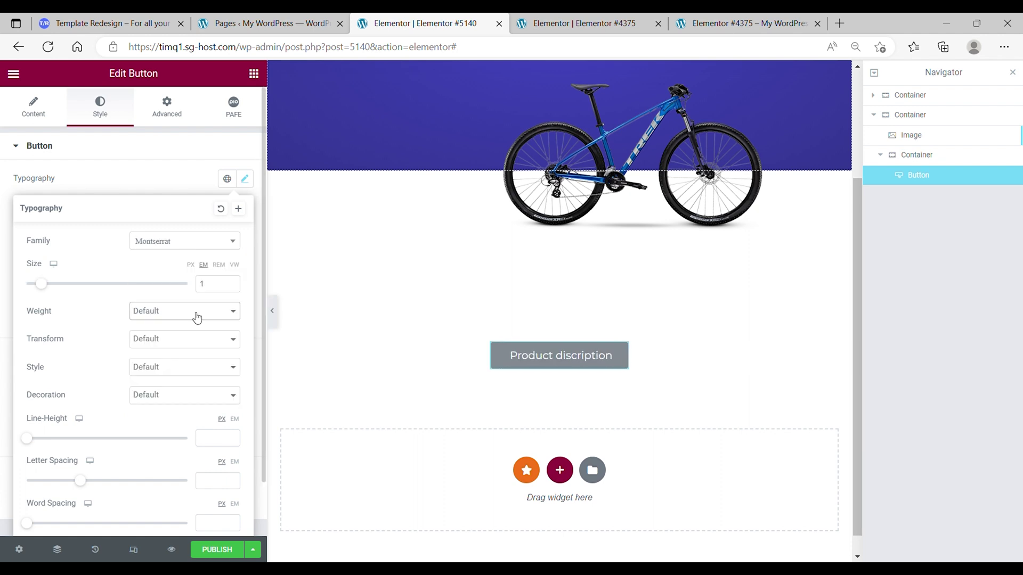
pyautogui.click(164, 382)
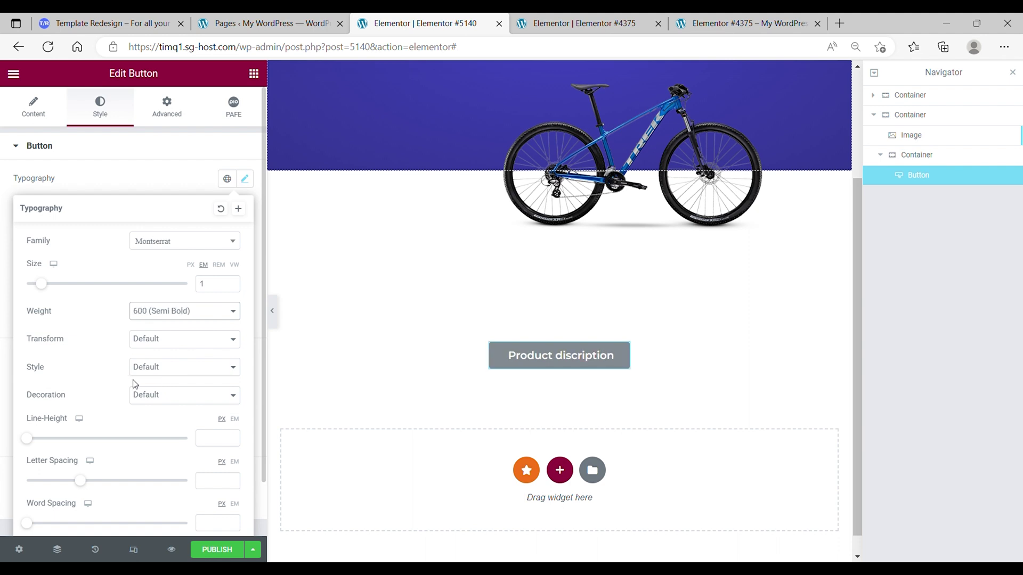
pyautogui.click(155, 188)
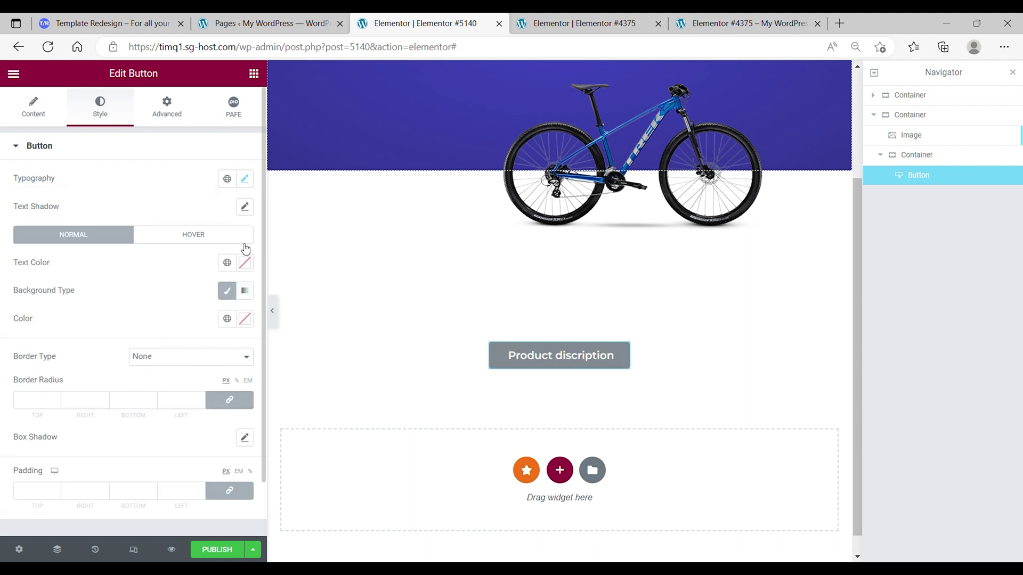
# Step: Make the button text black and its background fully transparent
pyautogui.click(244, 262)
pyautogui.moveTo(212, 365); pyautogui.dragTo(270, 474)
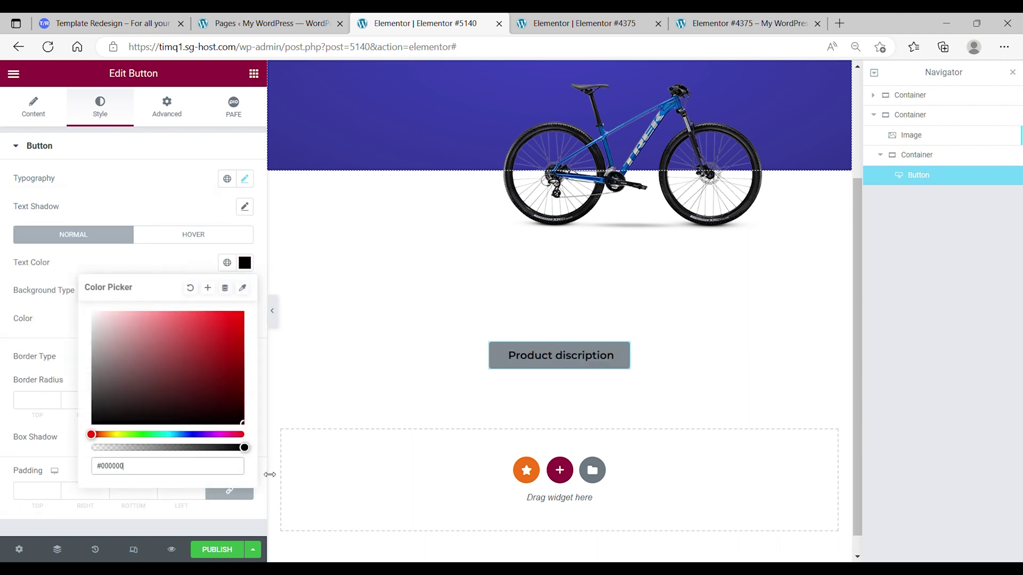
pyautogui.click(240, 318)
pyautogui.click(244, 318)
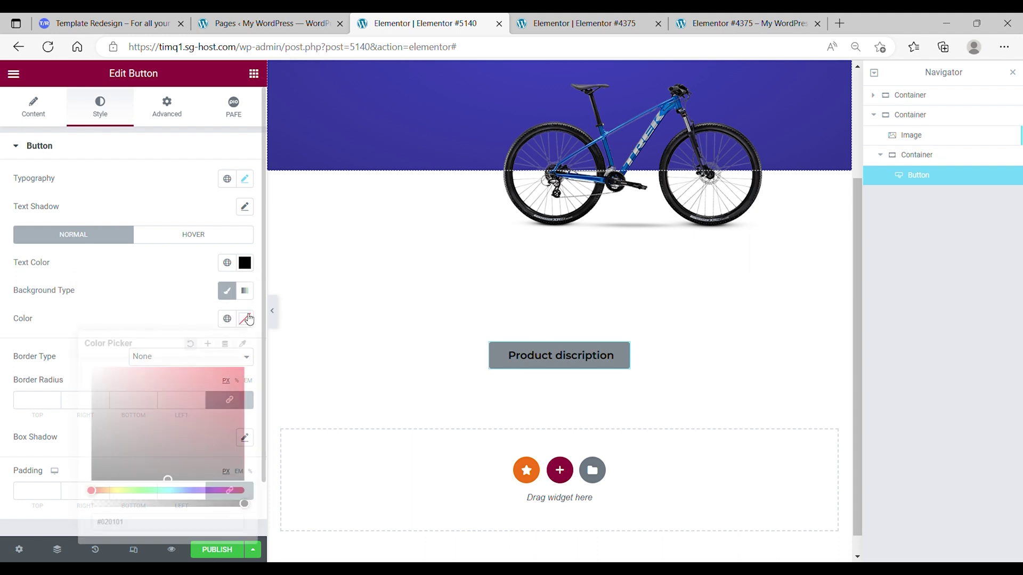
pyautogui.moveTo(142, 504); pyautogui.dragTo(40, 503)
pyautogui.click(133, 332)
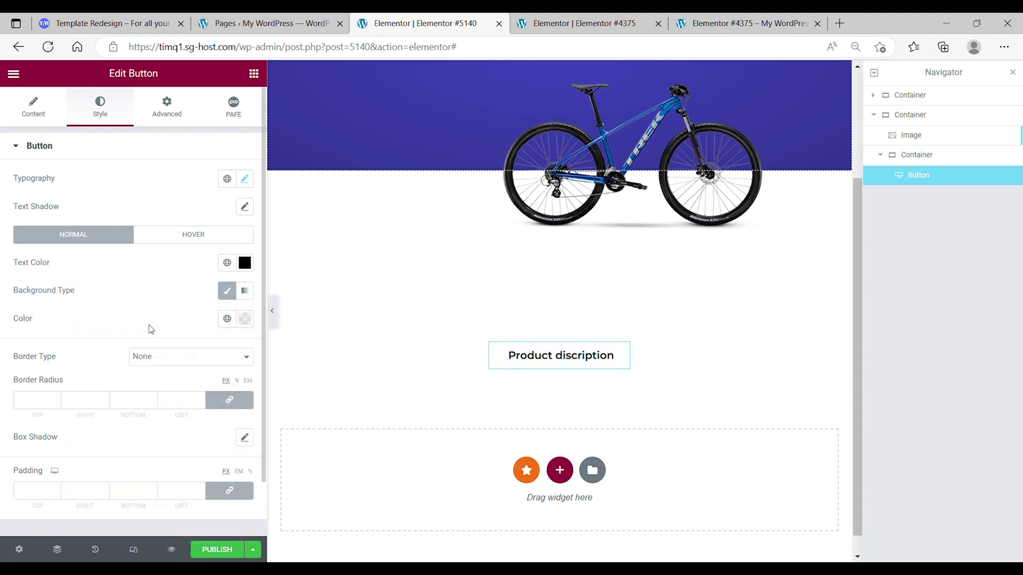
# Step: Give the button a solid 1 px black border with a border radius of 50
pyautogui.click(171, 122)
pyautogui.scroll(-8, 153, 331)
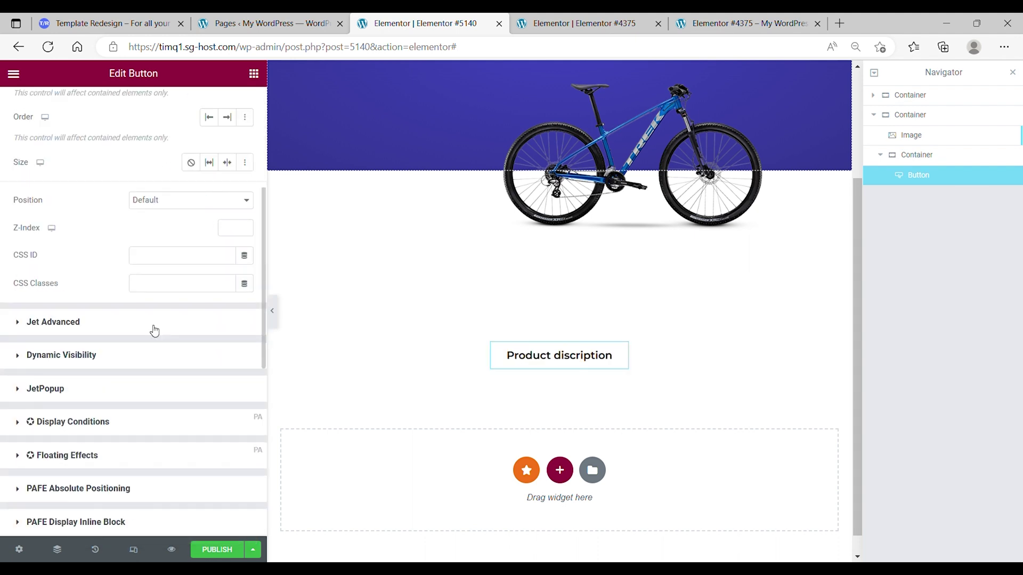
pyautogui.scroll(-2, 62, 437)
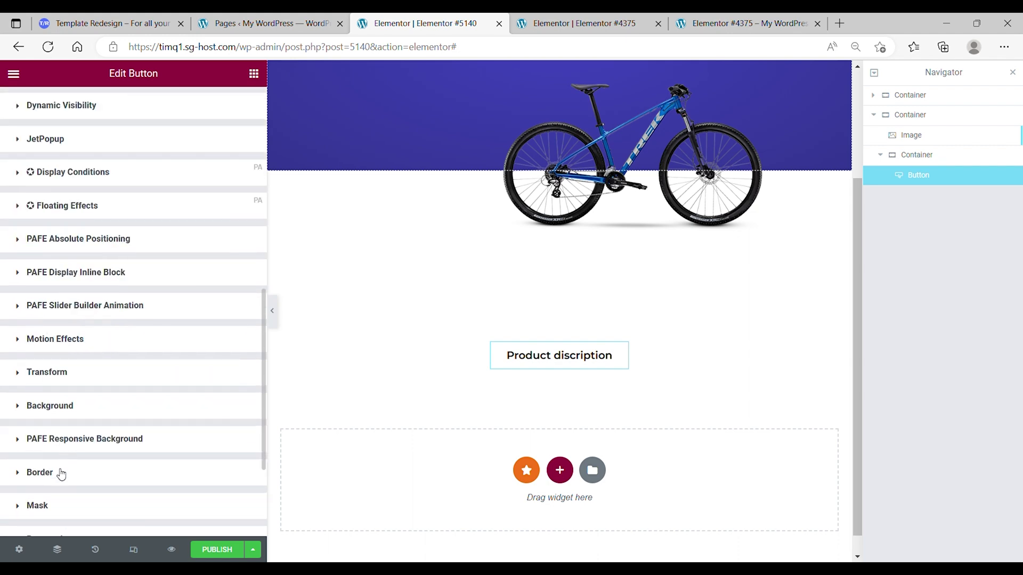
pyautogui.click(61, 474)
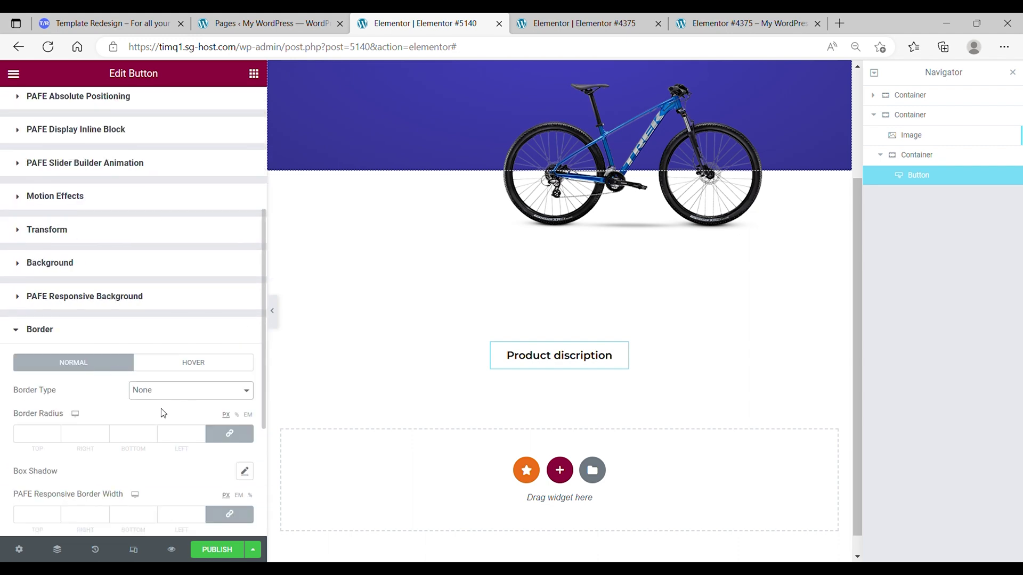
pyautogui.click(150, 420)
pyautogui.scroll(-2, 150, 421)
pyautogui.click(201, 347)
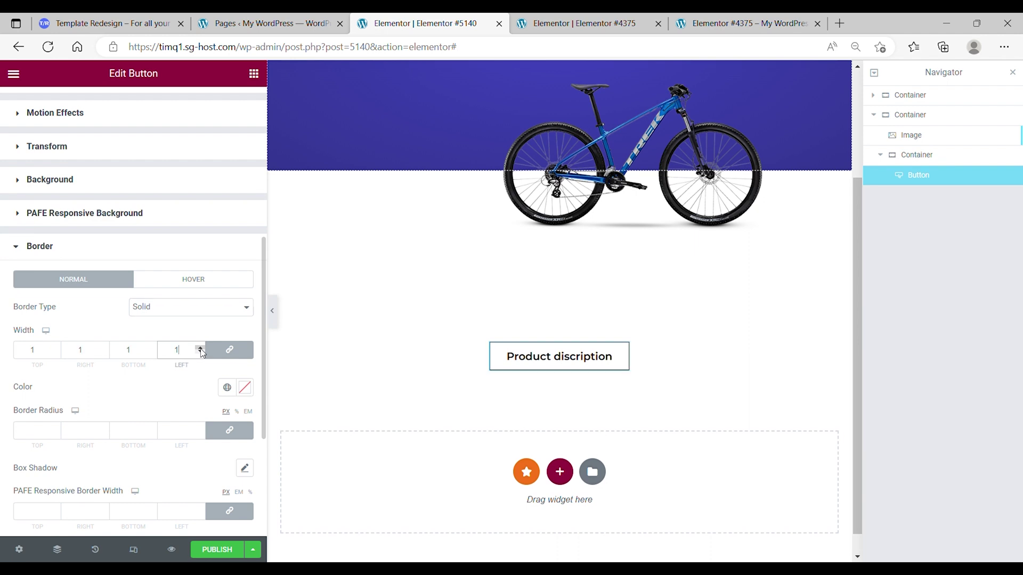
pyautogui.click(246, 393)
pyautogui.click(227, 294)
pyautogui.click(155, 395)
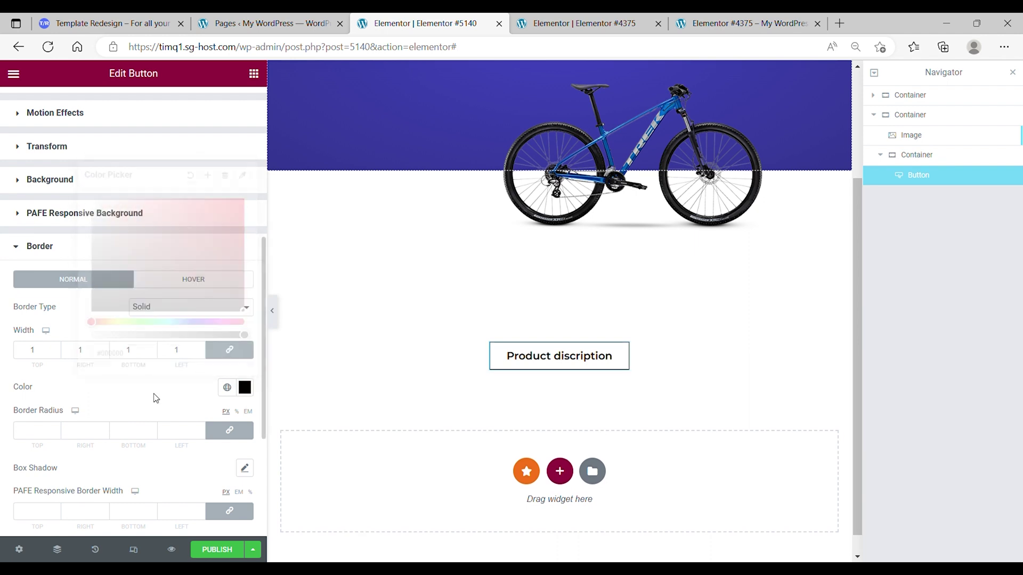
pyautogui.scroll(-2, 158, 414)
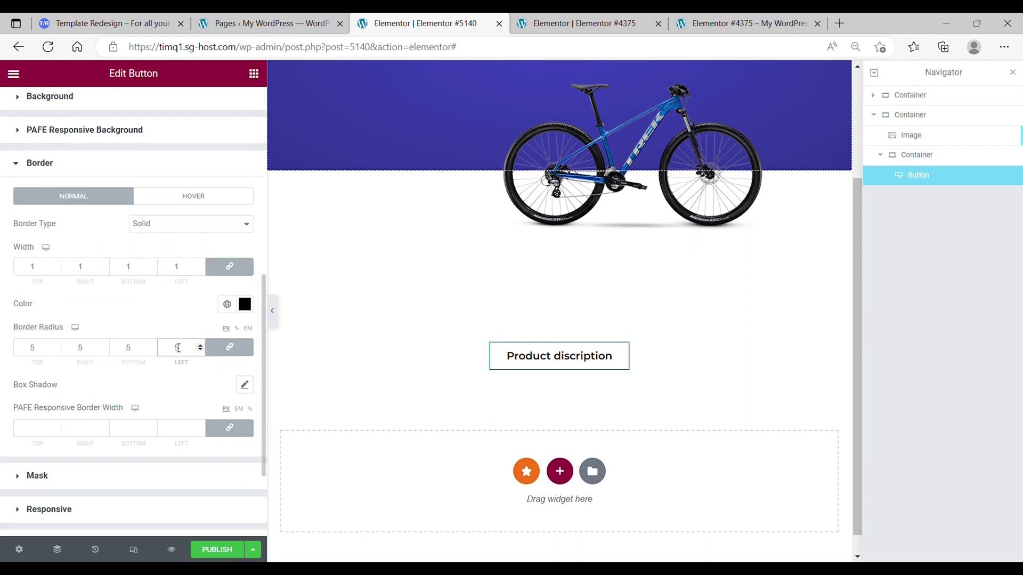
pyautogui.click(178, 348)
pyautogui.write('0')
pyautogui.click(166, 107)
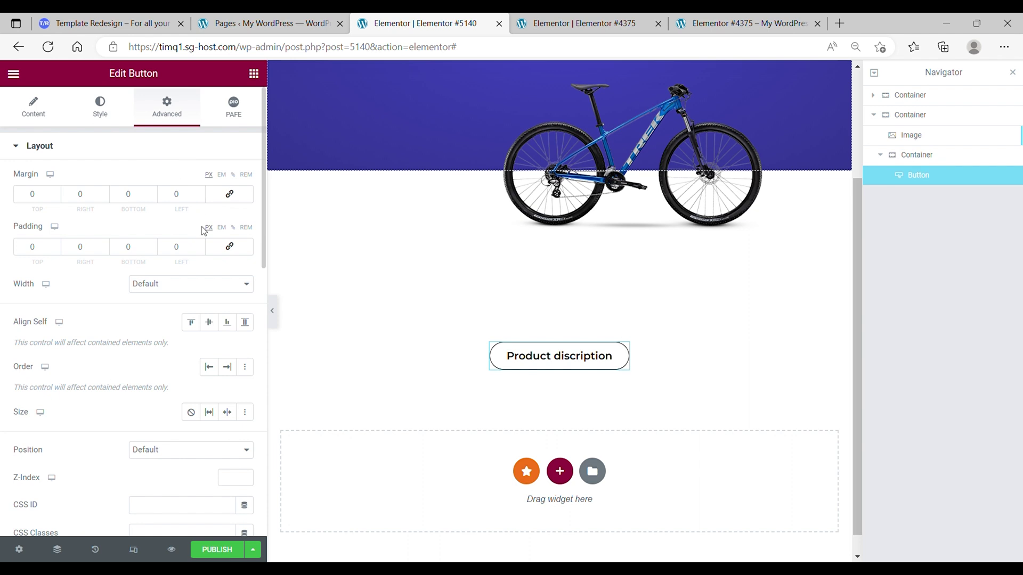
# Step: Set the button to a custom width of 28 and centre its label
pyautogui.click(162, 333)
pyautogui.click(232, 328)
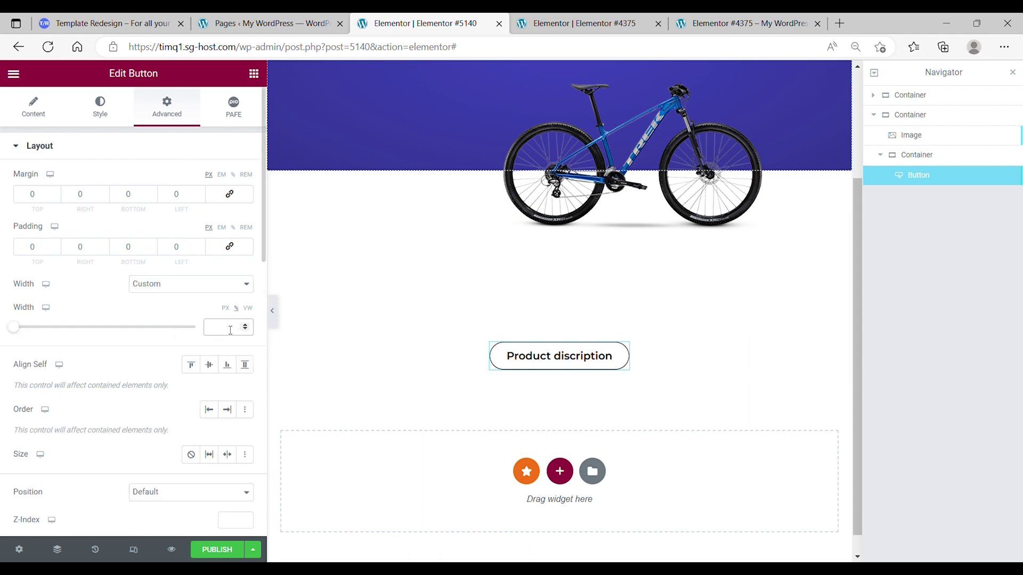
pyautogui.write('28')
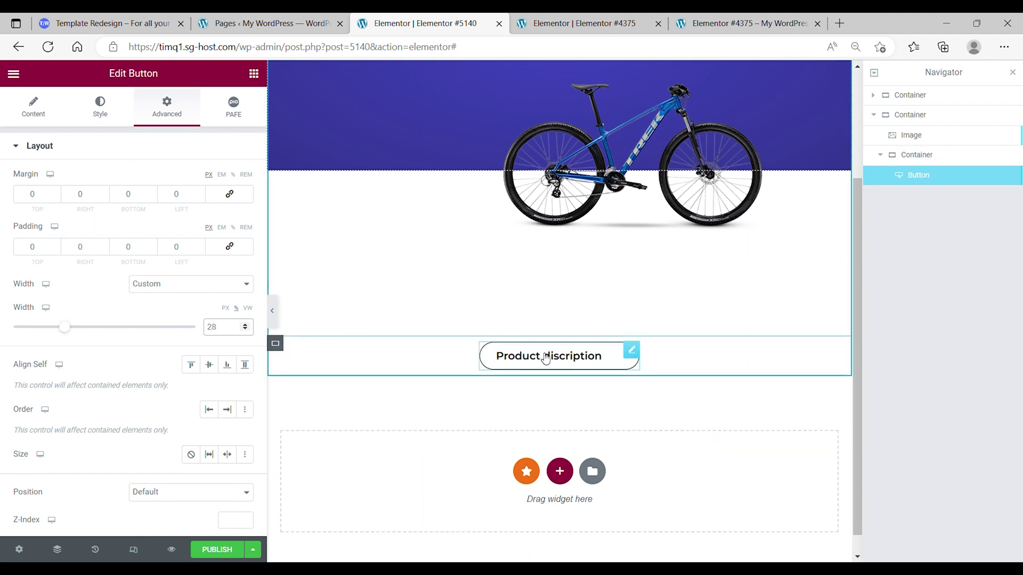
pyautogui.click(34, 109)
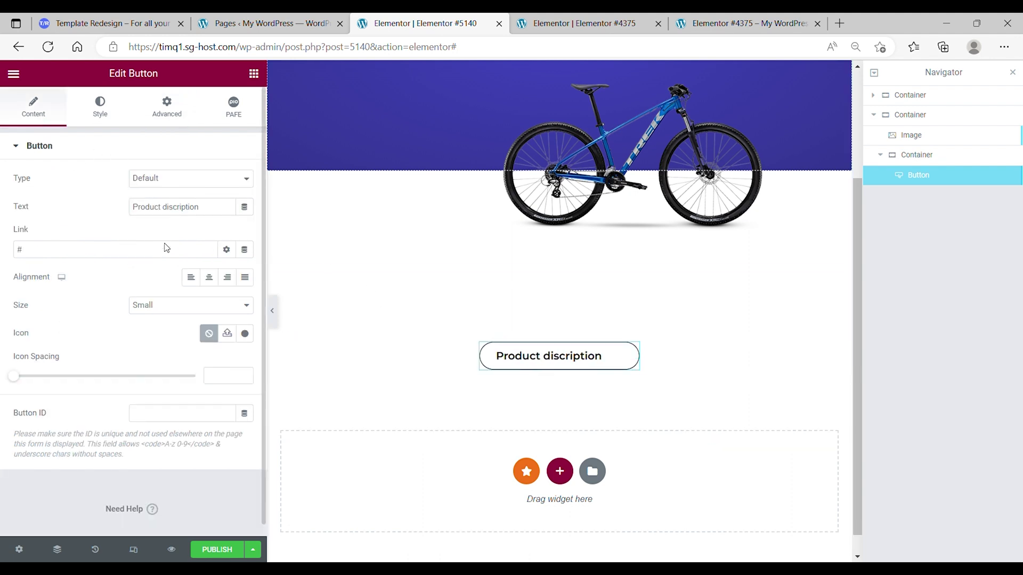
pyautogui.click(208, 282)
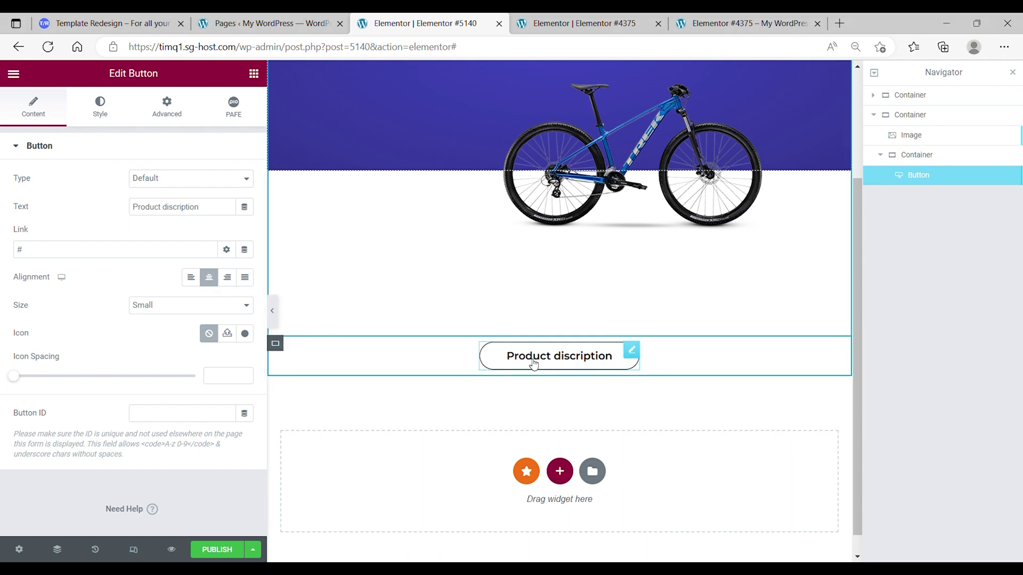
# Step: Make the button scale to 1.1 on hover and start entering its link
pyautogui.click(183, 118)
pyautogui.scroll(-10, 126, 288)
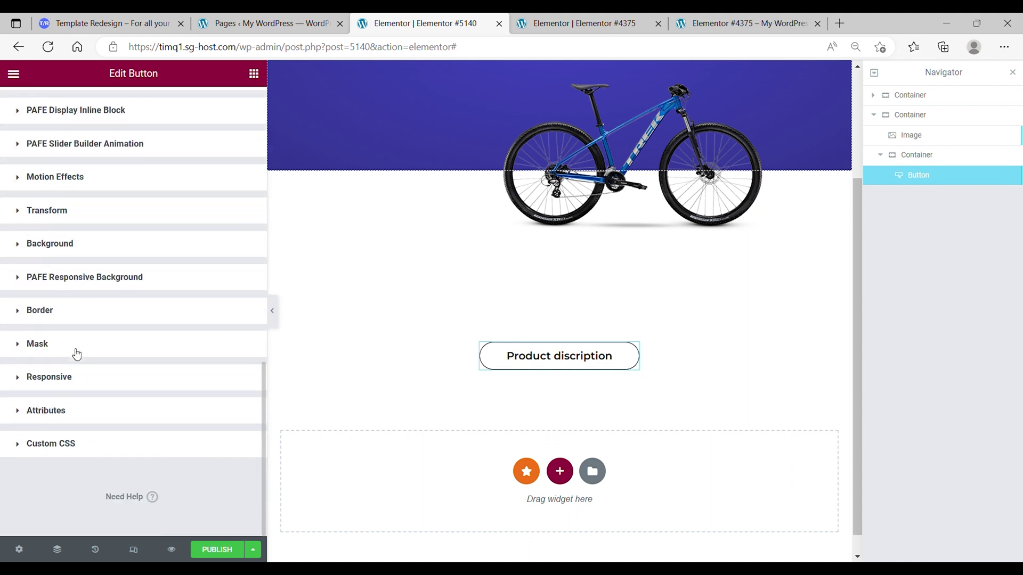
pyautogui.click(91, 210)
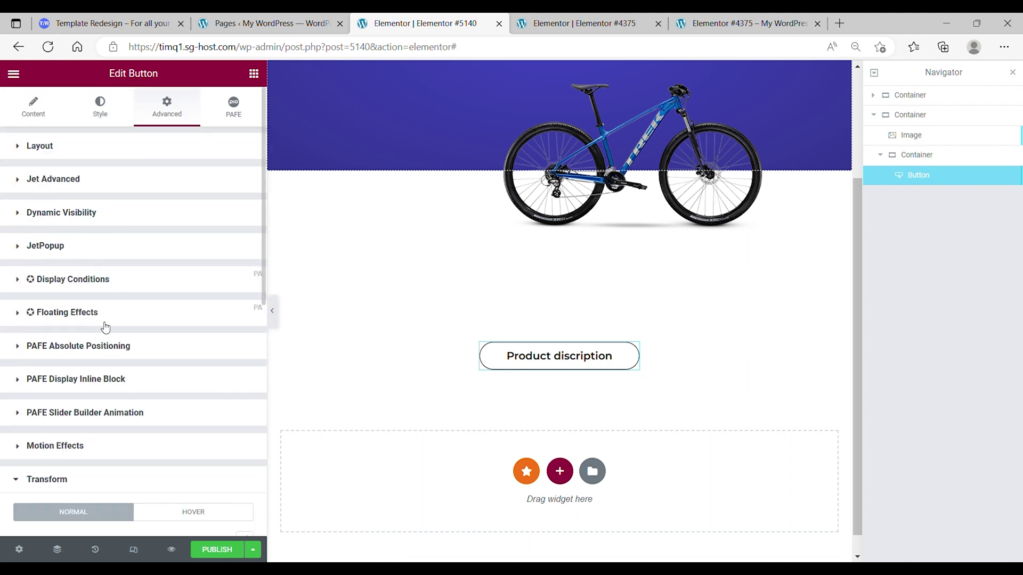
pyautogui.click(178, 266)
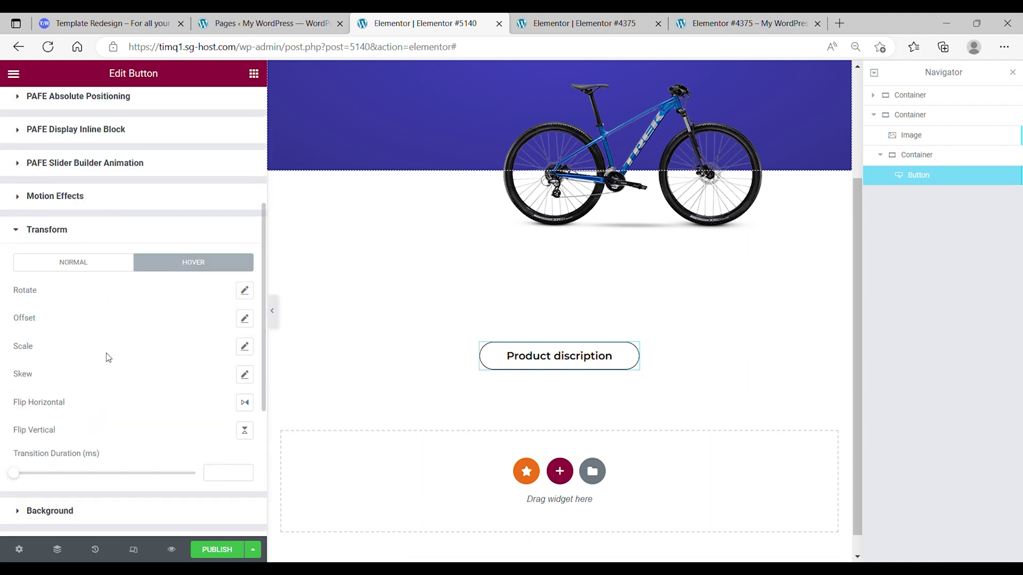
pyautogui.click(245, 346)
pyautogui.click(218, 420)
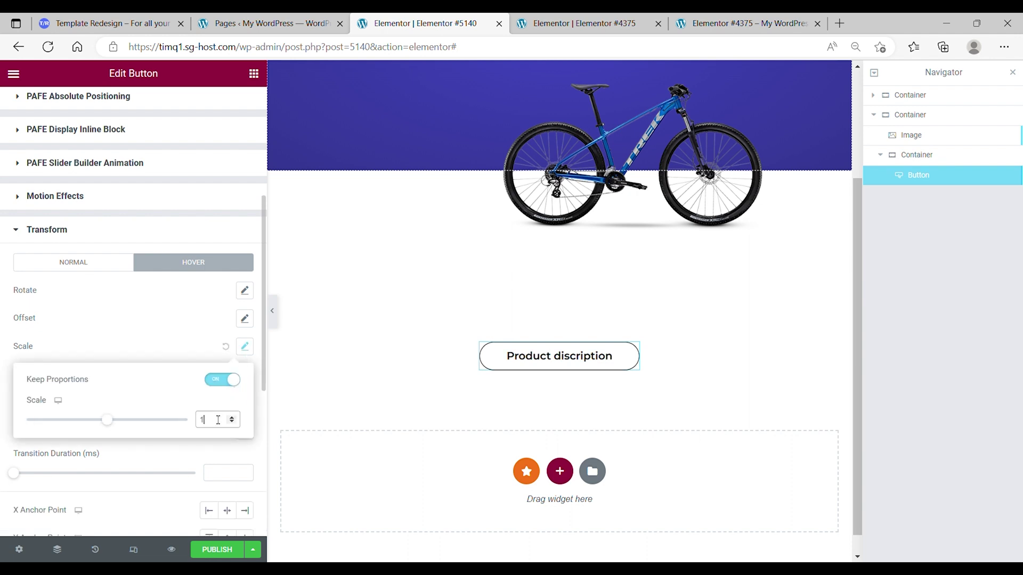
pyautogui.write('.1')
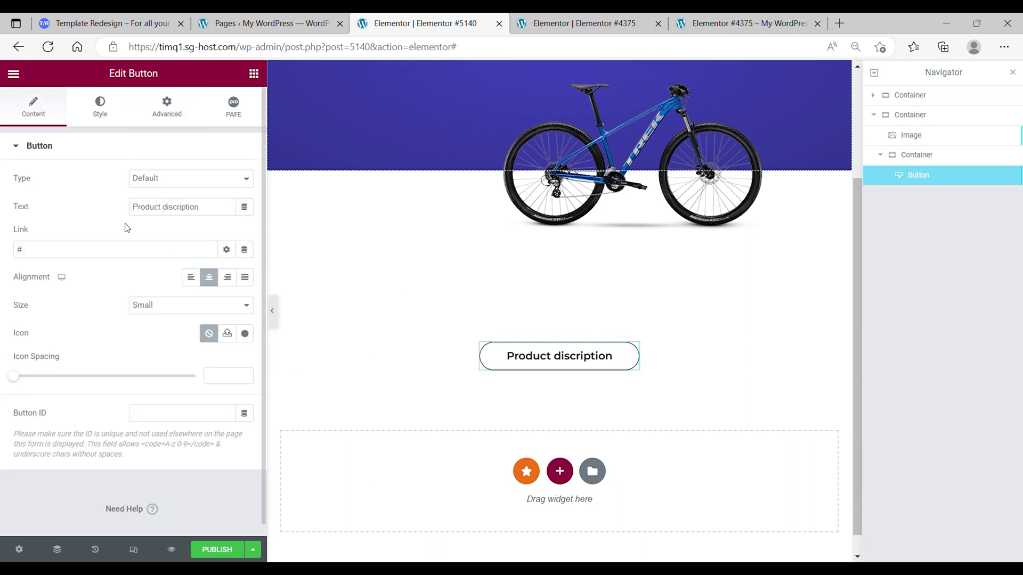
pyautogui.click(63, 250)
pyautogui.write('s')
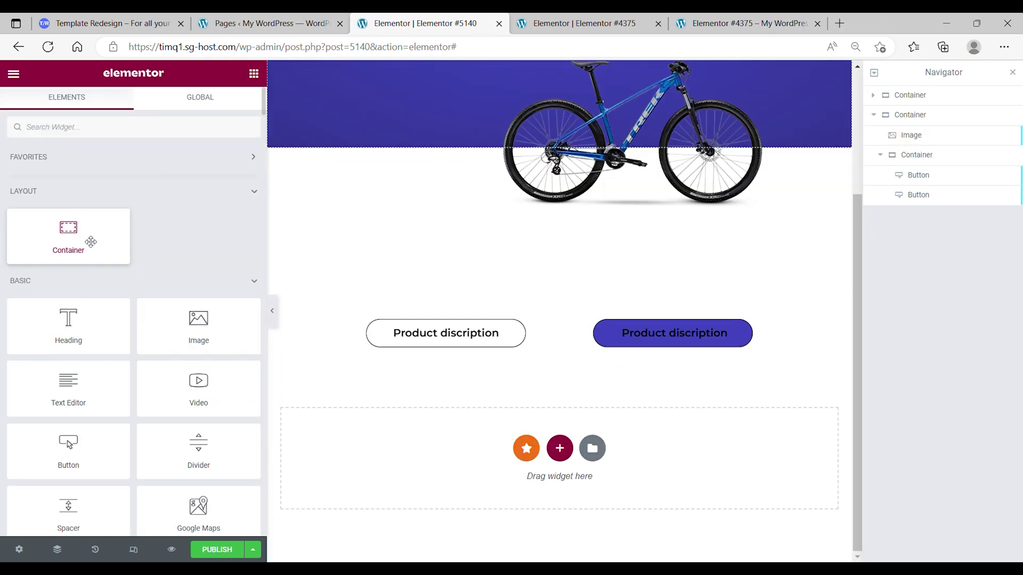
# Step: Add a container below the buttons: width 100%, min height 50 vh, row direction, centred both ways
pyautogui.moveTo(82, 236); pyautogui.dragTo(431, 428)
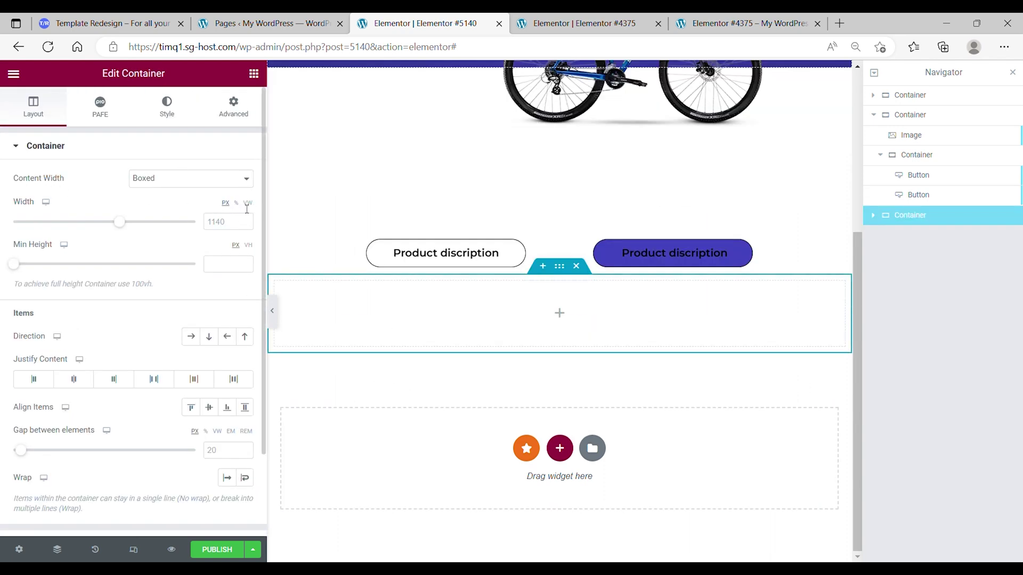
pyautogui.click(237, 203)
pyautogui.doubleClick(224, 221)
pyautogui.write('1')
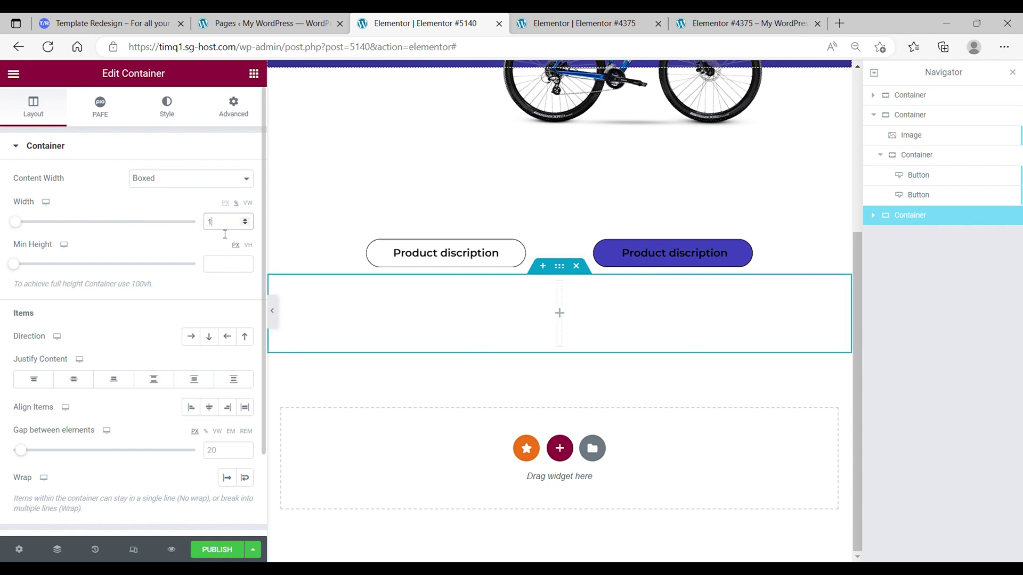
pyautogui.write('00')
pyautogui.click(248, 245)
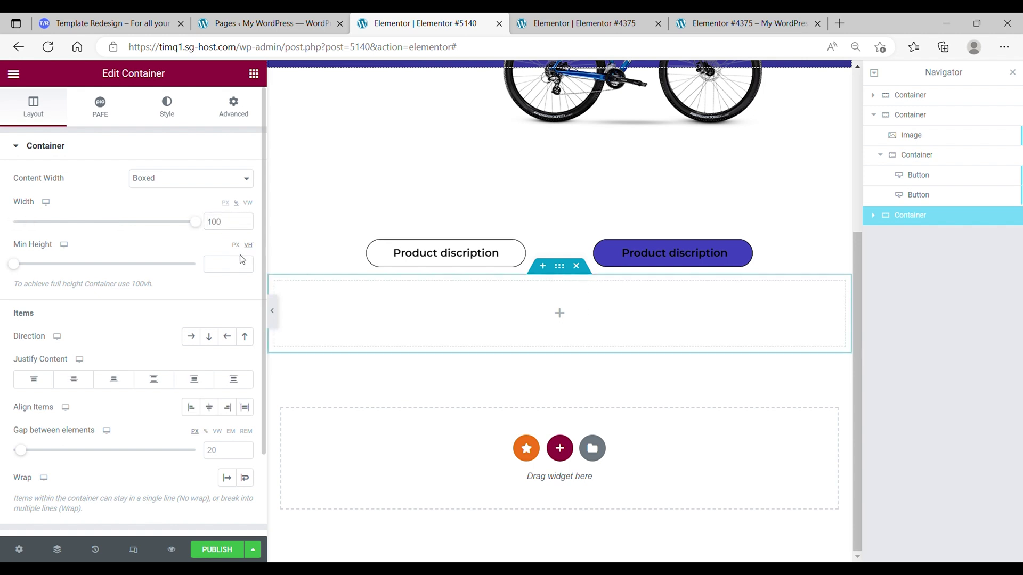
pyautogui.click(244, 263)
pyautogui.write('50')
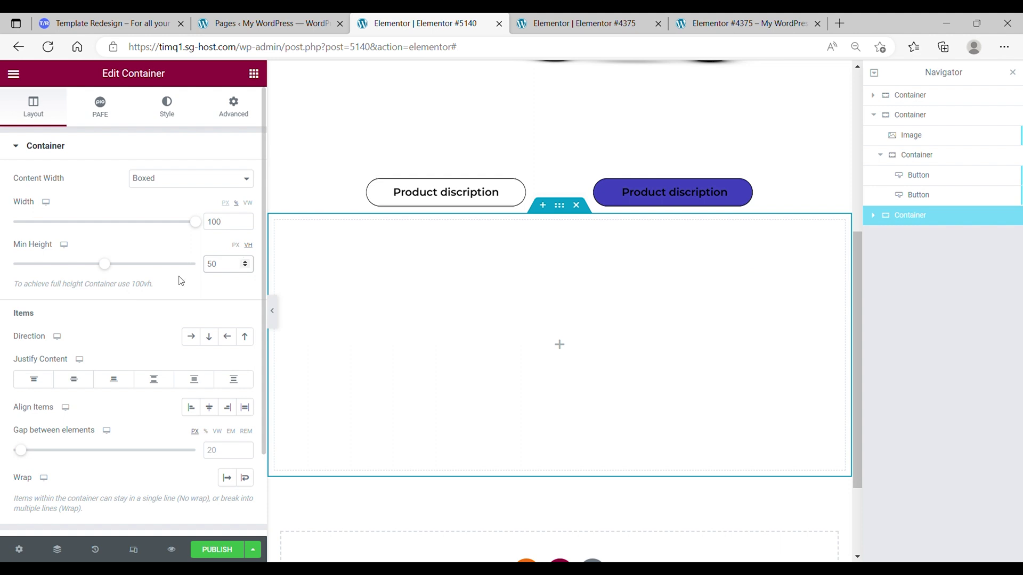
pyautogui.click(192, 337)
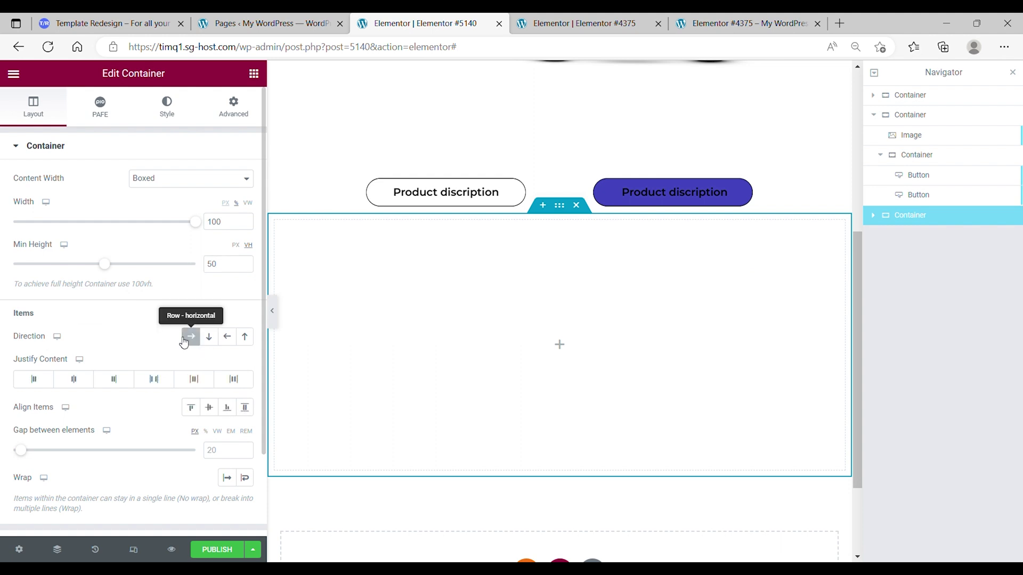
pyautogui.click(85, 384)
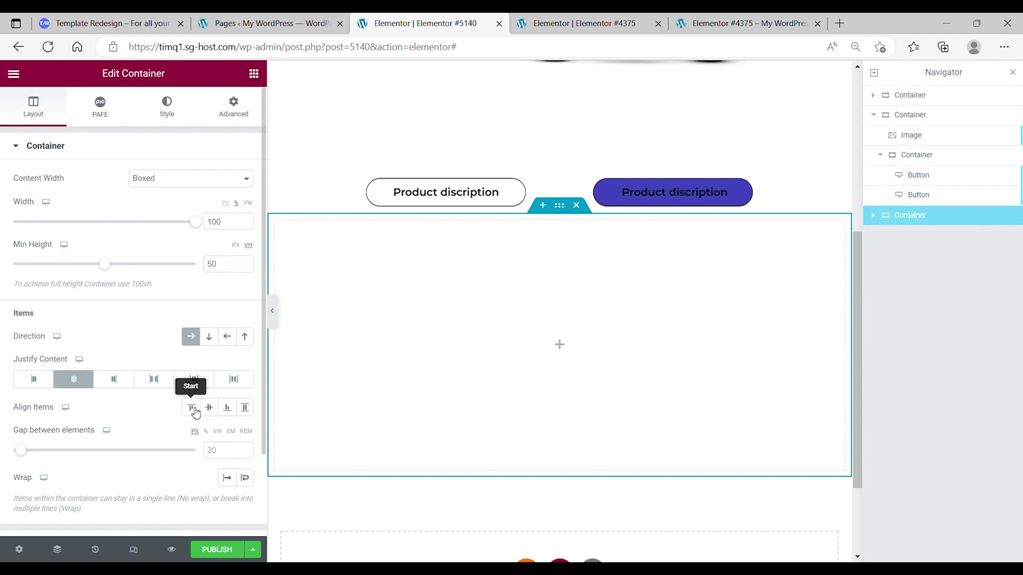
pyautogui.click(210, 410)
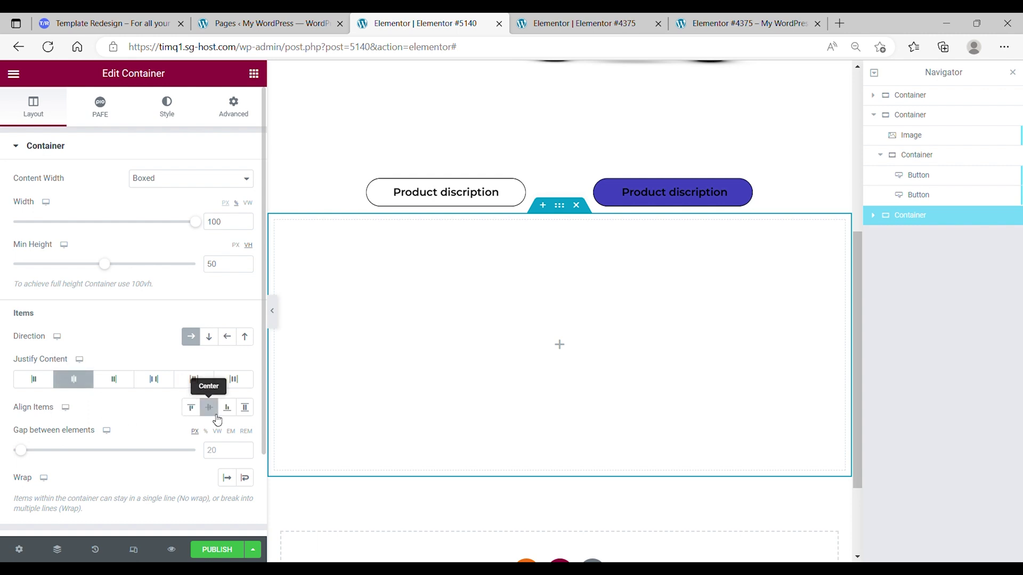
pyautogui.click(254, 74)
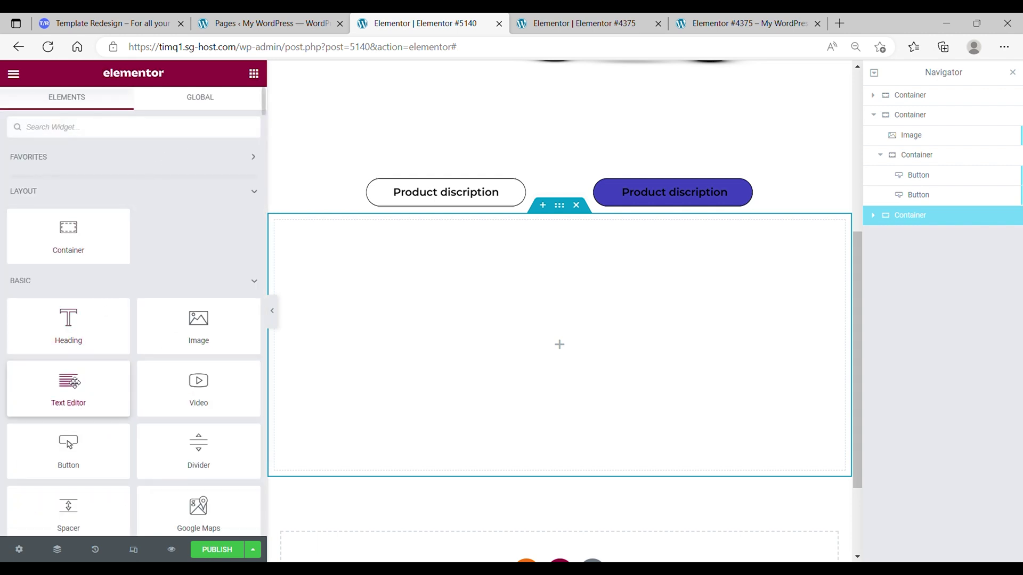
# Step: Place a Text Editor and an Image showing the bike-frame photo in the new container
pyautogui.moveTo(72, 383); pyautogui.dragTo(440, 346)
pyautogui.click(255, 74)
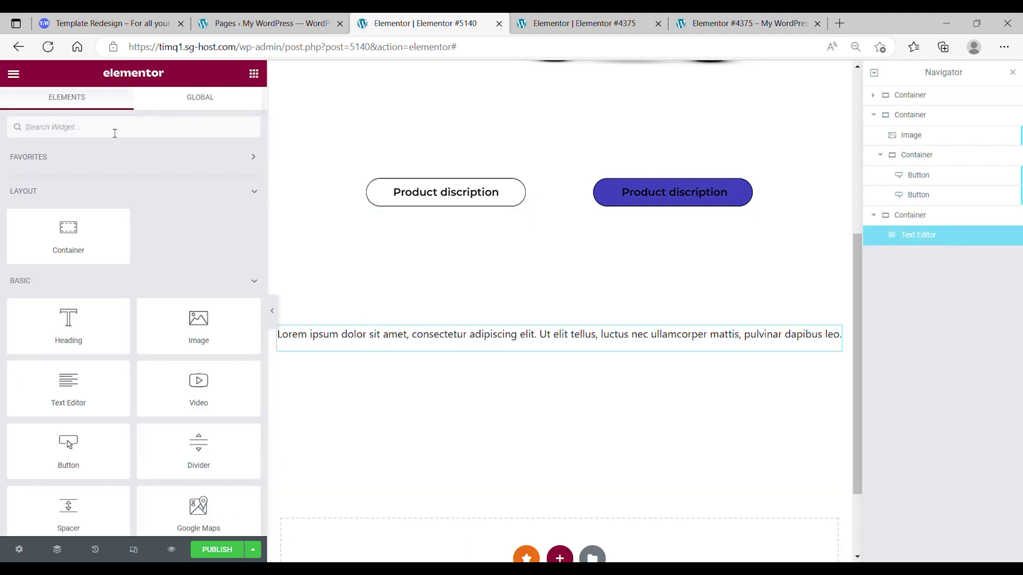
pyautogui.moveTo(198, 326); pyautogui.dragTo(705, 354)
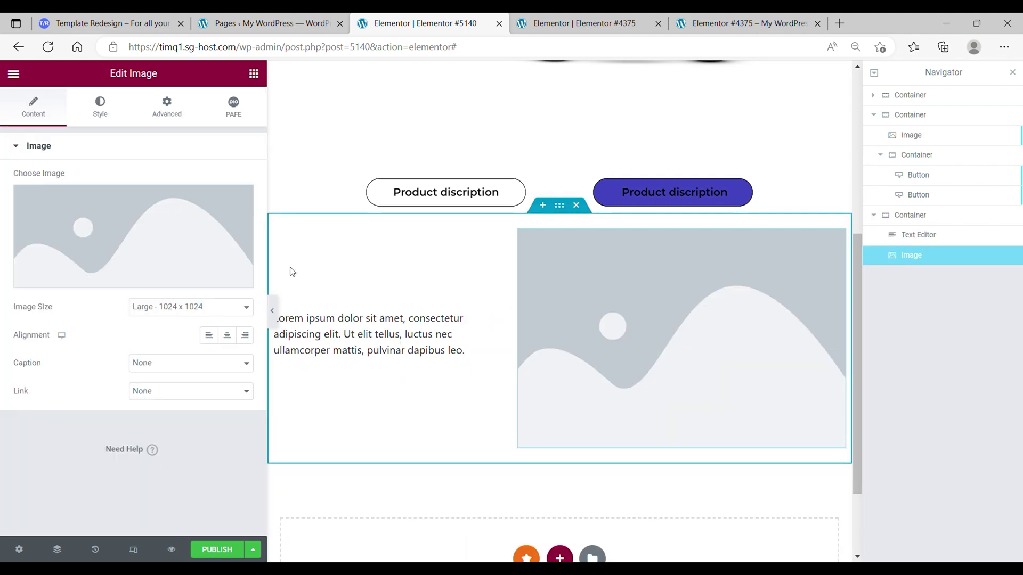
pyautogui.click(129, 212)
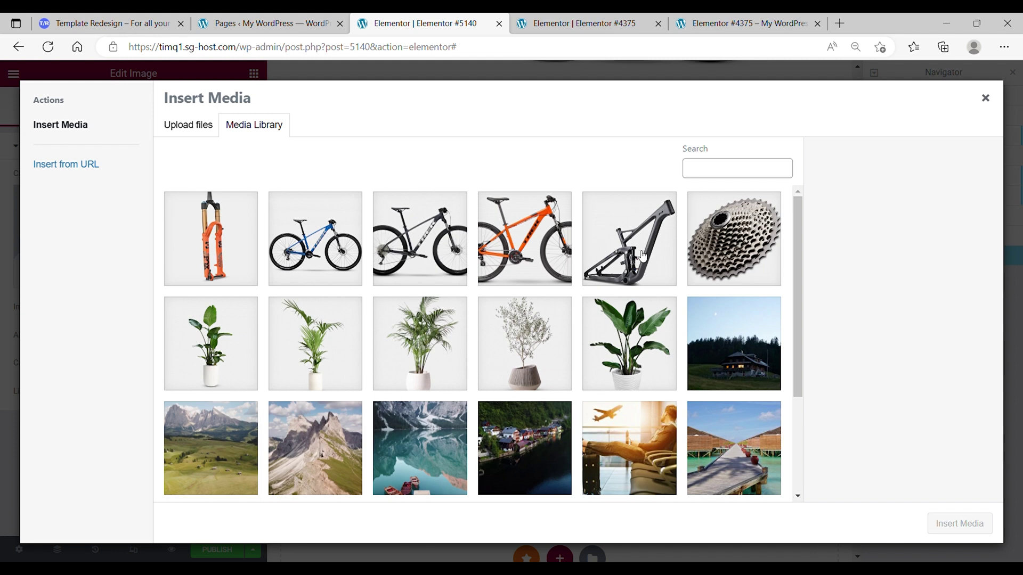
pyautogui.click(642, 256)
pyautogui.click(959, 523)
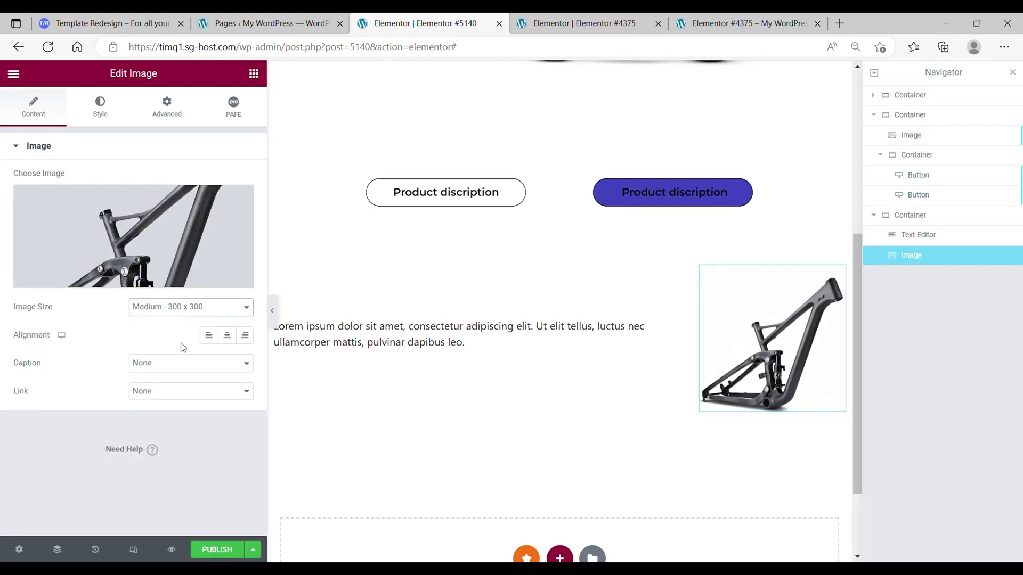
# Step: Set the bike-frame image to a custom width of 50%
pyautogui.click(168, 106)
pyautogui.click(100, 107)
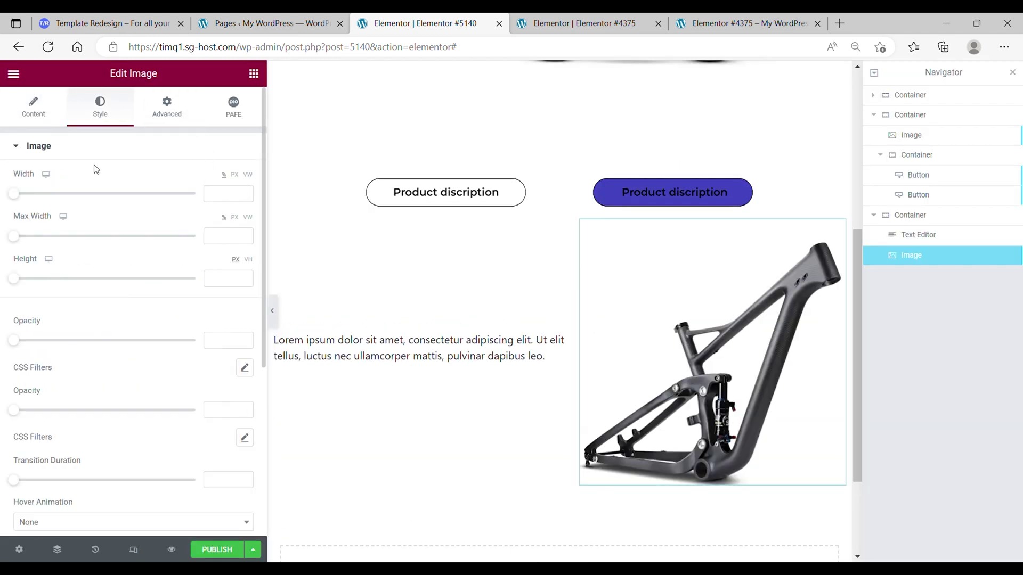
pyautogui.click(233, 192)
pyautogui.write('50')
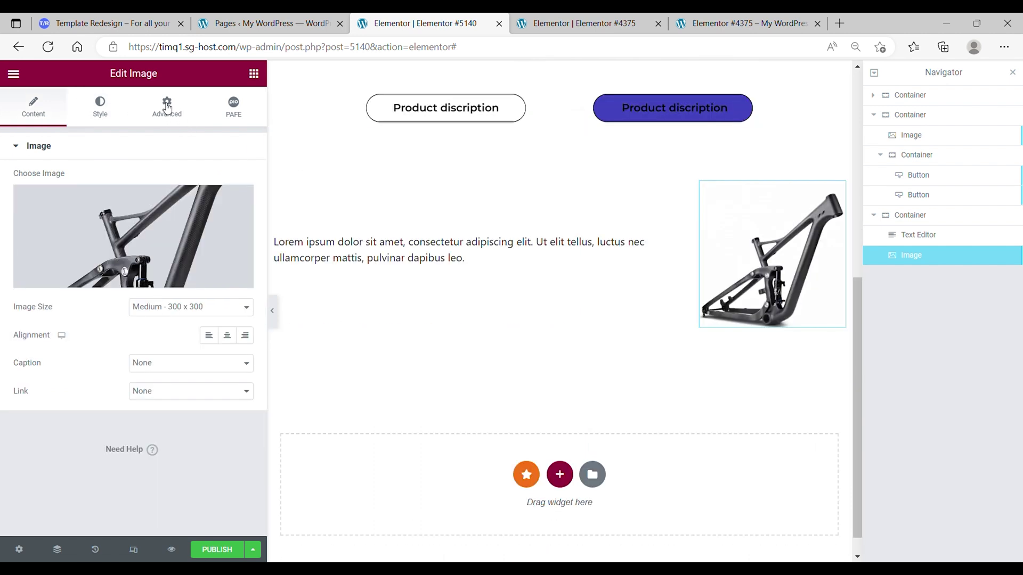
pyautogui.click(166, 107)
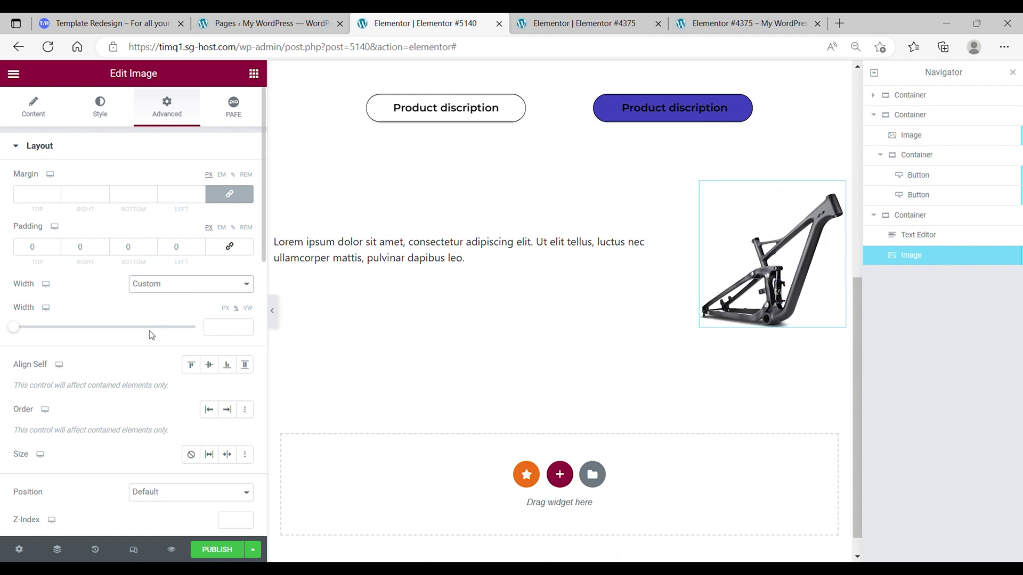
pyautogui.click(226, 327)
pyautogui.write('50')
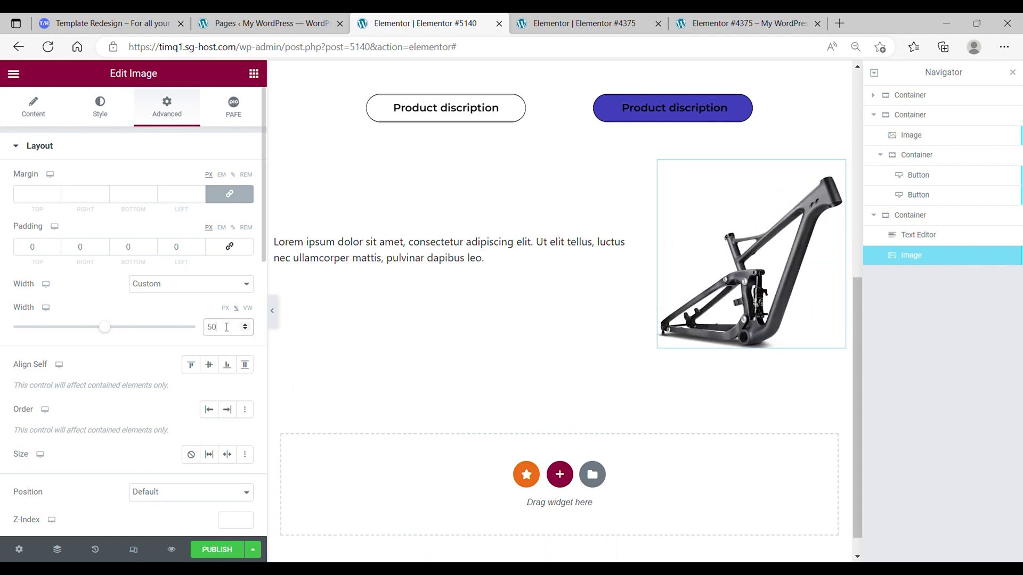
# Step: Give the lorem ipsum paragraph a custom width of 50%
pyautogui.click(471, 258)
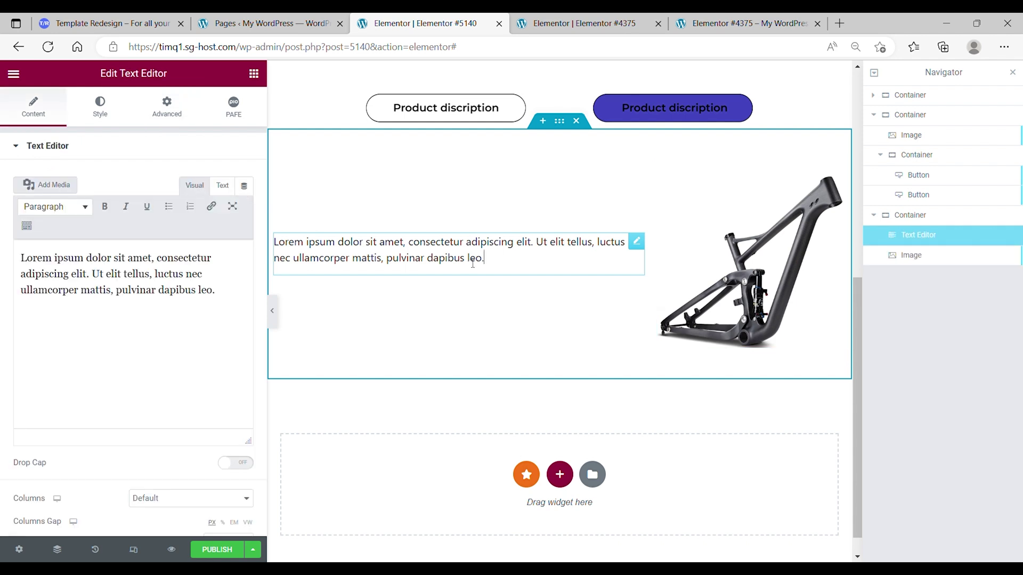
pyautogui.click(172, 112)
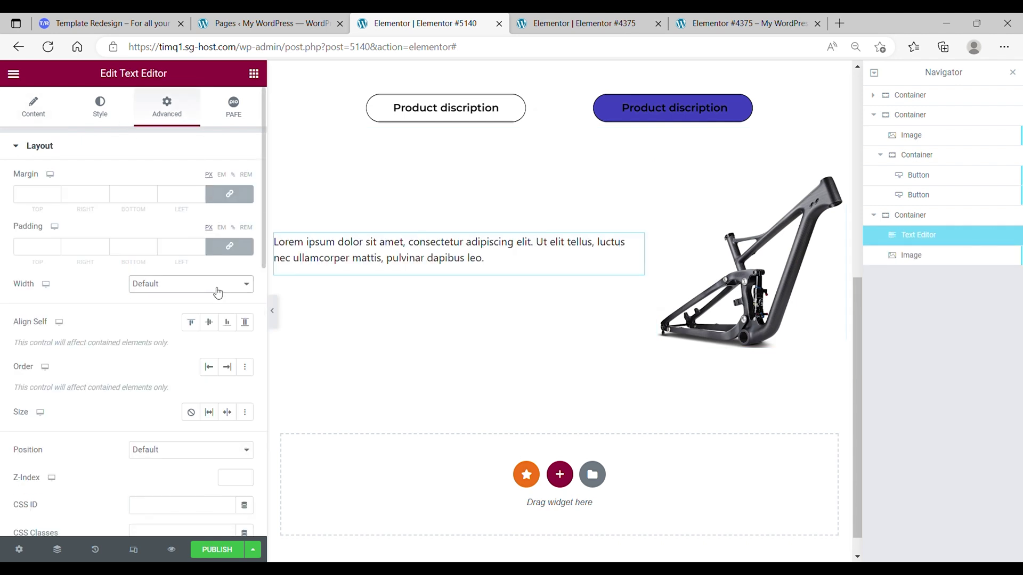
pyautogui.click(178, 327)
pyautogui.click(233, 327)
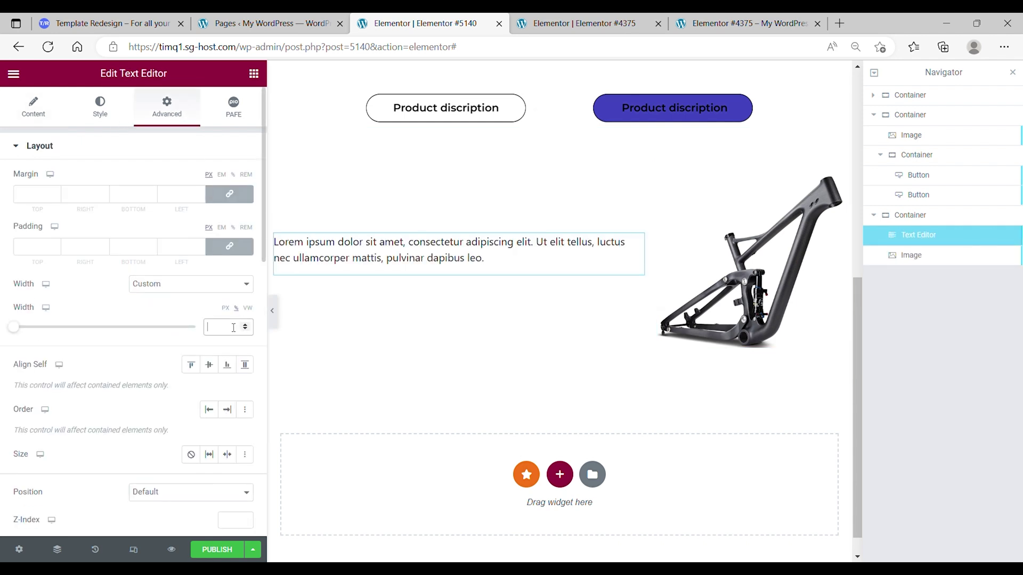
pyautogui.write('50')
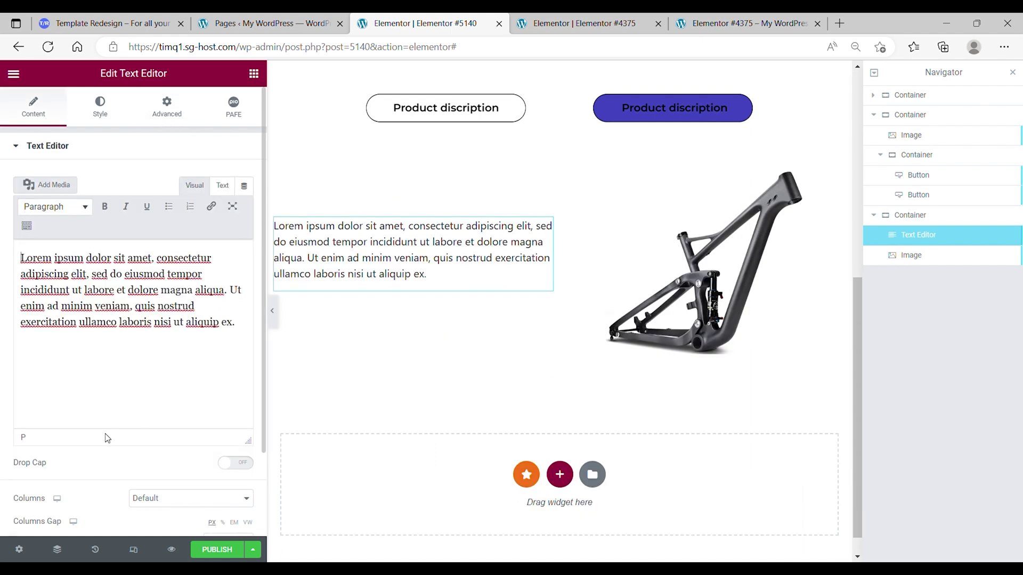
pyautogui.scroll(-2, 107, 438)
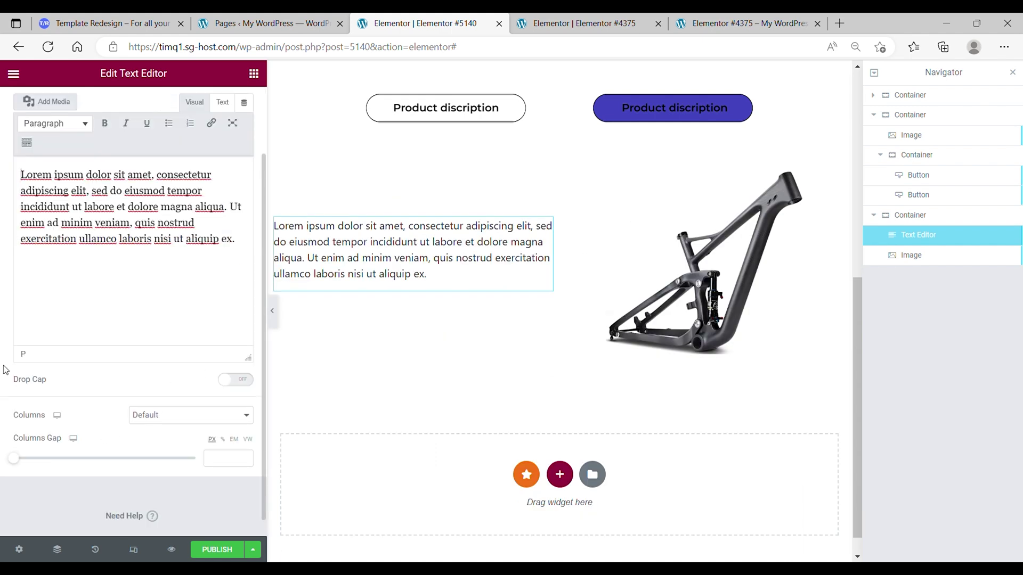
pyautogui.scroll(2, 76, 355)
# Step: Style the paragraph text: centred, black, Montserrat at 1 em, normal weight
pyautogui.click(108, 108)
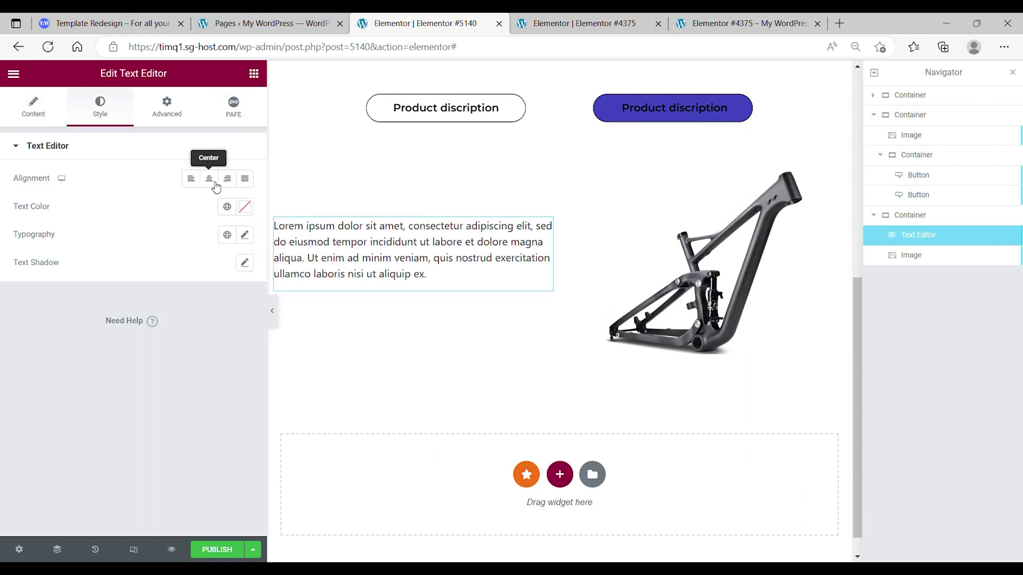
pyautogui.click(209, 179)
pyautogui.click(244, 208)
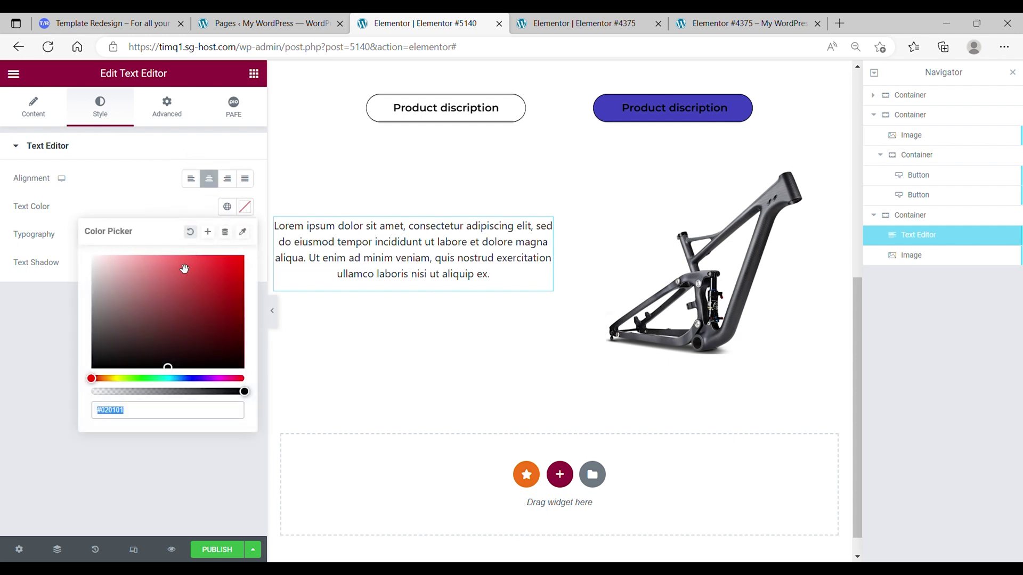
pyautogui.moveTo(229, 347); pyautogui.dragTo(267, 385)
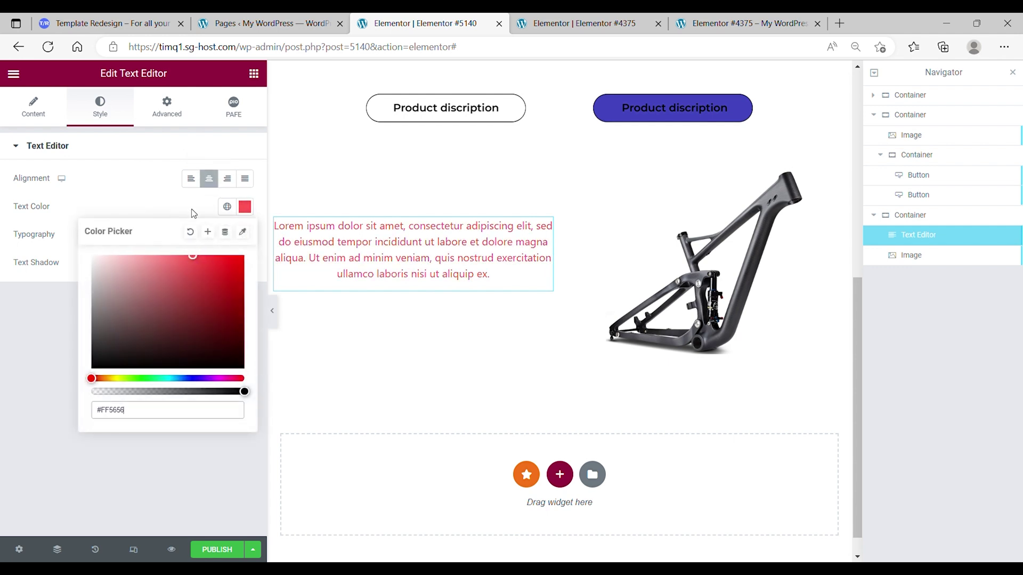
pyautogui.click(244, 235)
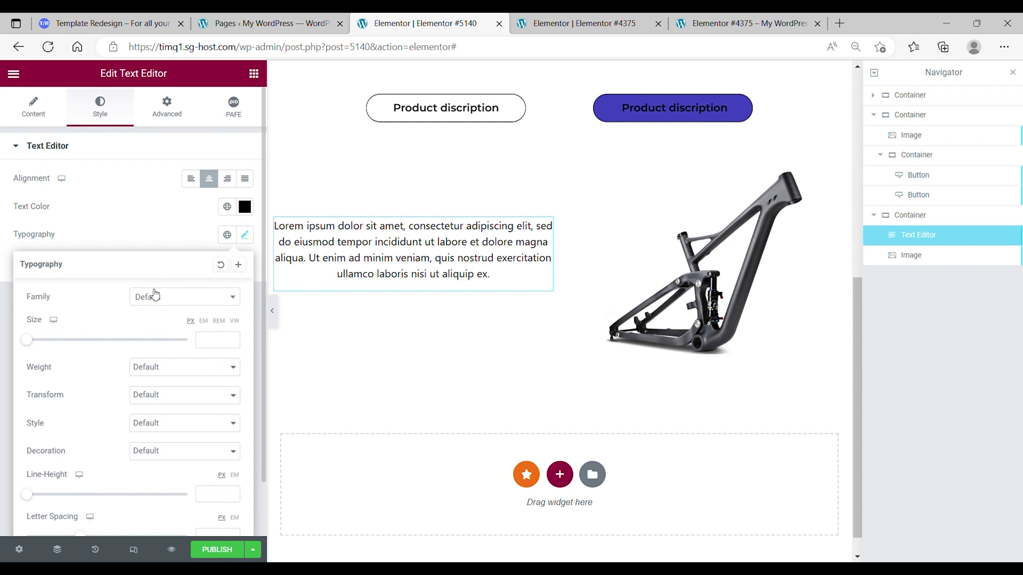
pyautogui.click(154, 296)
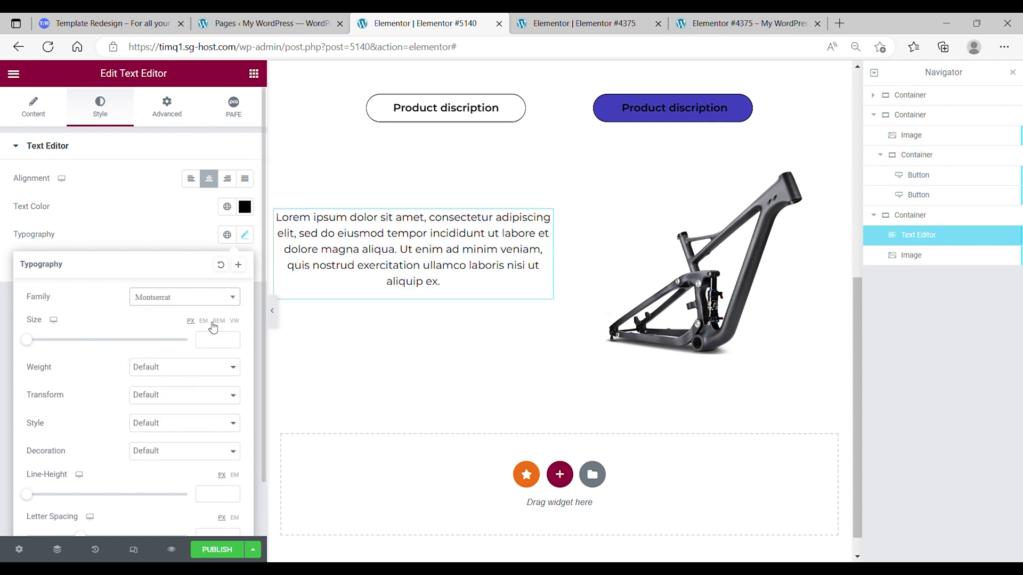
pyautogui.click(218, 339)
pyautogui.write('1')
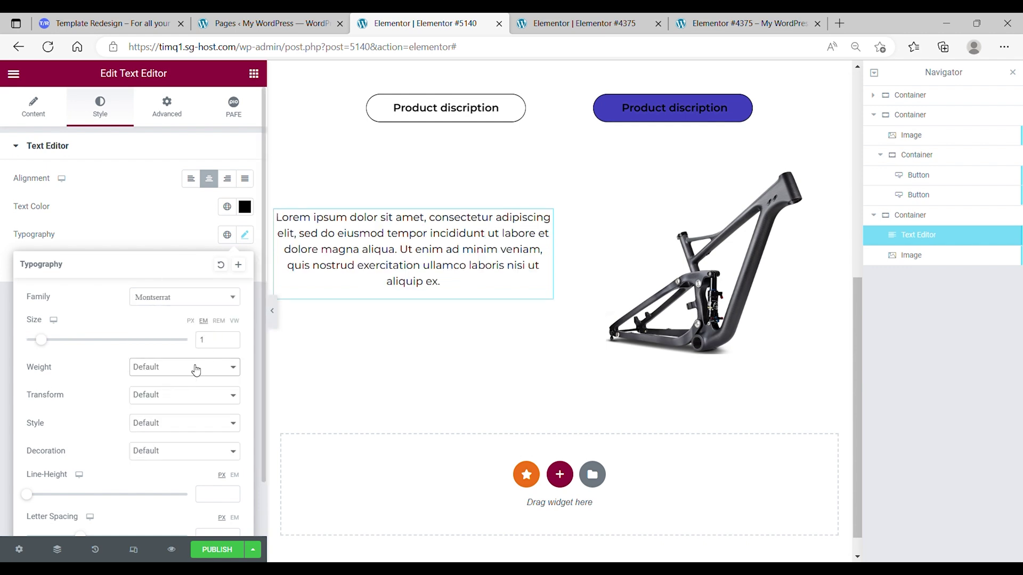
pyautogui.click(175, 417)
# Step: Duplicate the text-and-frame row and put the picture before the text in the copy
pyautogui.click(558, 139)
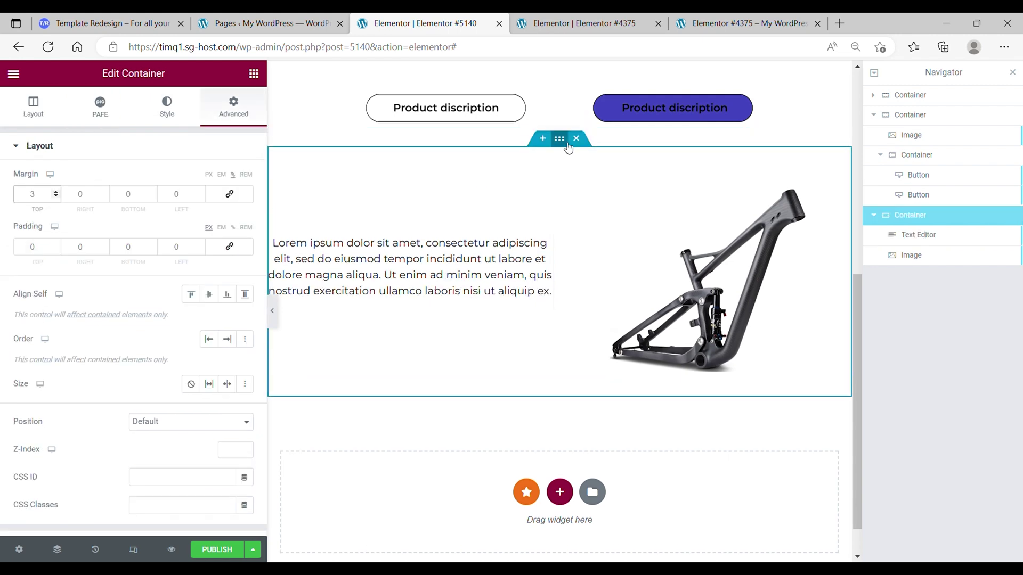
pyautogui.rightClick(565, 145)
pyautogui.click(591, 173)
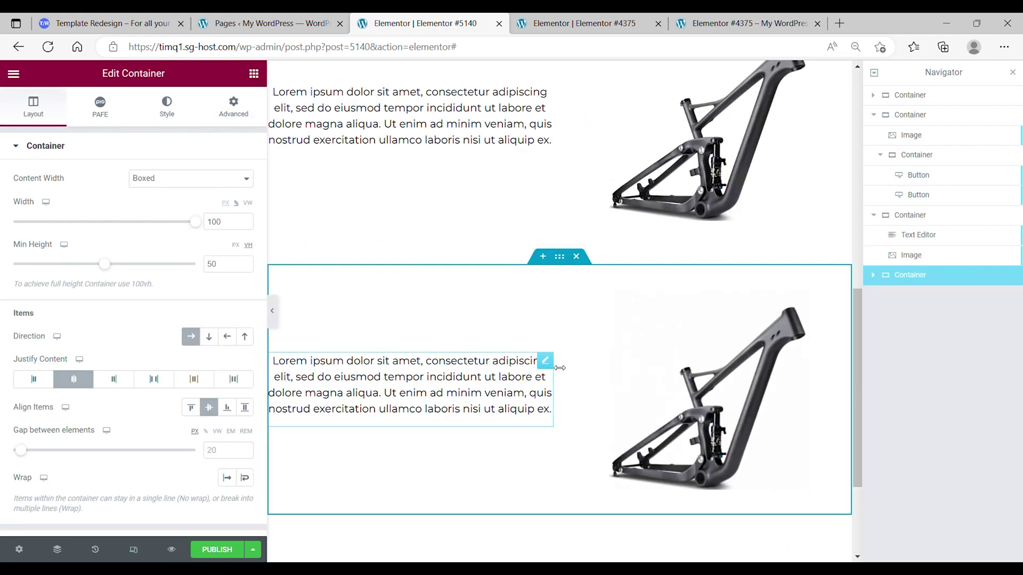
pyautogui.click(545, 363)
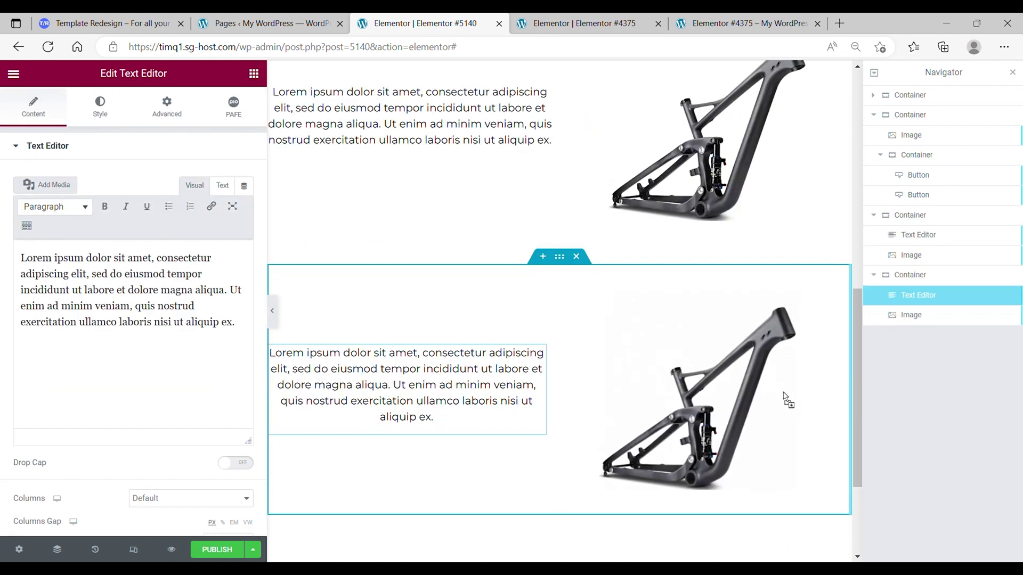
pyautogui.click(536, 382)
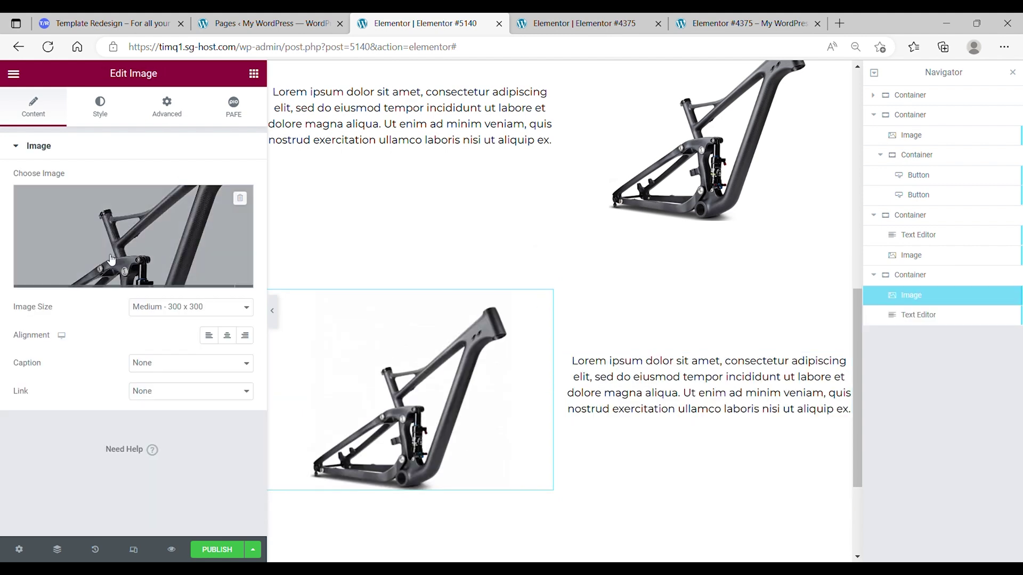
# Step: Swap the copy's picture for the bike cassette image, undoing a trial 150 x 150 thumbnail size
pyautogui.click(75, 246)
pyautogui.press('Escape')
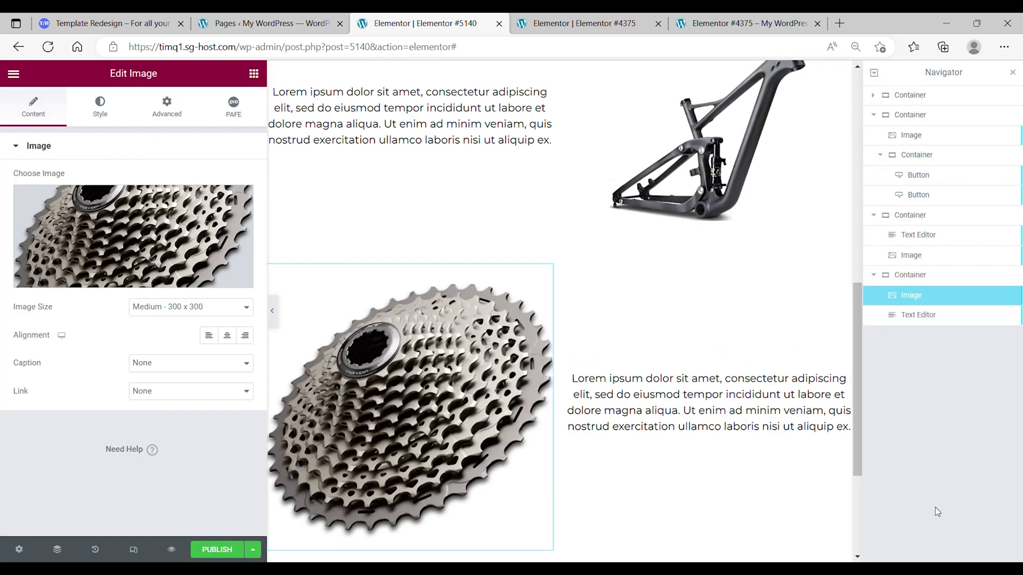
pyautogui.click(191, 307)
pyautogui.click(176, 318)
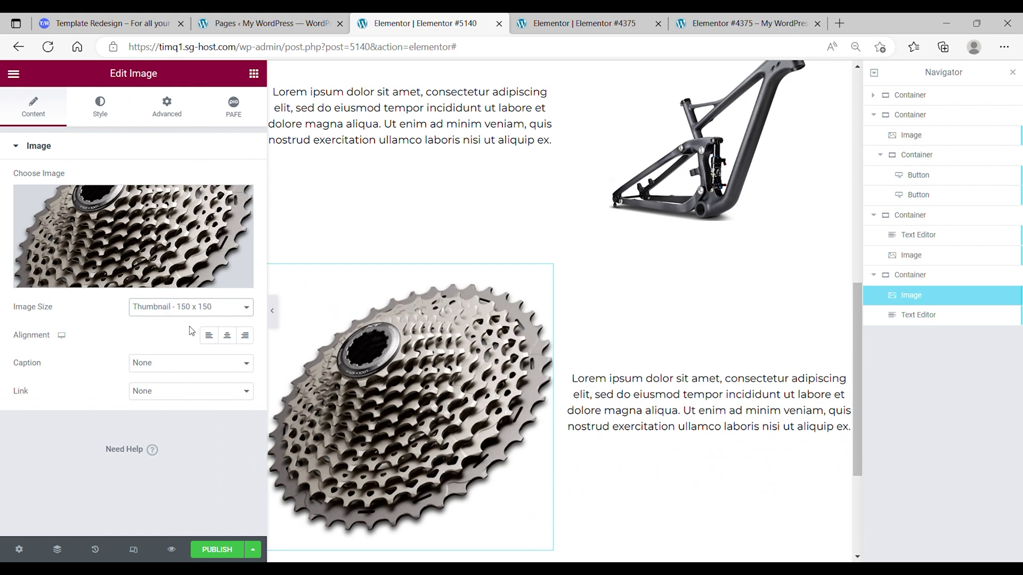
pyautogui.hotkey('ctrl', 'z')
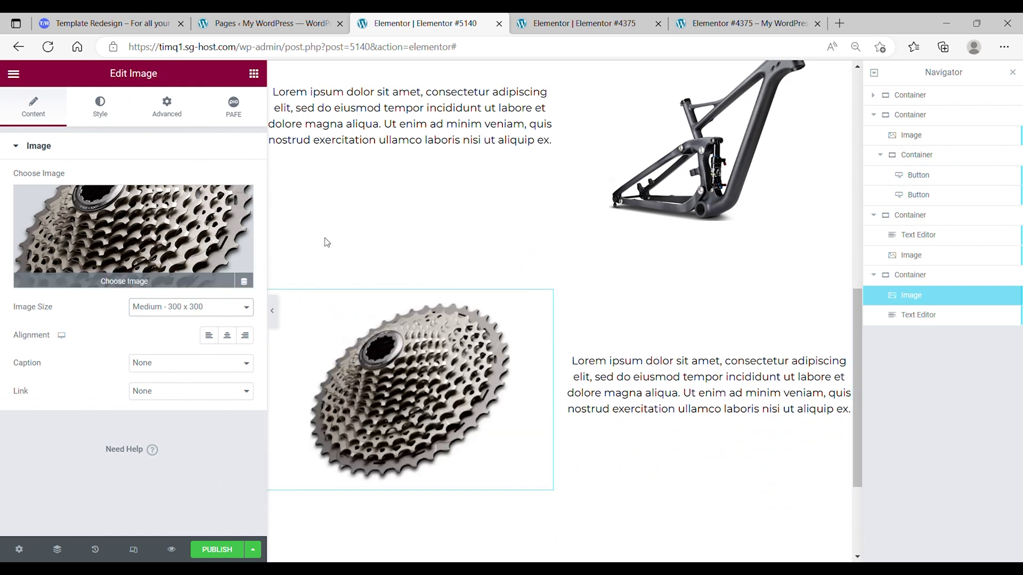
pyautogui.hotkey('ctrl', 'z')
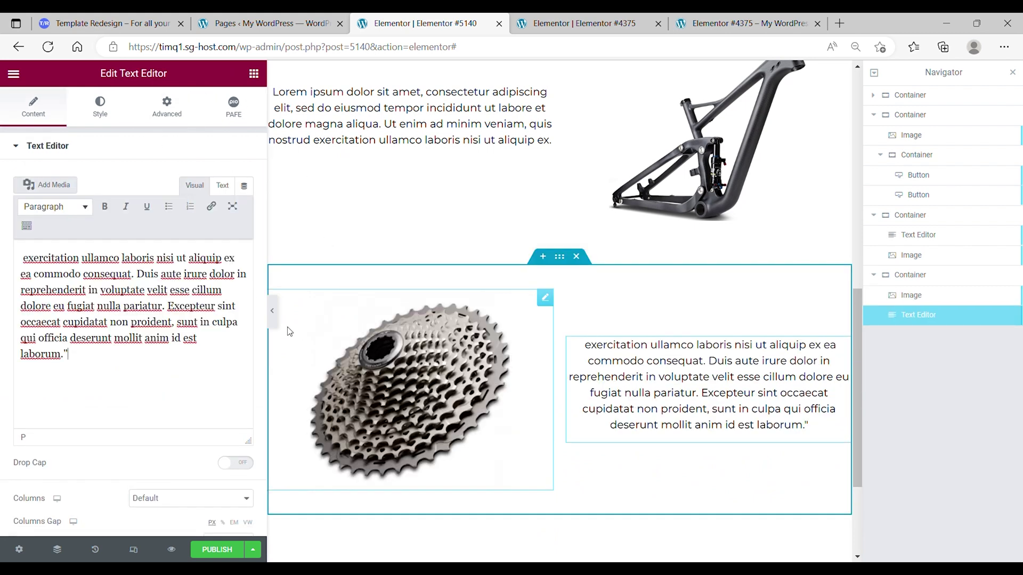
# Step: Confirm the first Product discription button links to #section1 and give the bike-frame row CSS ID section1
pyautogui.scroll(5, 413, 289)
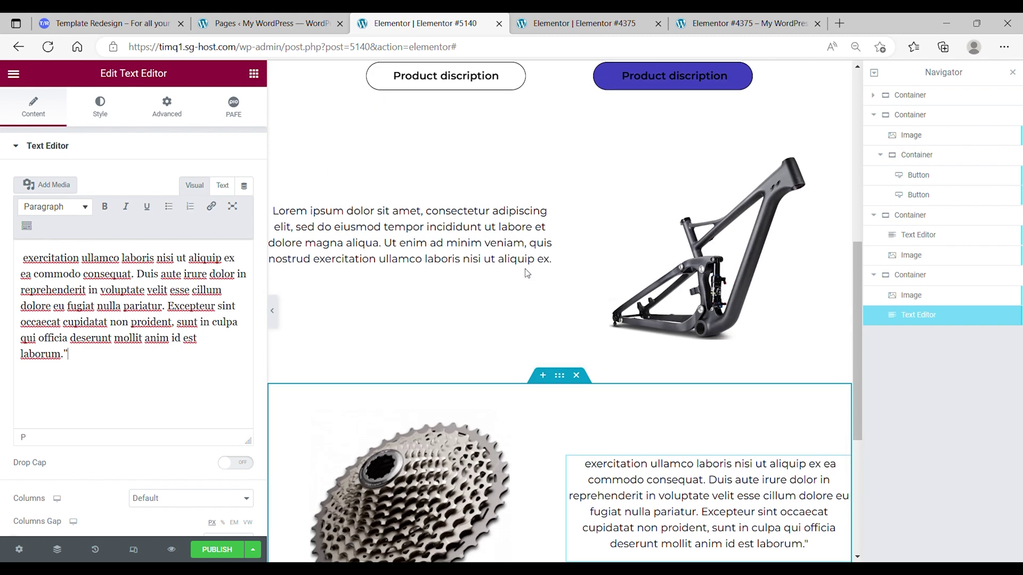
pyautogui.scroll(1, 528, 273)
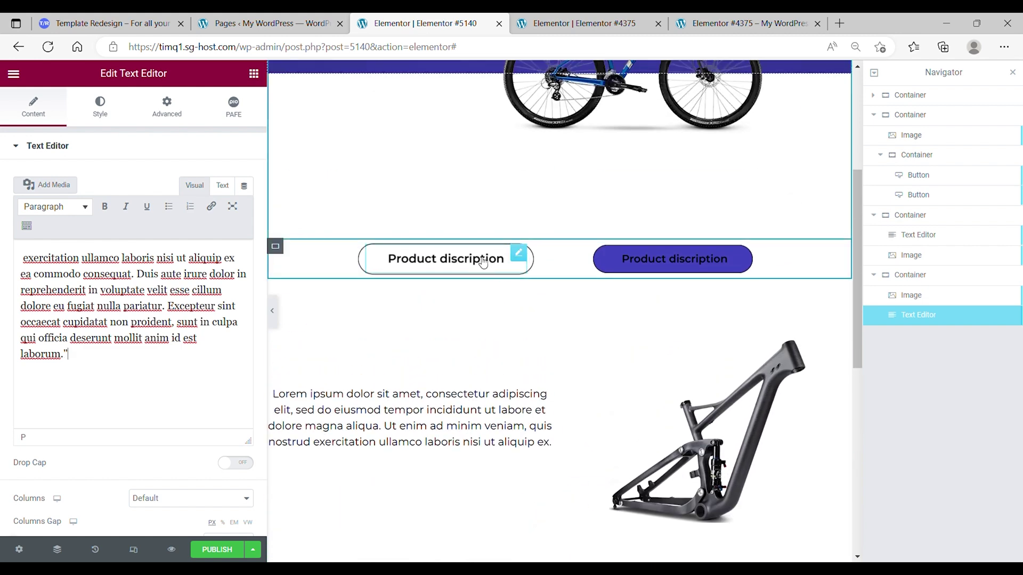
pyautogui.click(454, 261)
pyautogui.doubleClick(86, 249)
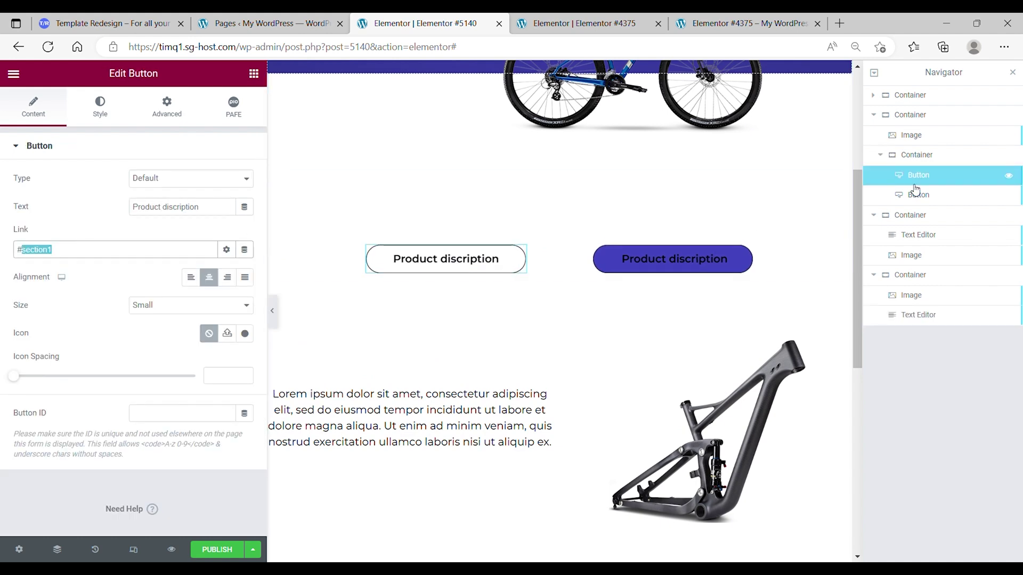
pyautogui.click(896, 218)
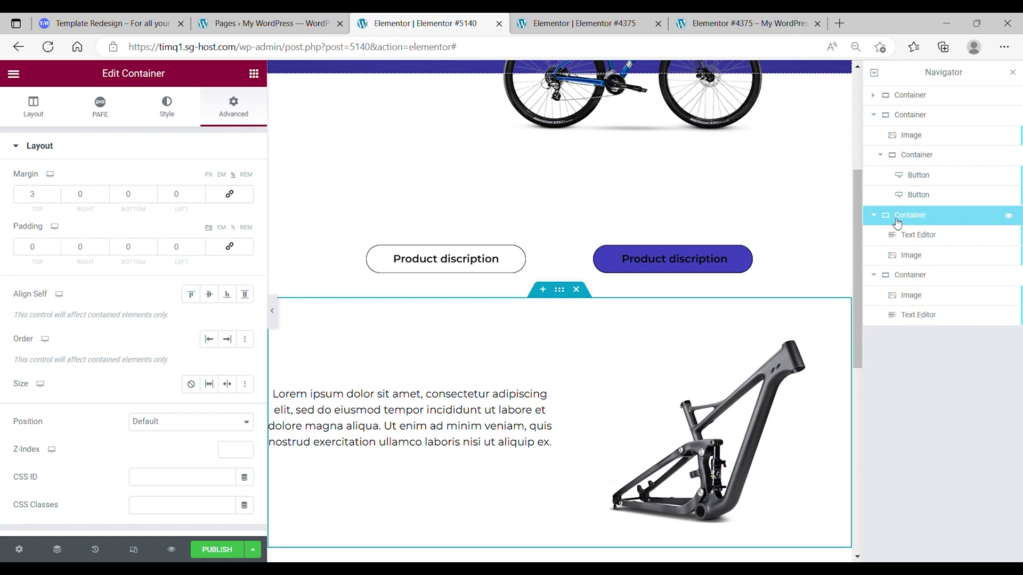
pyautogui.scroll(-2, 175, 284)
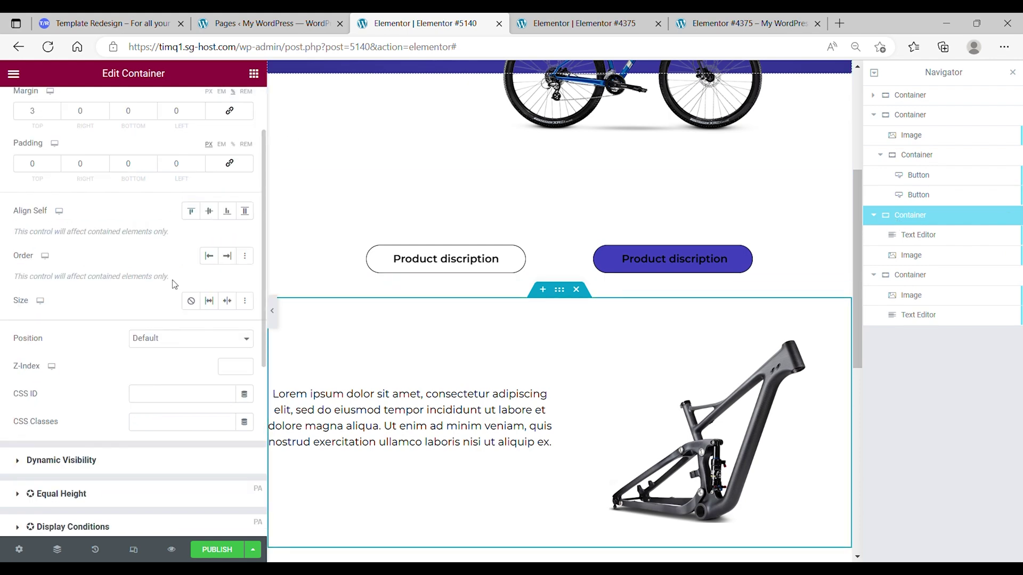
pyautogui.click(148, 396)
pyautogui.write('section1')
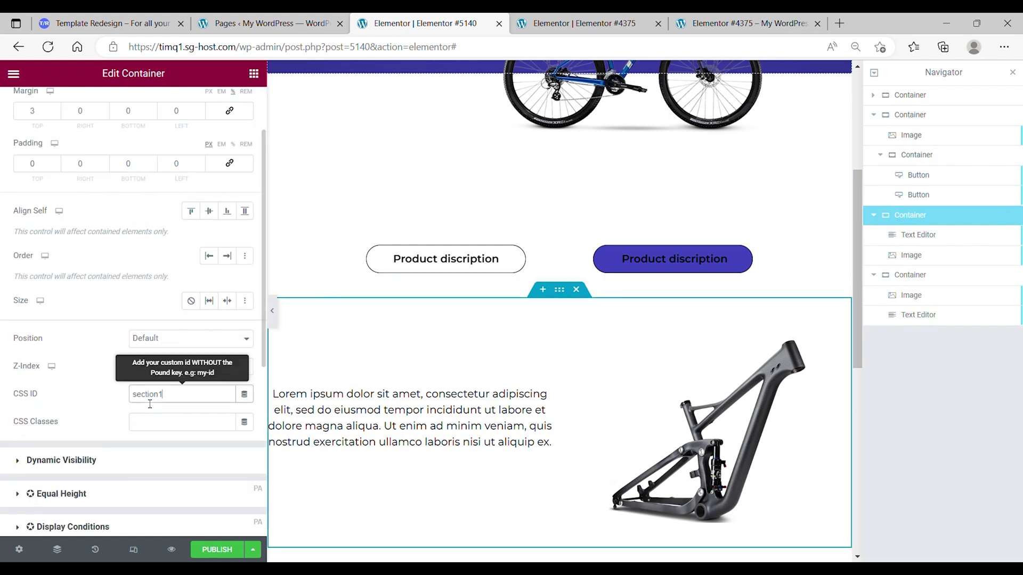
pyautogui.click(401, 268)
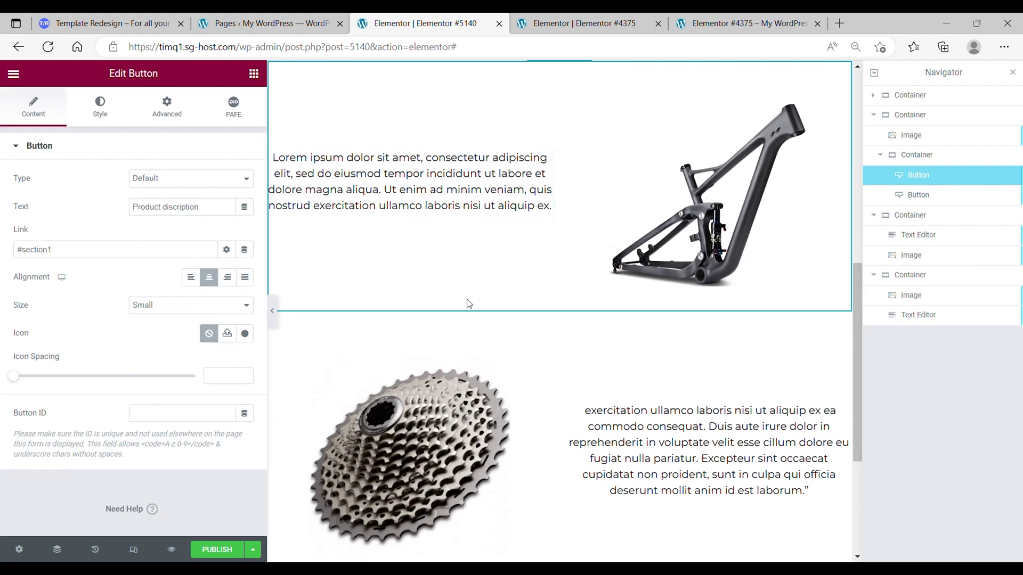
# Step: Add a new full-width, single-column container below the cassette-and-text row
pyautogui.scroll(3, 452, 303)
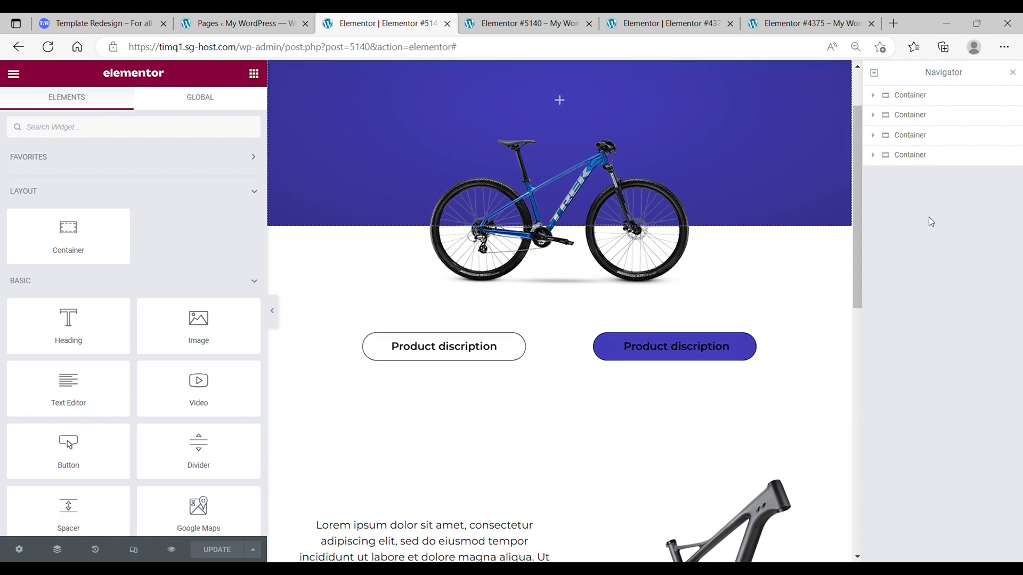
pyautogui.scroll(-10, 639, 290)
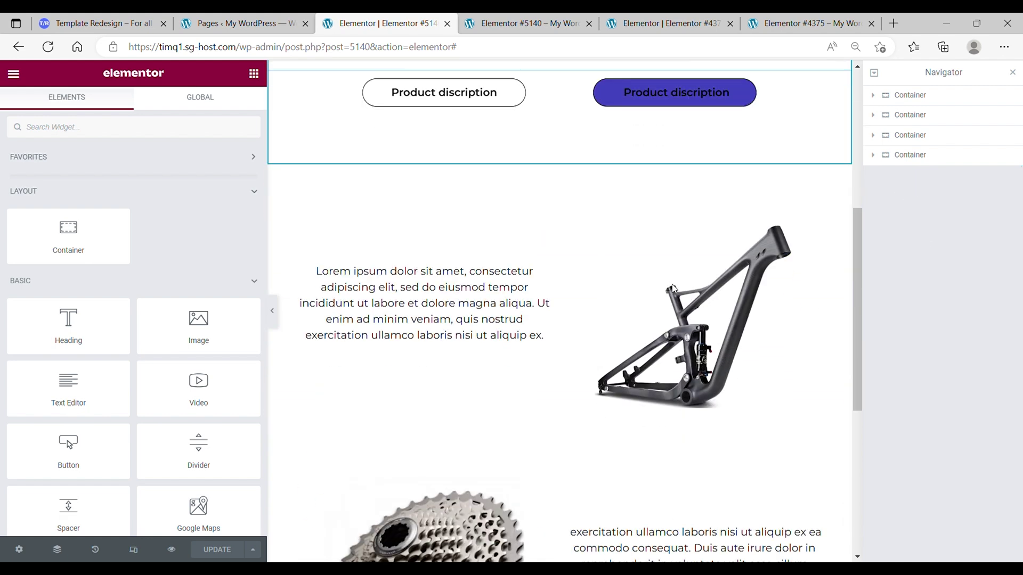
pyautogui.click(557, 448)
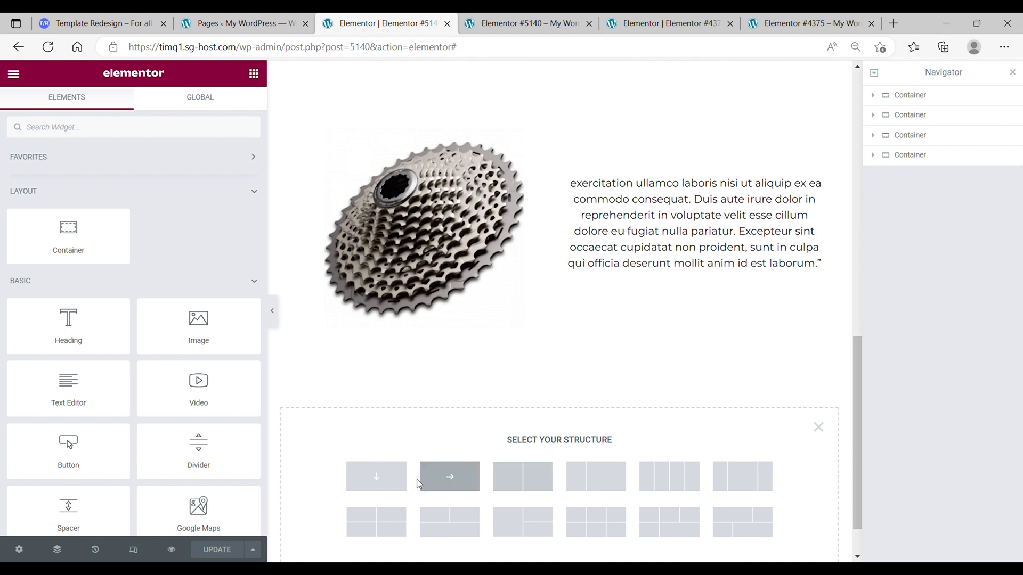
pyautogui.click(384, 482)
pyautogui.click(178, 178)
pyautogui.click(157, 203)
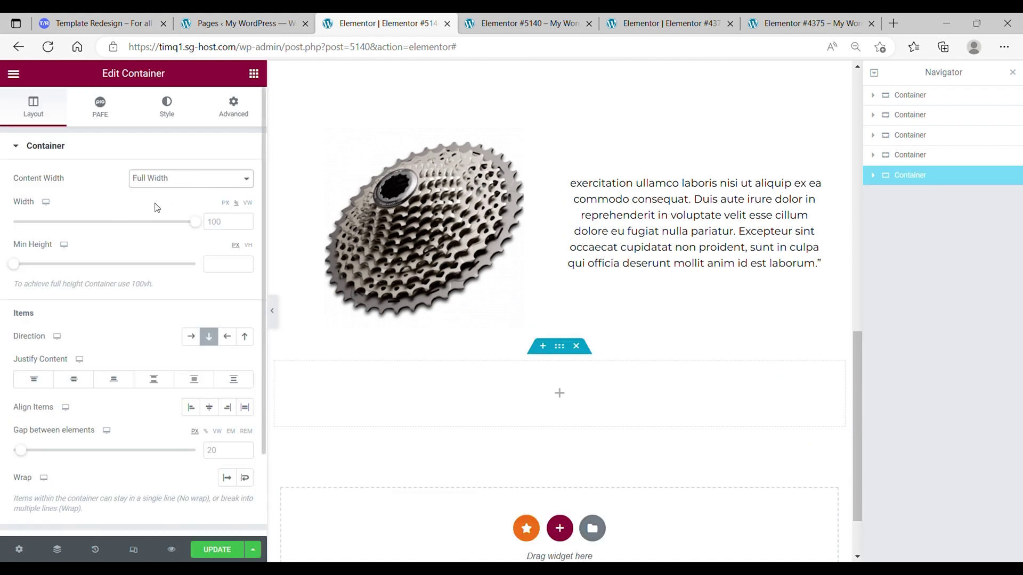
pyautogui.click(225, 222)
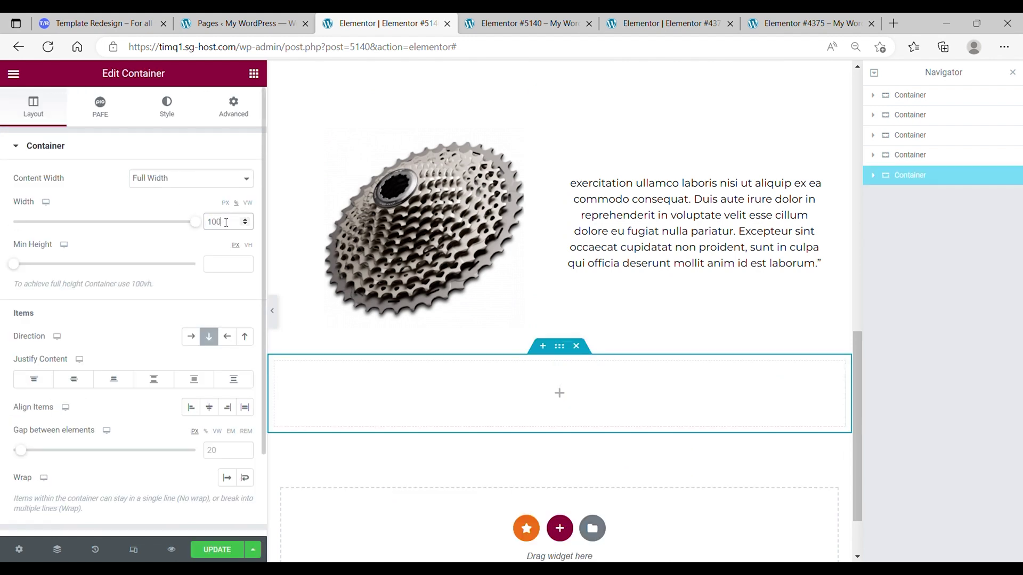
# Step: Clear the new container's margin and padding to 0
pyautogui.click(233, 107)
pyautogui.click(230, 195)
pyautogui.click(230, 247)
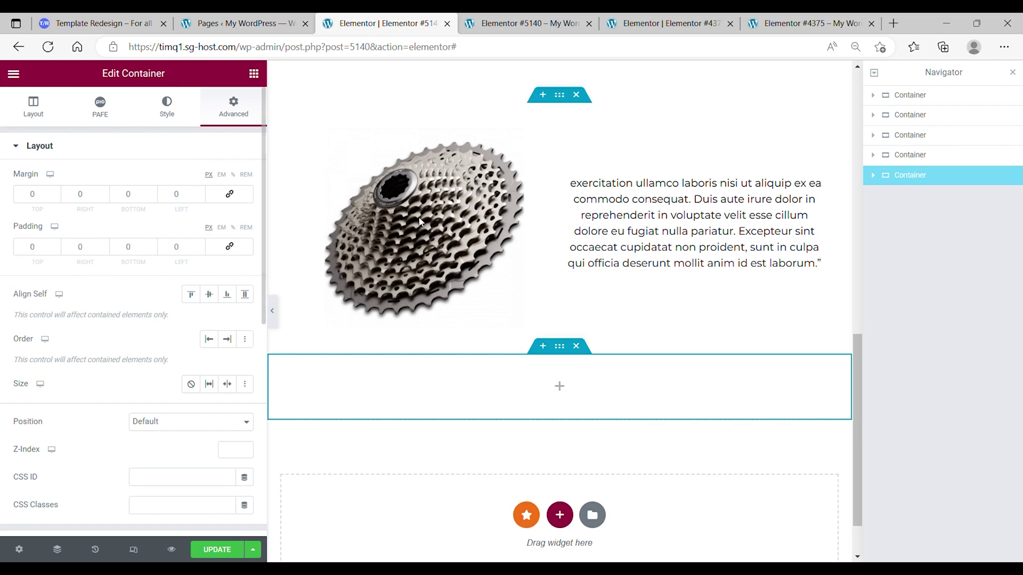
pyautogui.click(913, 169)
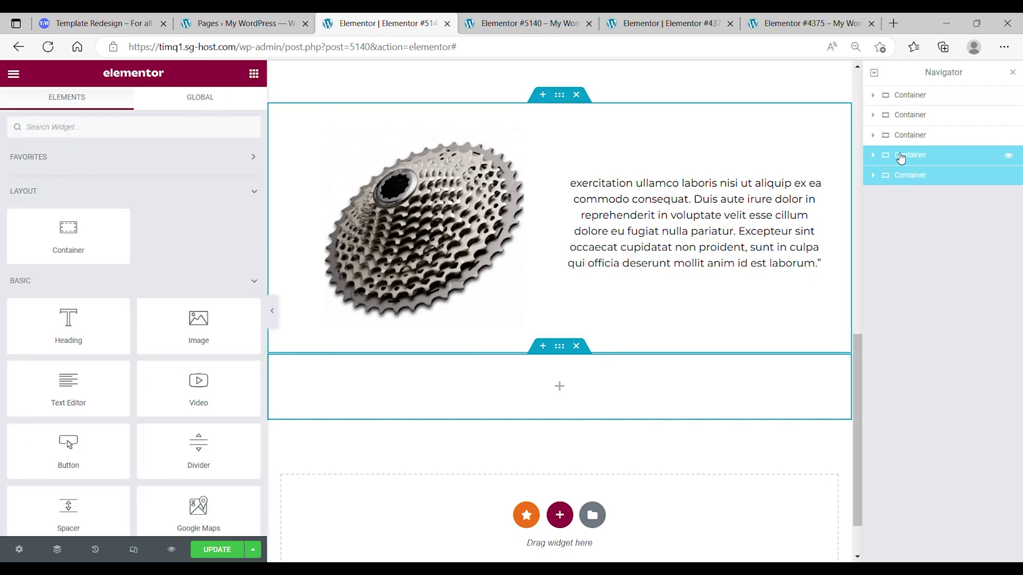
# Step: Move the four bike-page containers into the empty container at the bottom
pyautogui.click(899, 95)
pyautogui.keyDown('shift'); pyautogui.click(910, 155); pyautogui.keyUp('shift')
pyautogui.rightClick(904, 119)
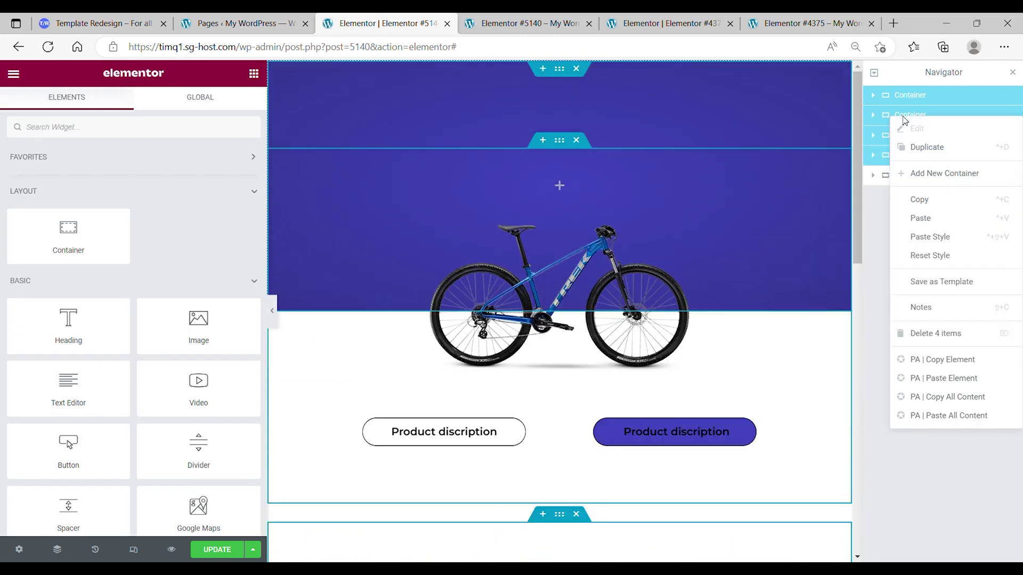
pyautogui.press('Escape')
pyautogui.click(909, 175)
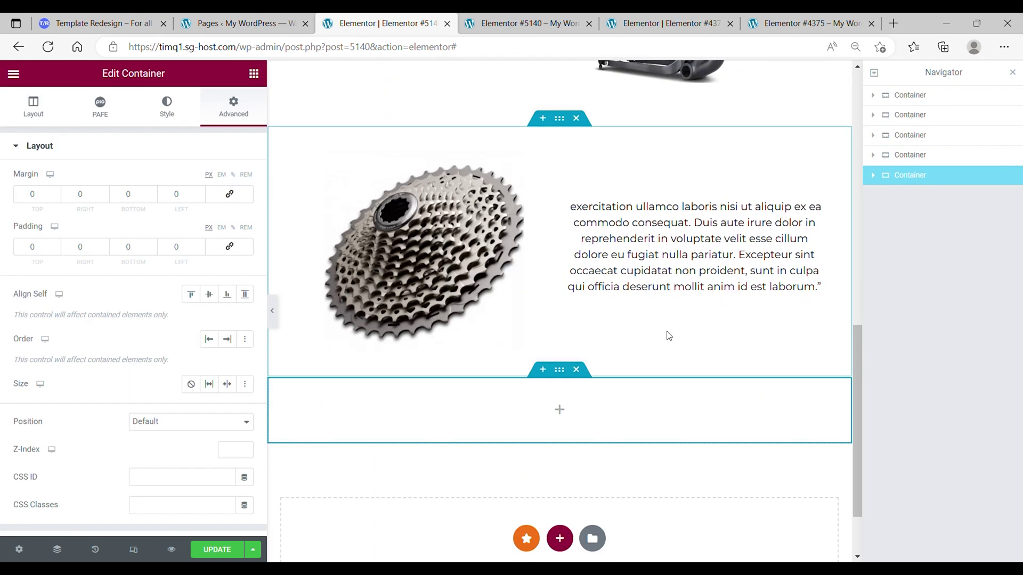
pyautogui.rightClick(570, 347)
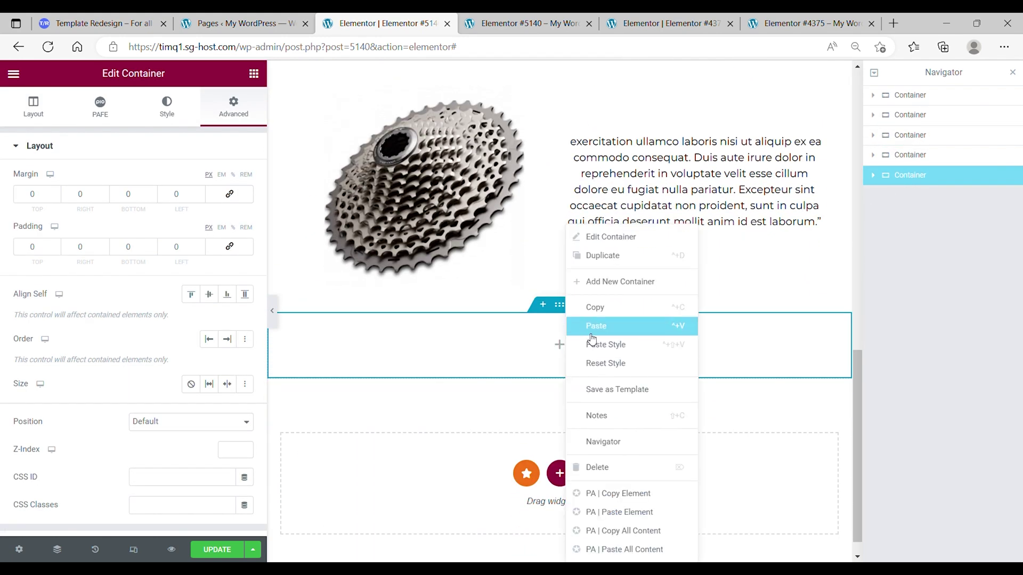
pyautogui.click(627, 326)
pyautogui.click(905, 95)
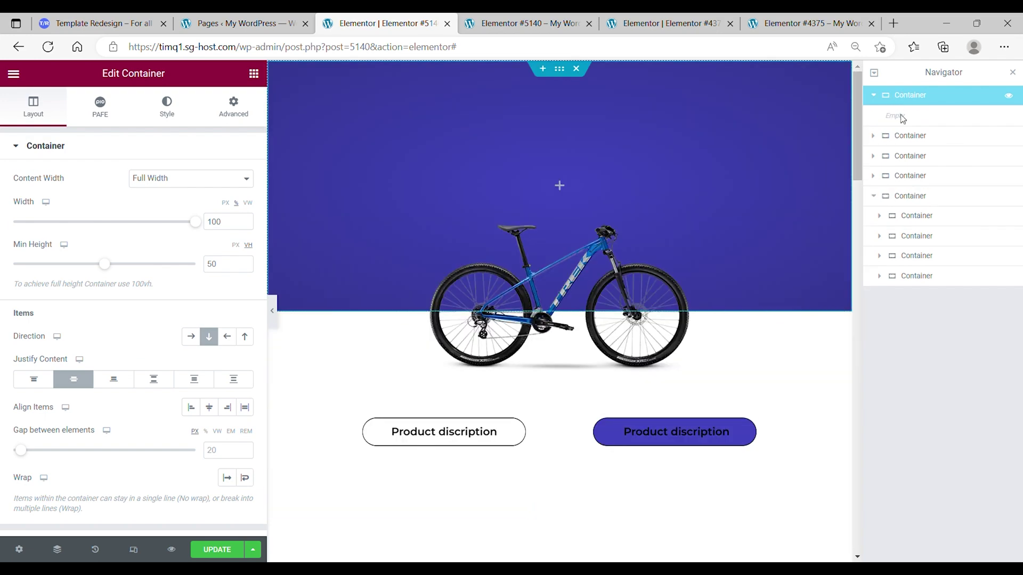
pyautogui.moveTo(902, 118); pyautogui.dragTo(907, 187)
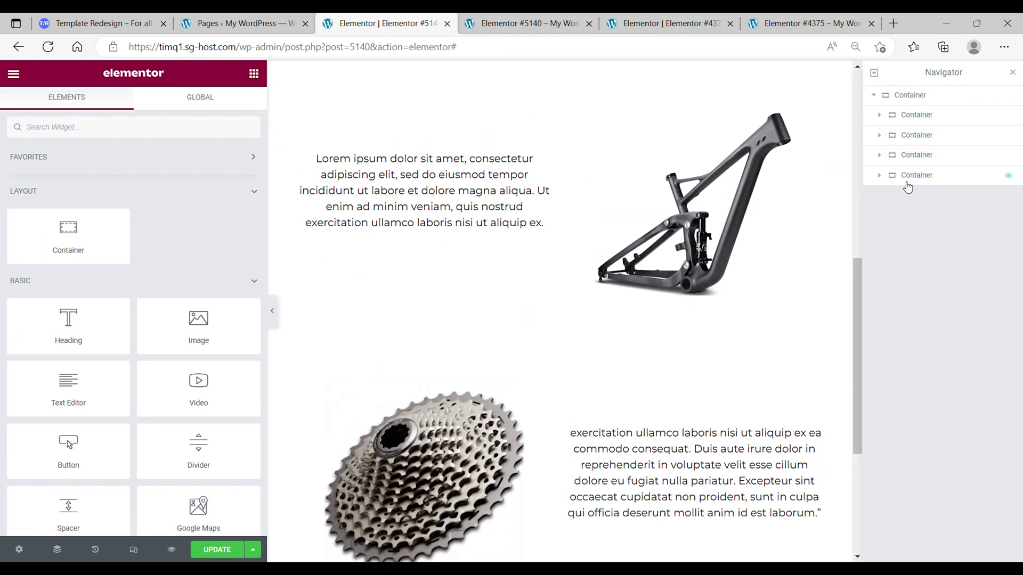
# Step: Duplicate the wrapper container twice to get three stacked copies
pyautogui.click(876, 97)
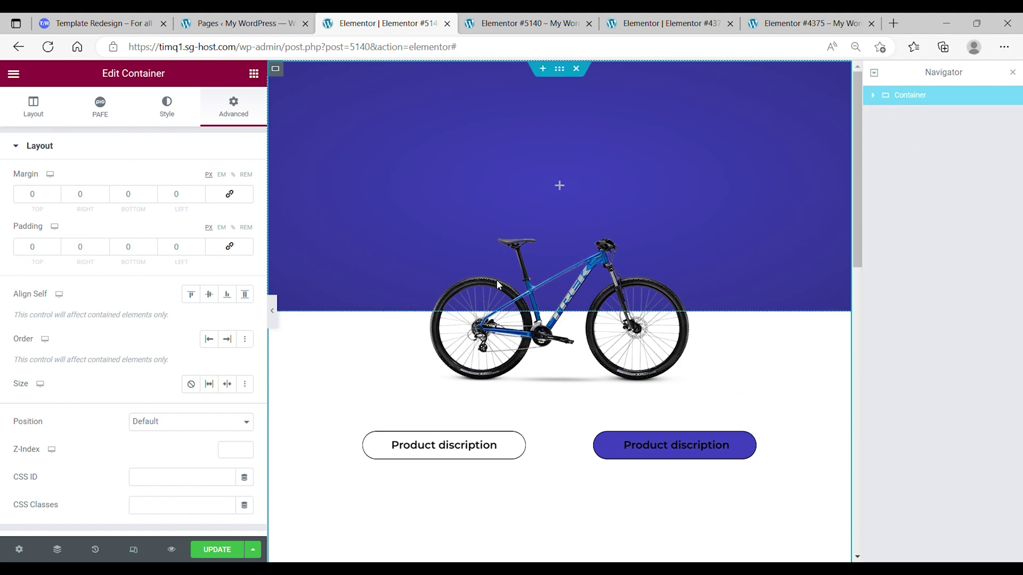
pyautogui.scroll(-10, 607, 257)
pyautogui.scroll(10, 607, 258)
pyautogui.rightClick(913, 101)
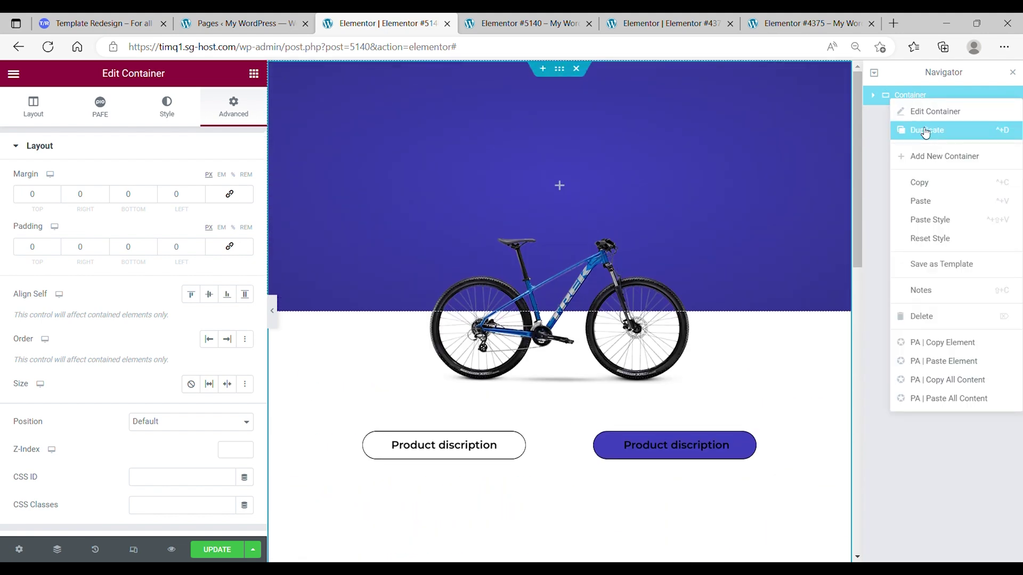
pyautogui.click(926, 133)
pyautogui.rightClick(912, 116)
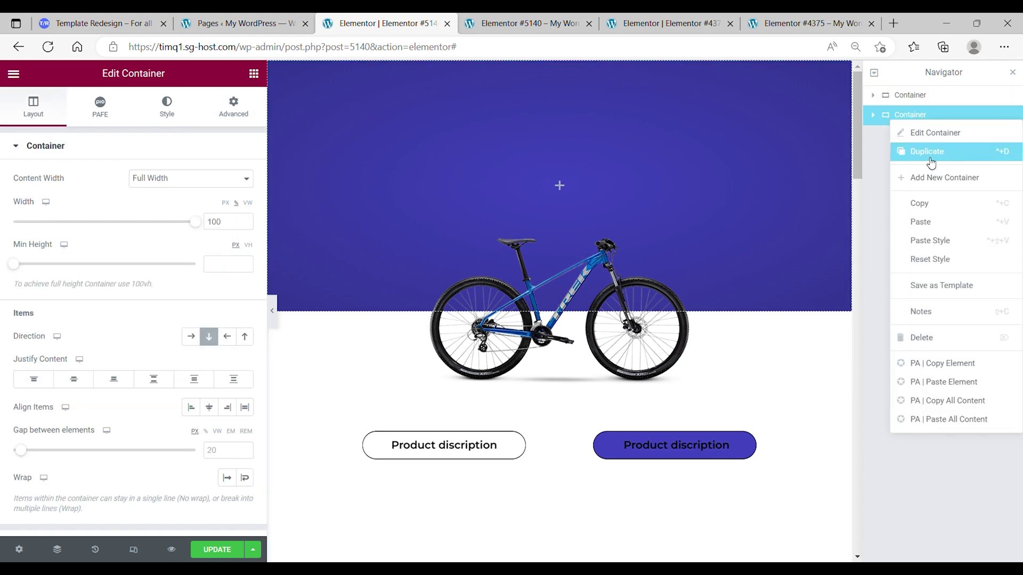
pyautogui.click(930, 160)
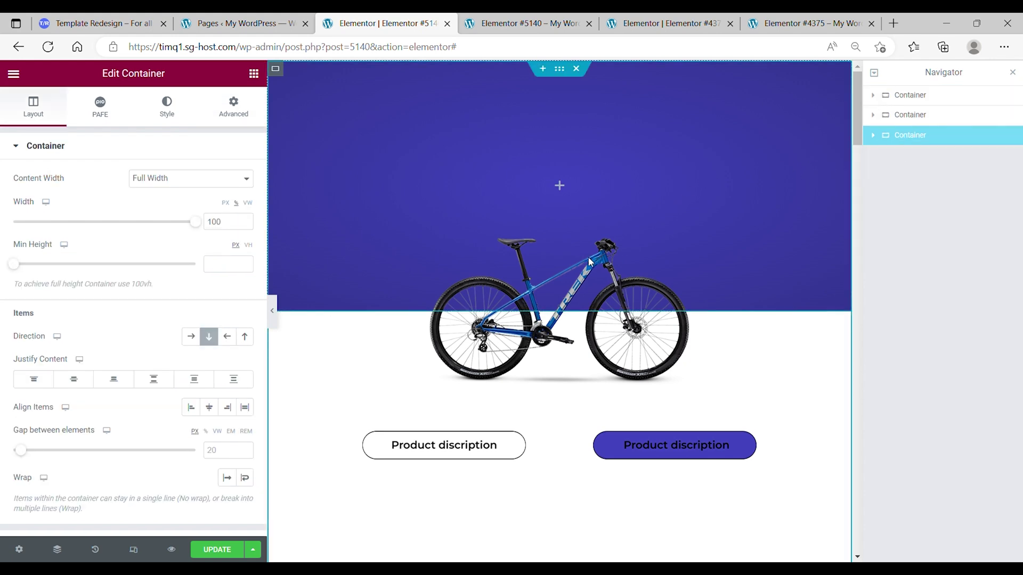
pyautogui.scroll(-8, 591, 262)
pyautogui.hotkey('ctrl', 'Tab')
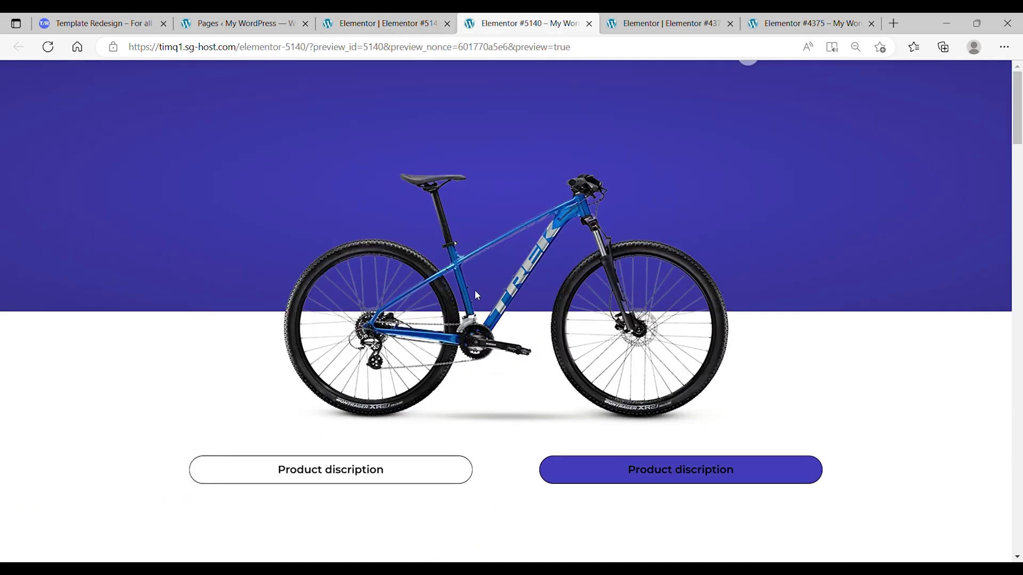
# Step: Scroll through the live preview to view the blue, yellow and black variant sections
pyautogui.scroll(-20, 479, 270)
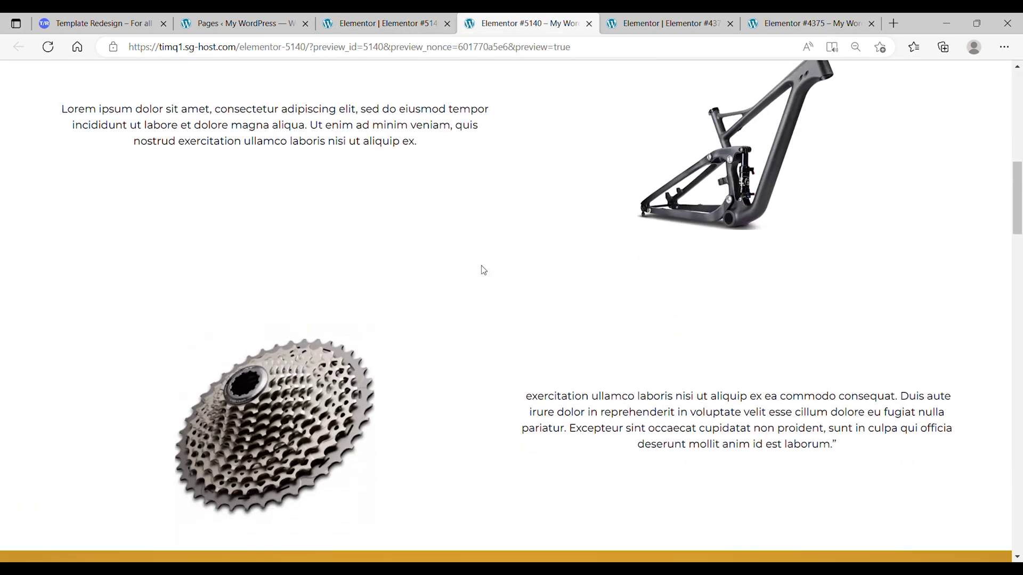
pyautogui.scroll(-10, 481, 266)
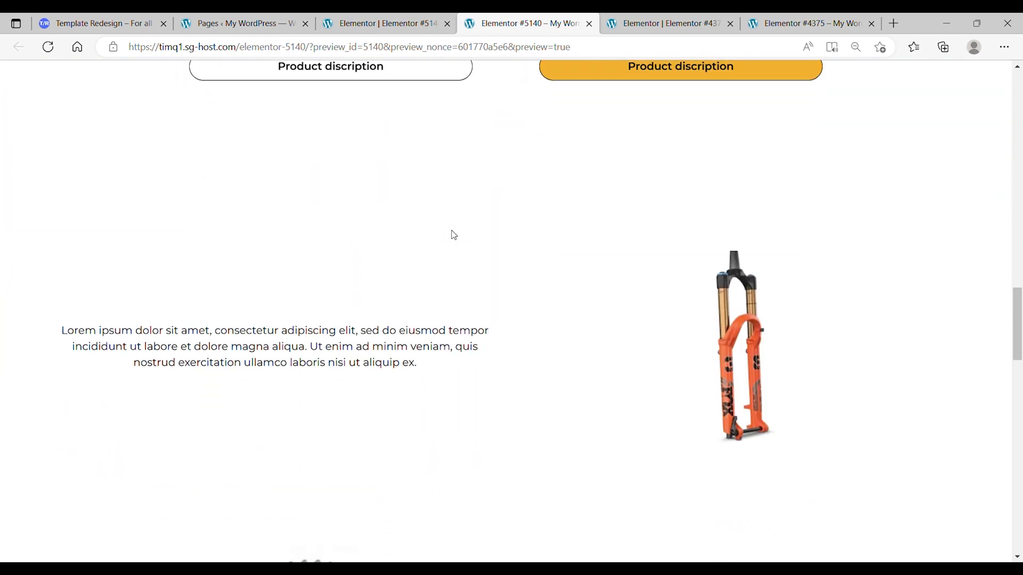
pyautogui.scroll(-15, 454, 235)
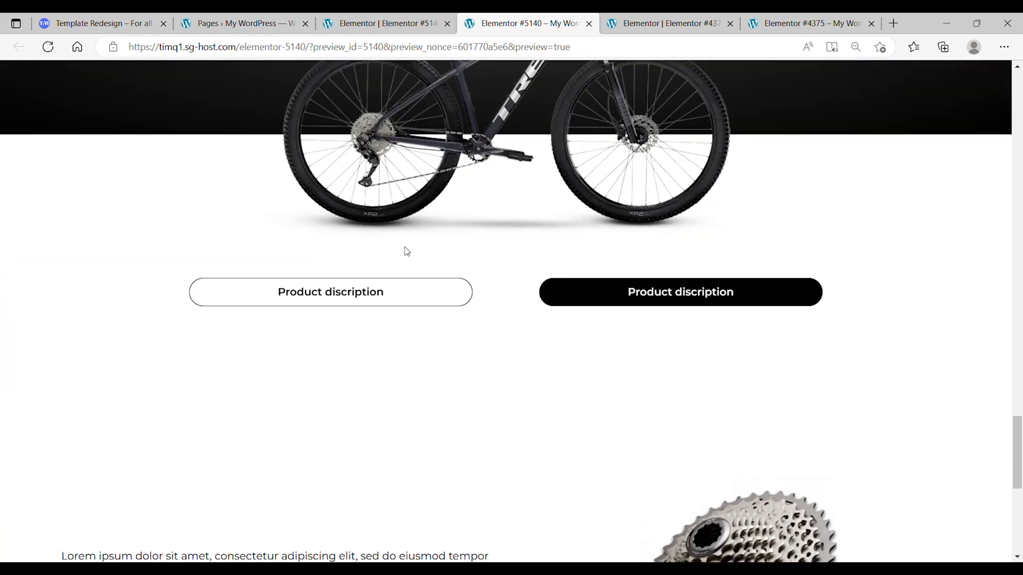
pyautogui.scroll(8, 407, 251)
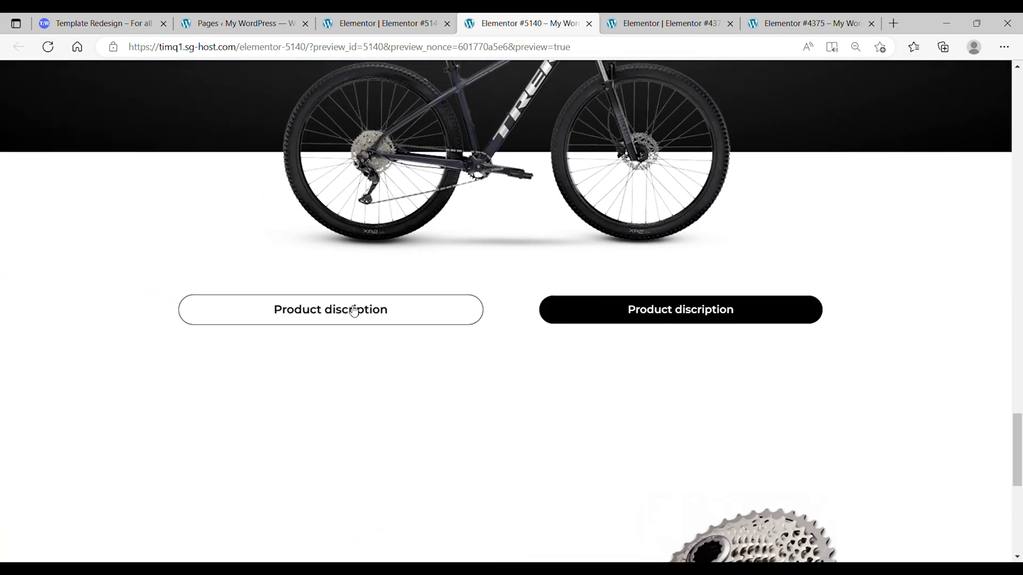
# Step: Link the yellow variant's left button to #section2 and give the fork text container CSS ID section2
pyautogui.click(380, 23)
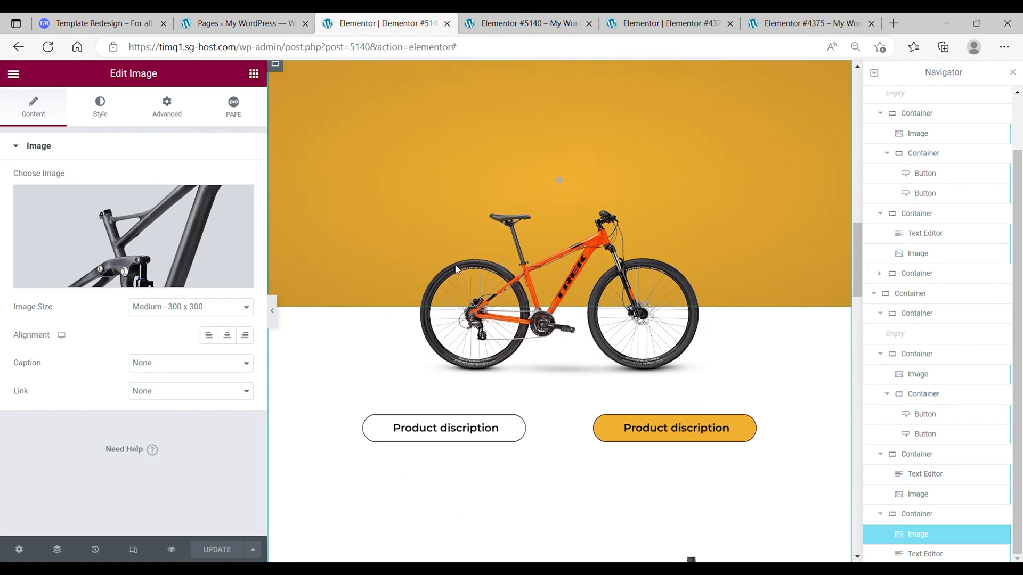
pyautogui.click(444, 432)
pyautogui.click(106, 247)
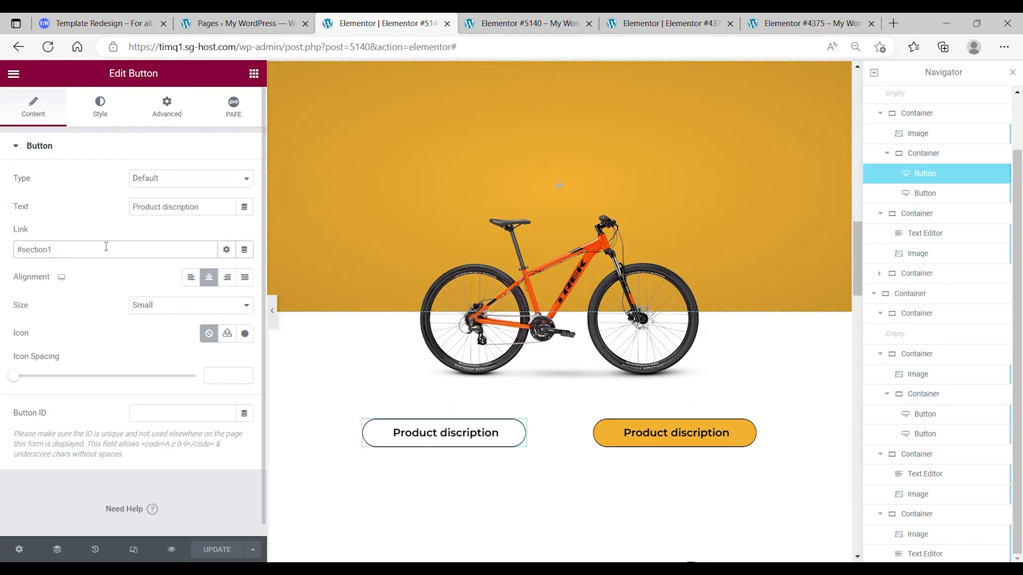
pyautogui.press('BackSpace')
pyautogui.write('2')
pyautogui.scroll(-10, 387, 270)
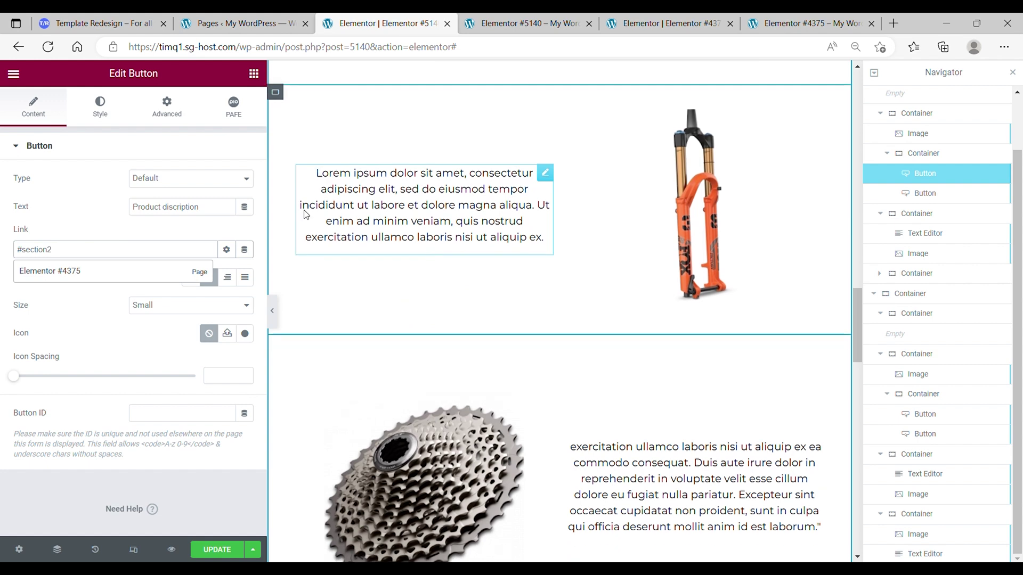
pyautogui.click(294, 113)
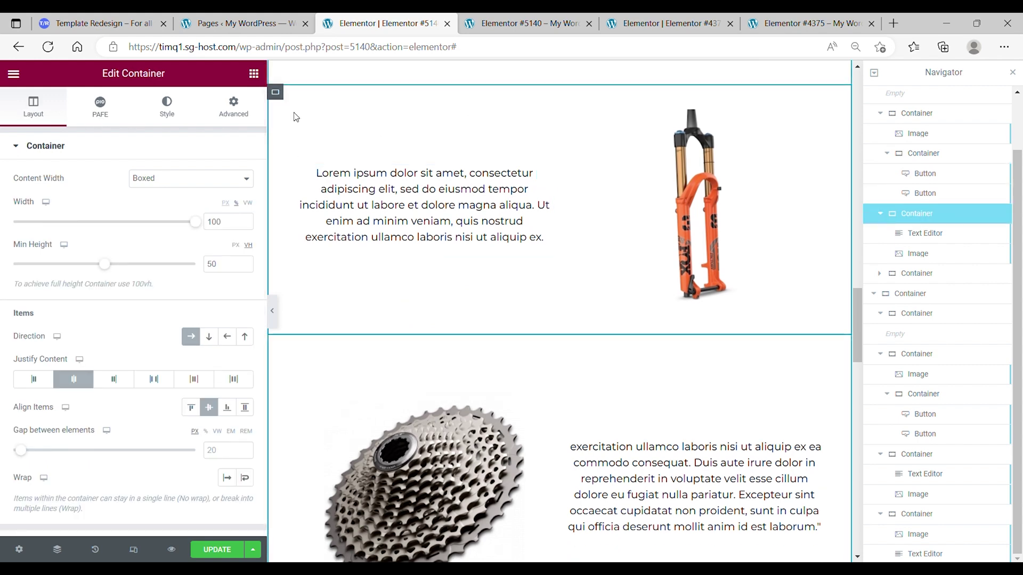
pyautogui.click(234, 106)
pyautogui.scroll(-3, 147, 421)
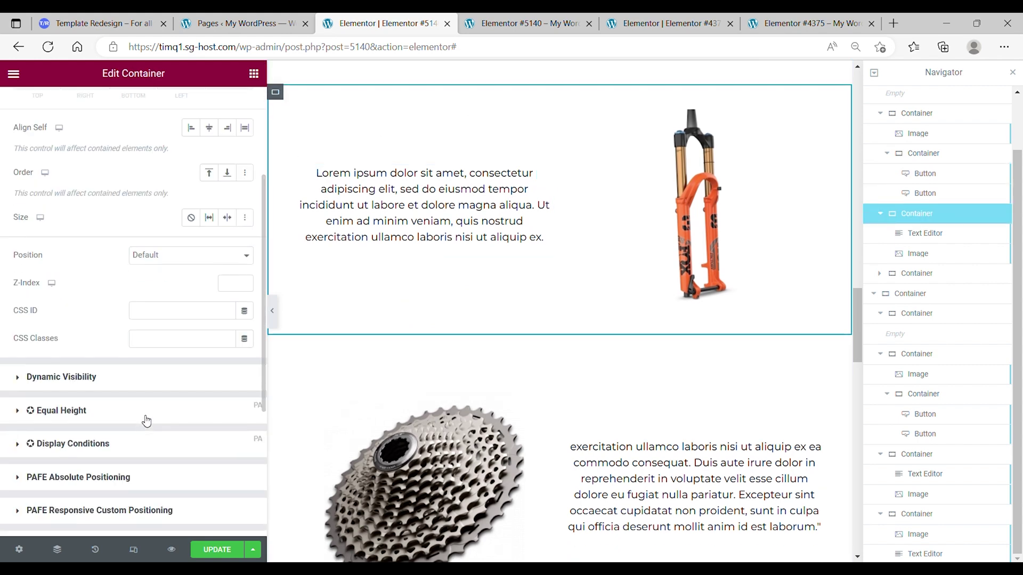
pyautogui.click(149, 319)
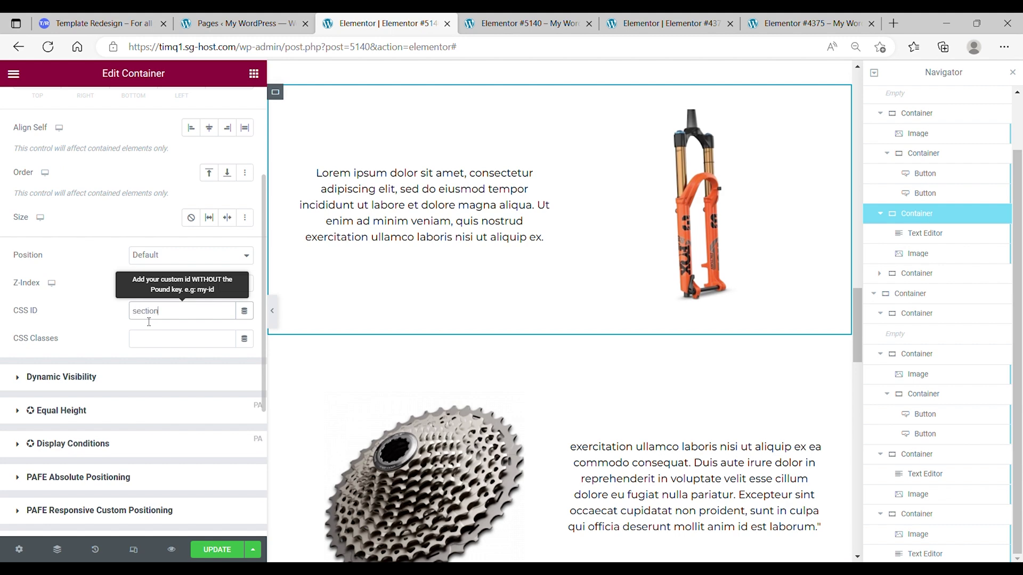
# Step: Link the black variant's left button to #section3, set the cassette container's CSS ID to section3, and save
pyautogui.scroll(-10, 438, 341)
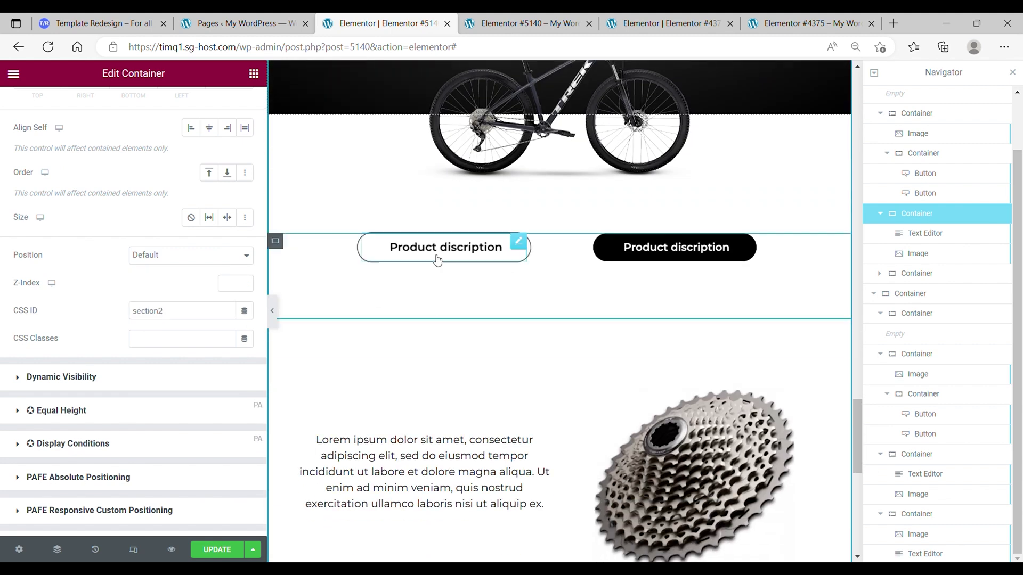
pyautogui.click(438, 258)
pyautogui.click(71, 255)
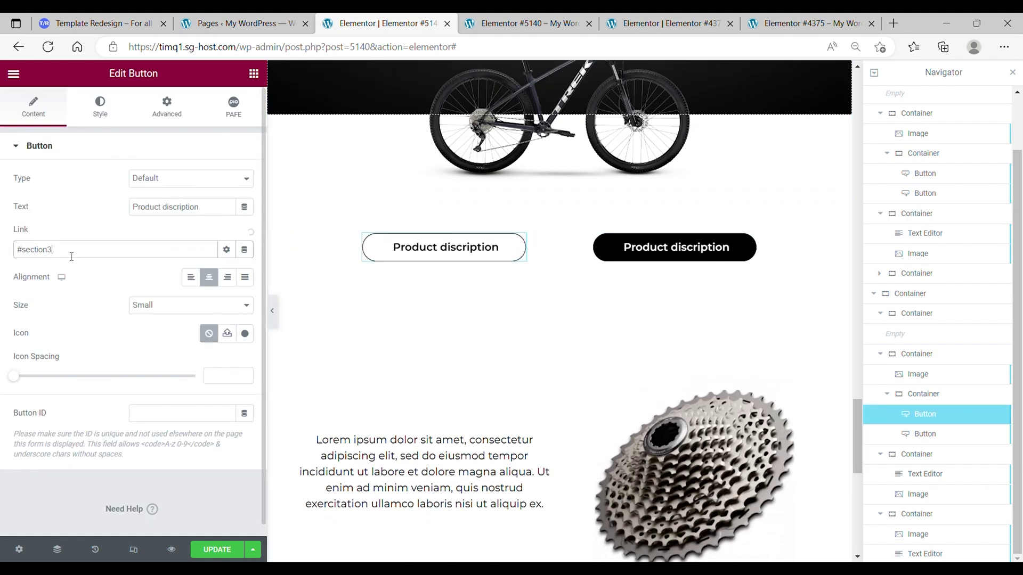
pyautogui.scroll(-3, 288, 298)
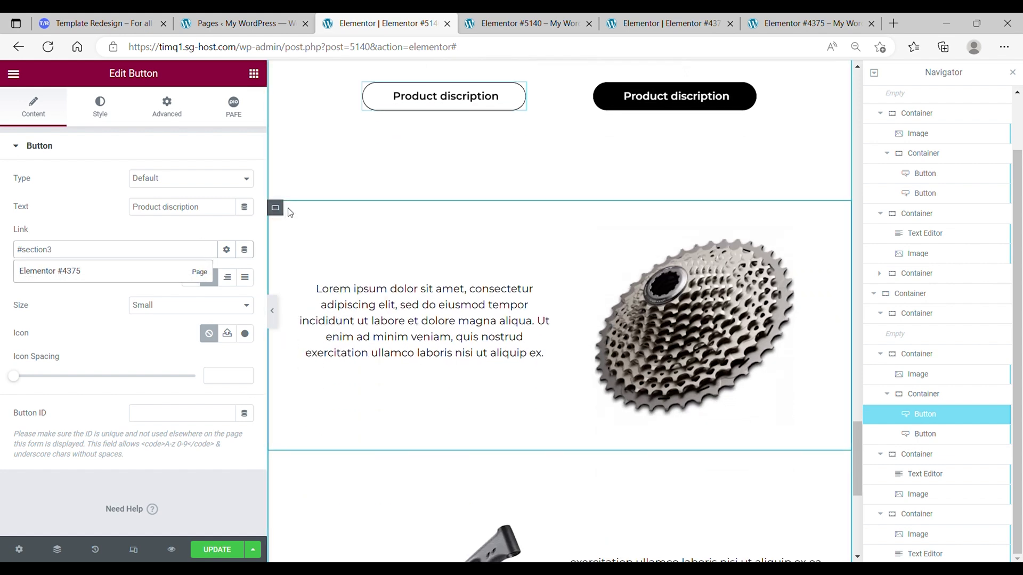
pyautogui.click(275, 208)
pyautogui.click(233, 105)
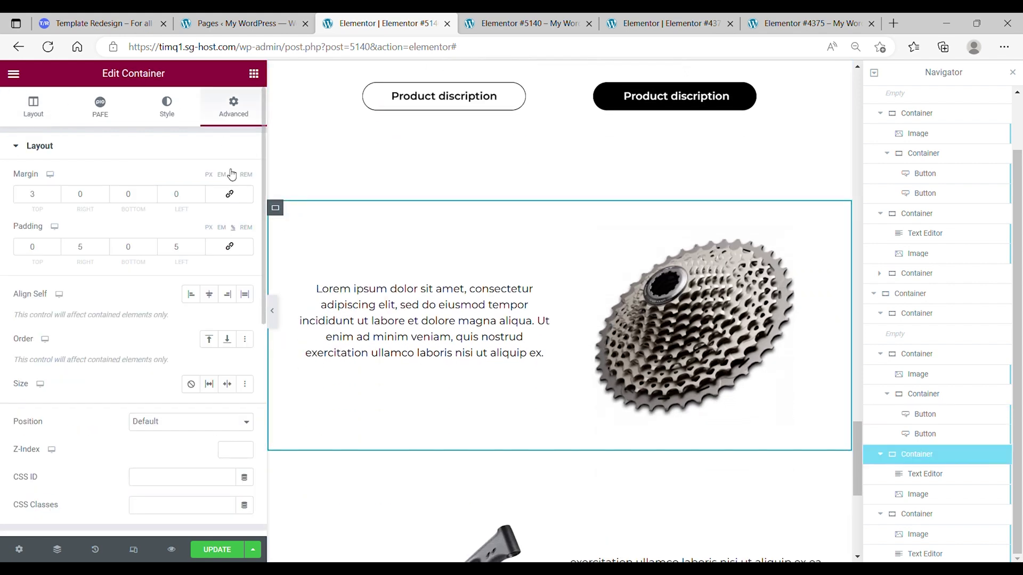
pyautogui.scroll(-2, 162, 373)
pyautogui.click(162, 393)
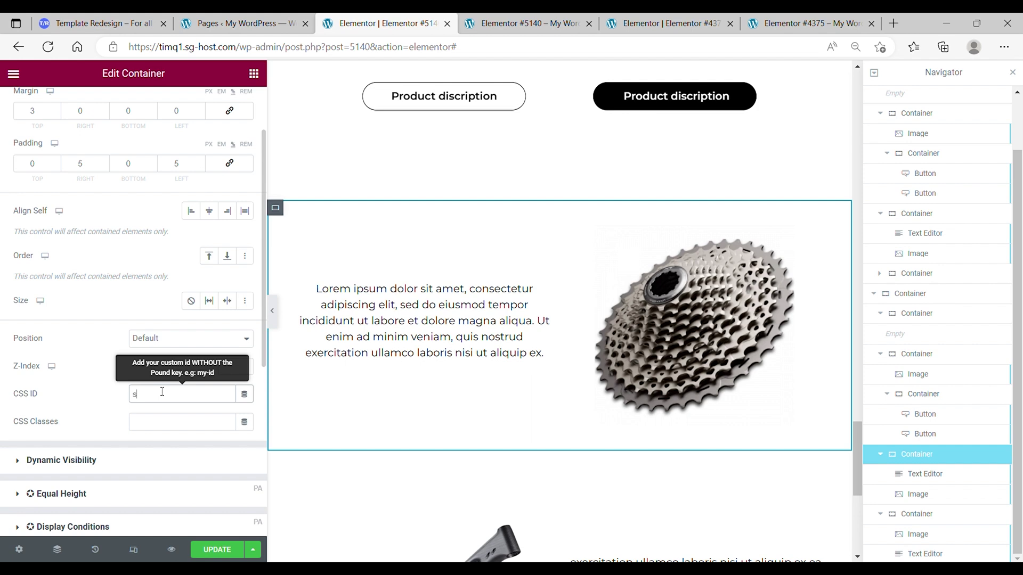
pyautogui.write('section3')
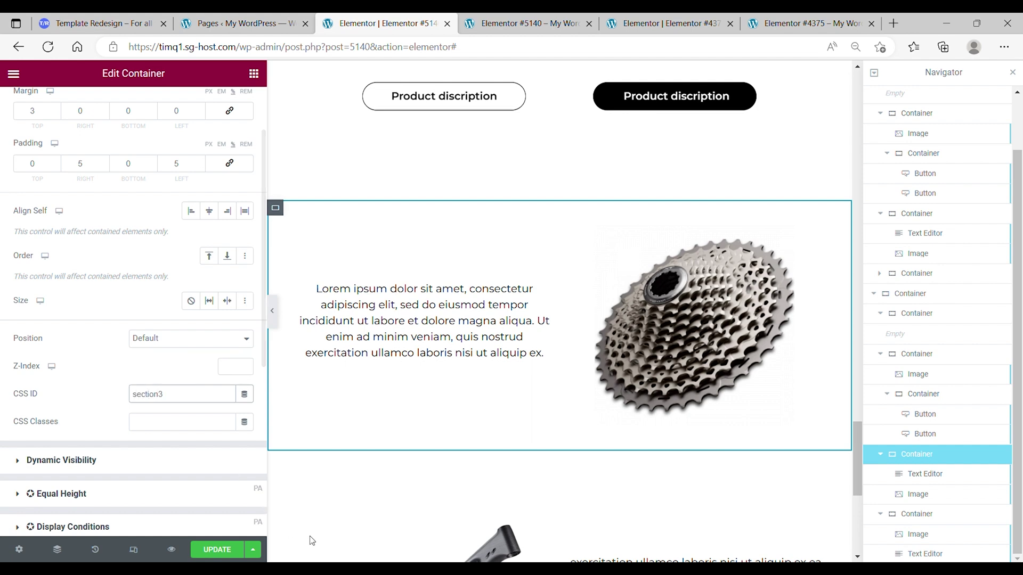
pyautogui.click(234, 550)
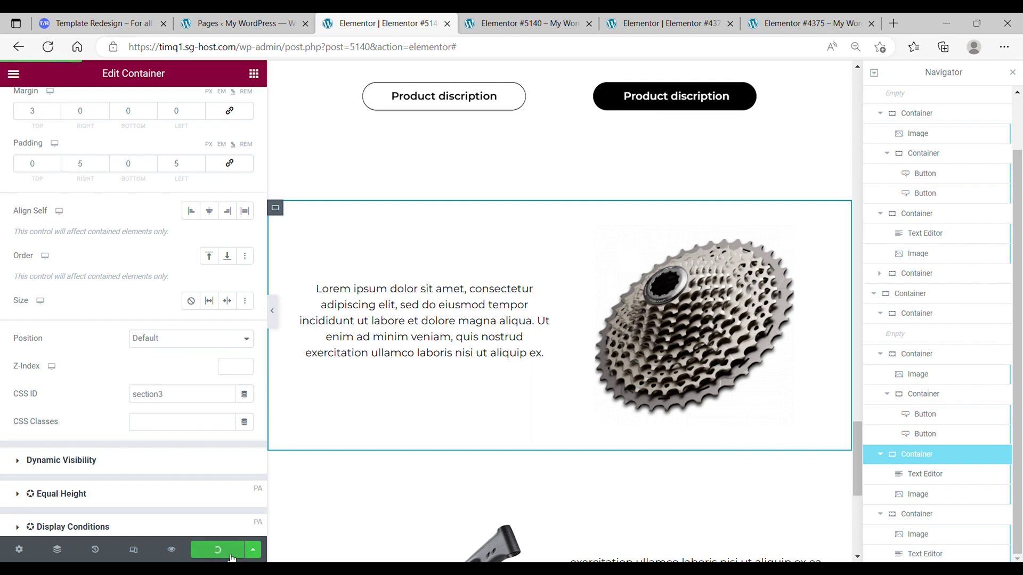
# Step: Test that the left buttons jump to section3, section2 and section1
pyautogui.click(424, 103)
pyautogui.scroll(10, 479, 213)
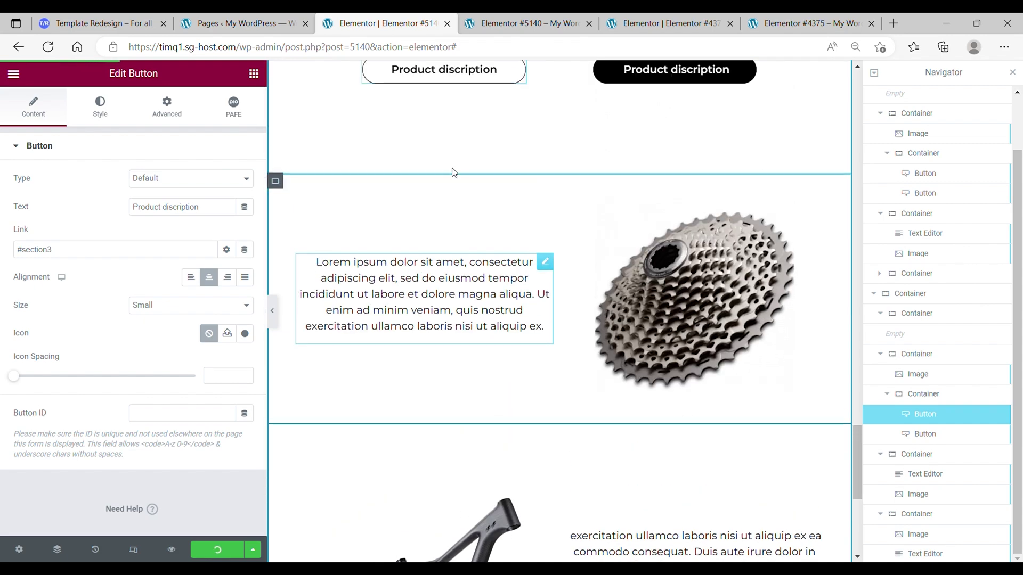
pyautogui.click(426, 293)
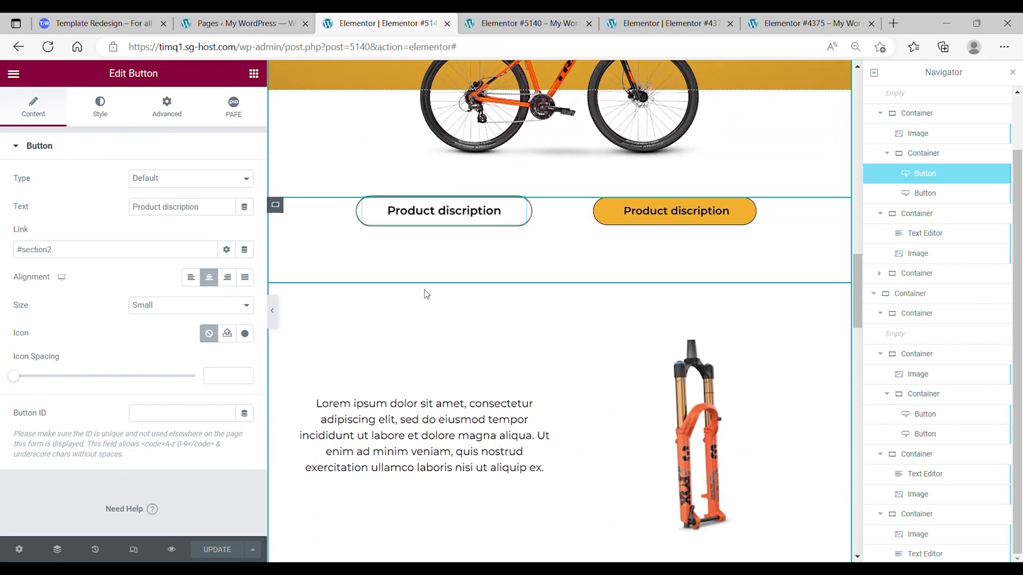
pyautogui.scroll(10, 481, 231)
pyautogui.scroll(-5, 482, 231)
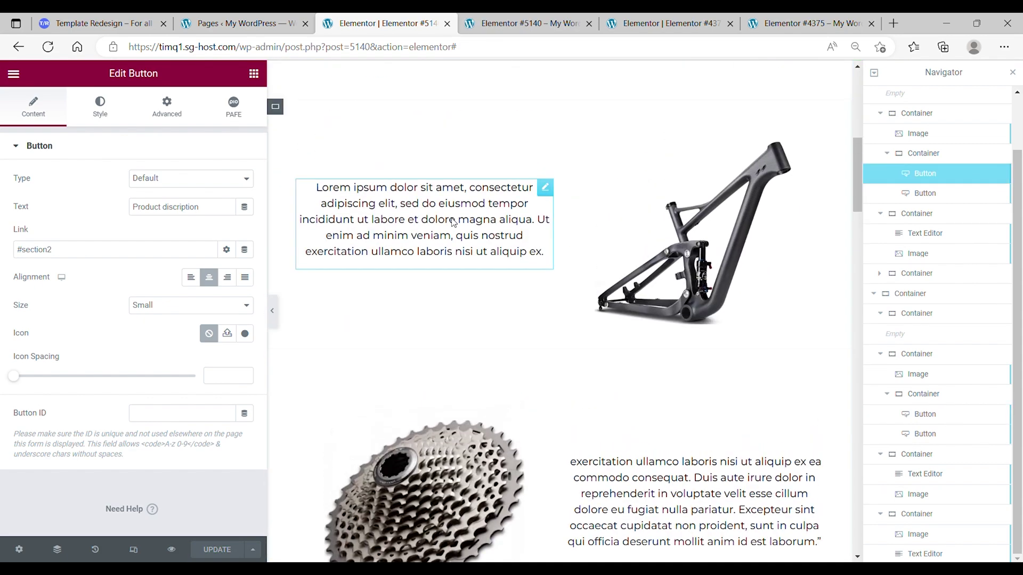
pyautogui.scroll(1, 487, 160)
pyautogui.click(486, 155)
pyautogui.scroll(10, 487, 158)
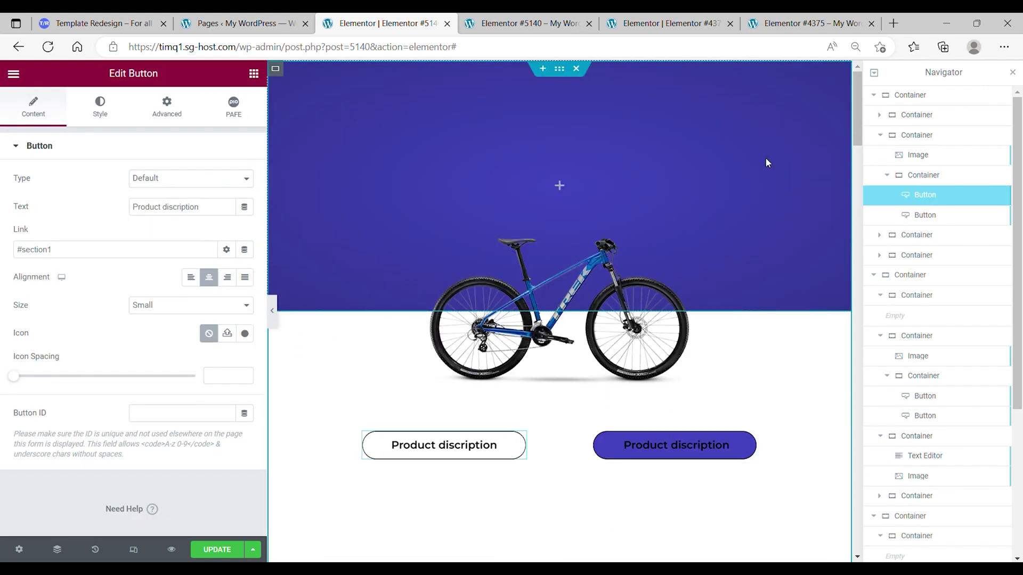
# Step: Collapse the existing containers in the structure tree and add a single-column container at the page bottom
pyautogui.click(874, 96)
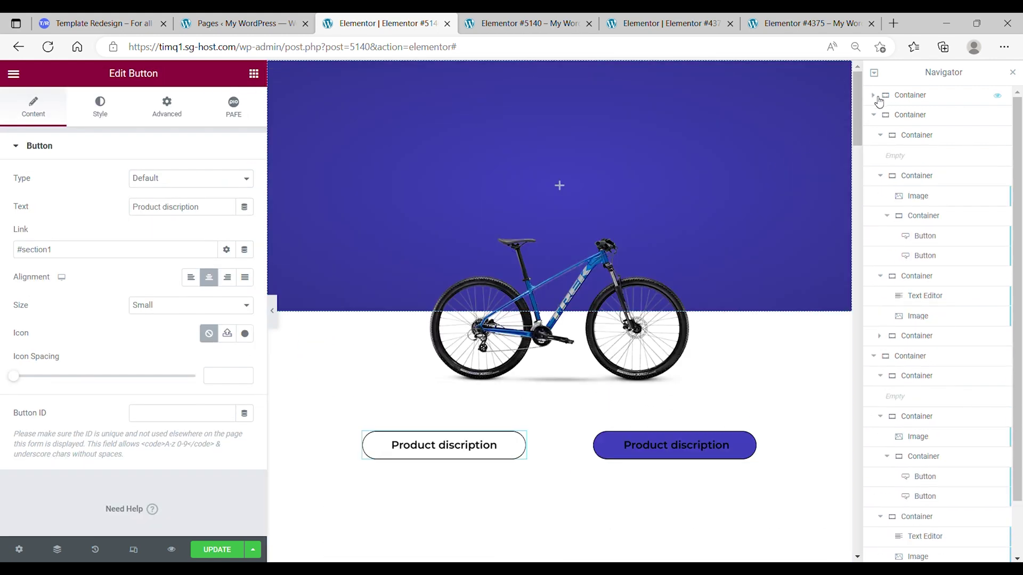
pyautogui.click(874, 115)
pyautogui.click(876, 136)
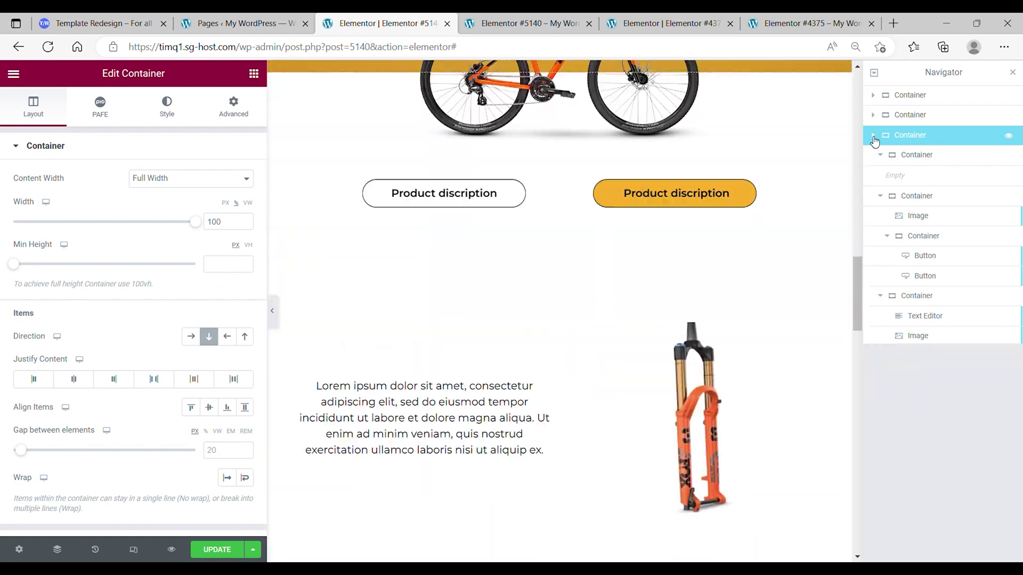
pyautogui.click(873, 136)
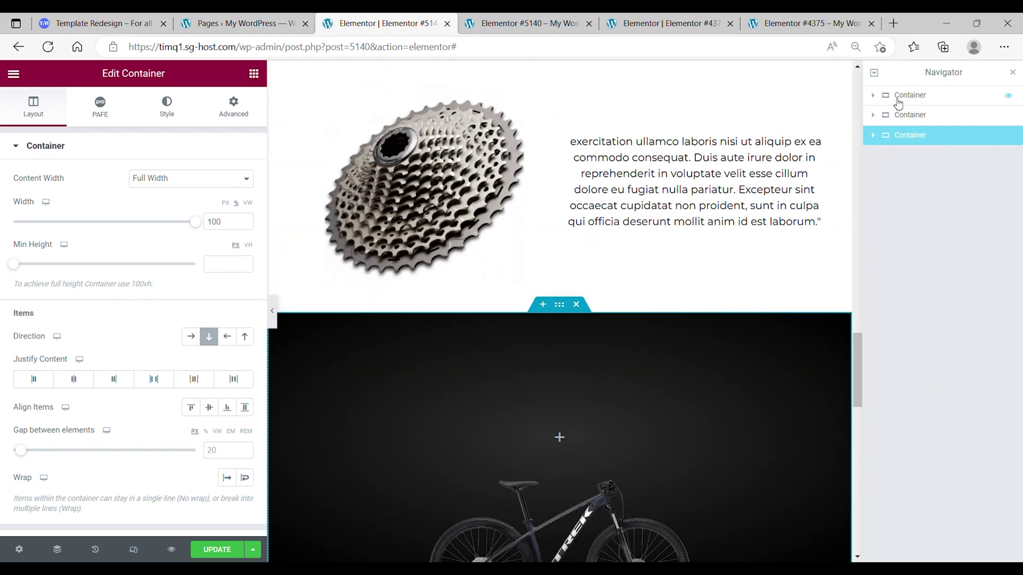
pyautogui.scroll(-10, 474, 434)
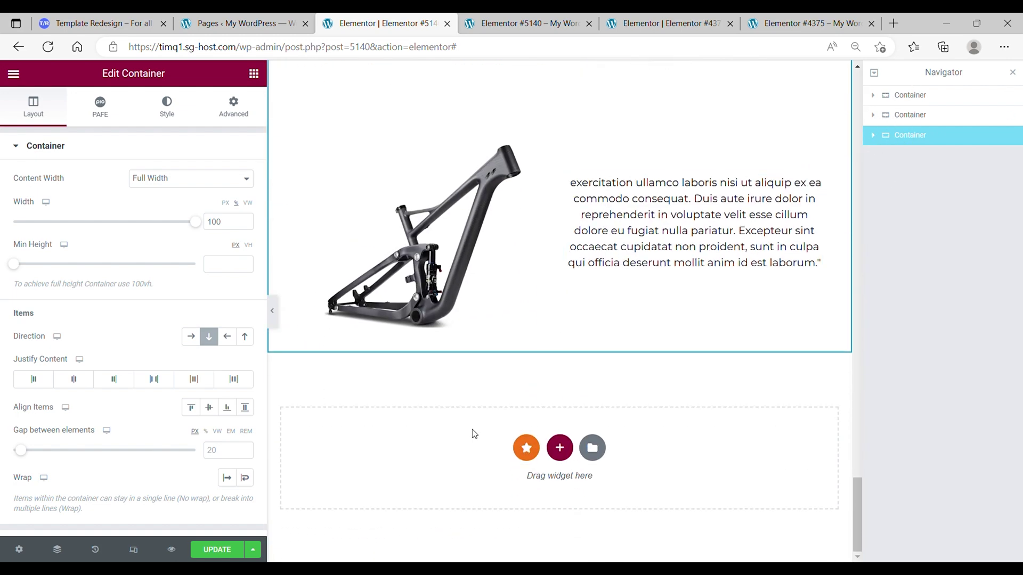
pyautogui.click(560, 448)
pyautogui.scroll(-1, 436, 405)
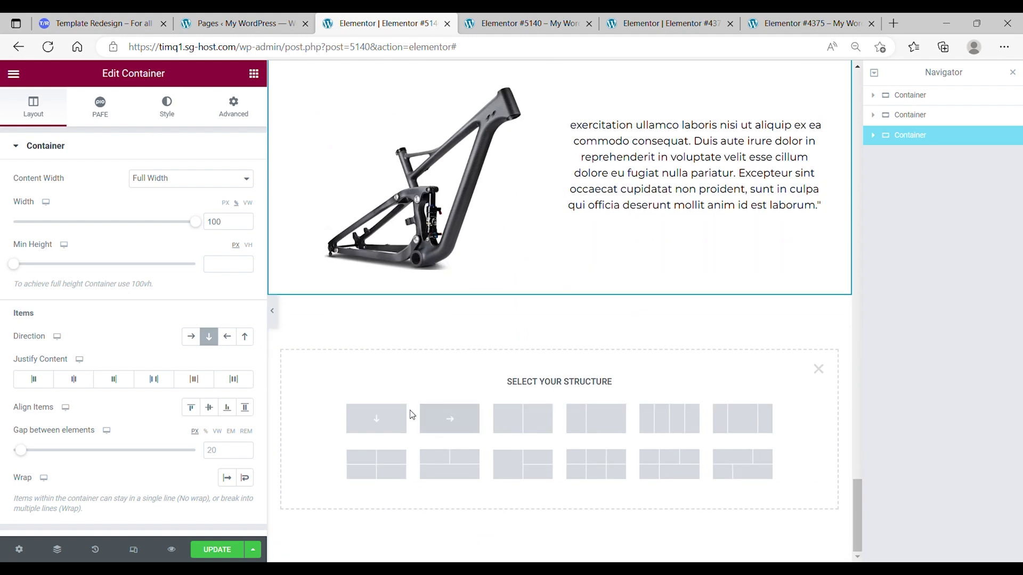
pyautogui.click(377, 418)
# Step: Drop a Mega Slider in and turn off Hover Pause, mouse/touch drag and arrows, with Fade In Out
pyautogui.click(254, 73)
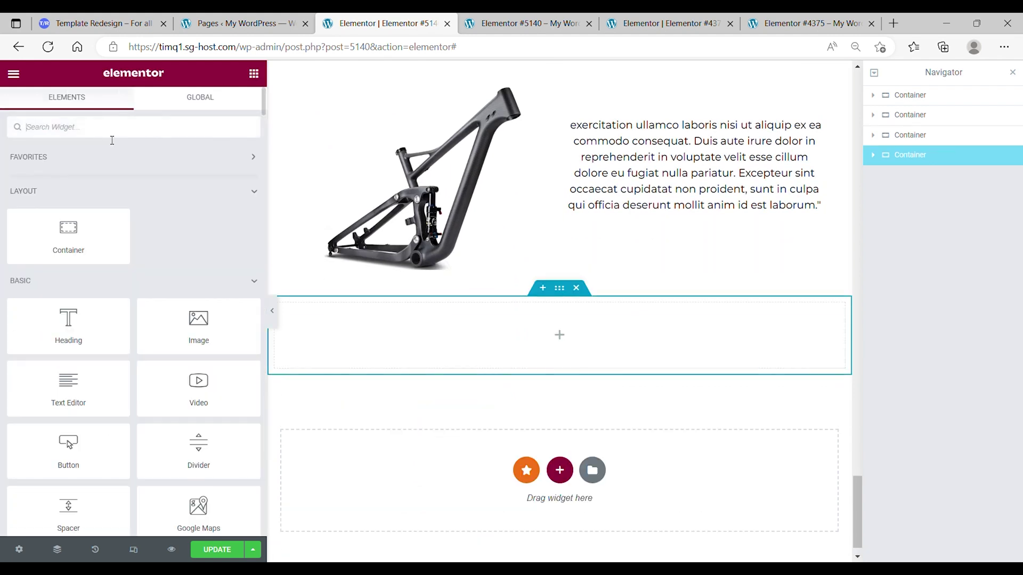
pyautogui.write('mega')
pyautogui.moveTo(69, 171); pyautogui.dragTo(381, 318)
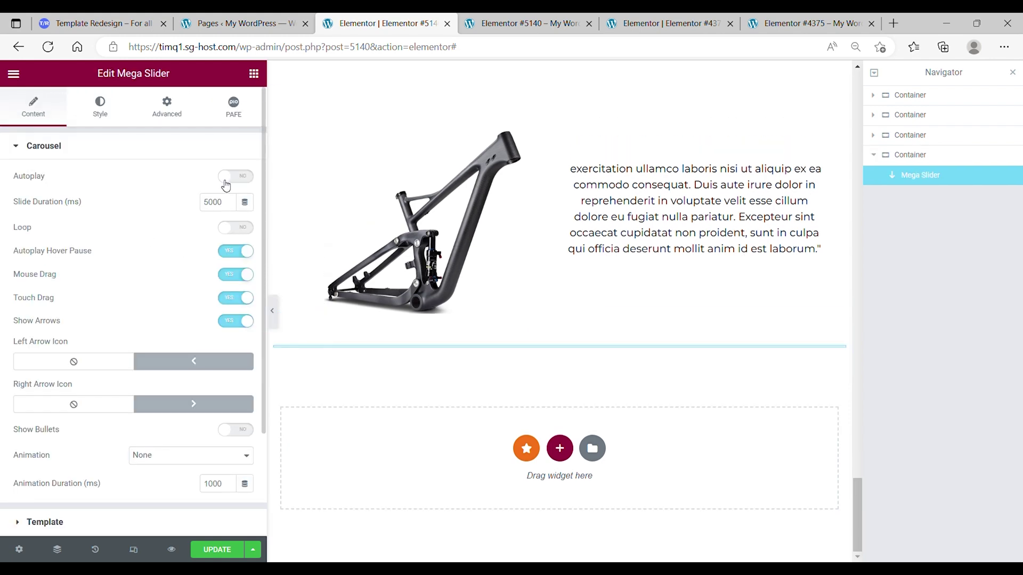
pyautogui.click(238, 255)
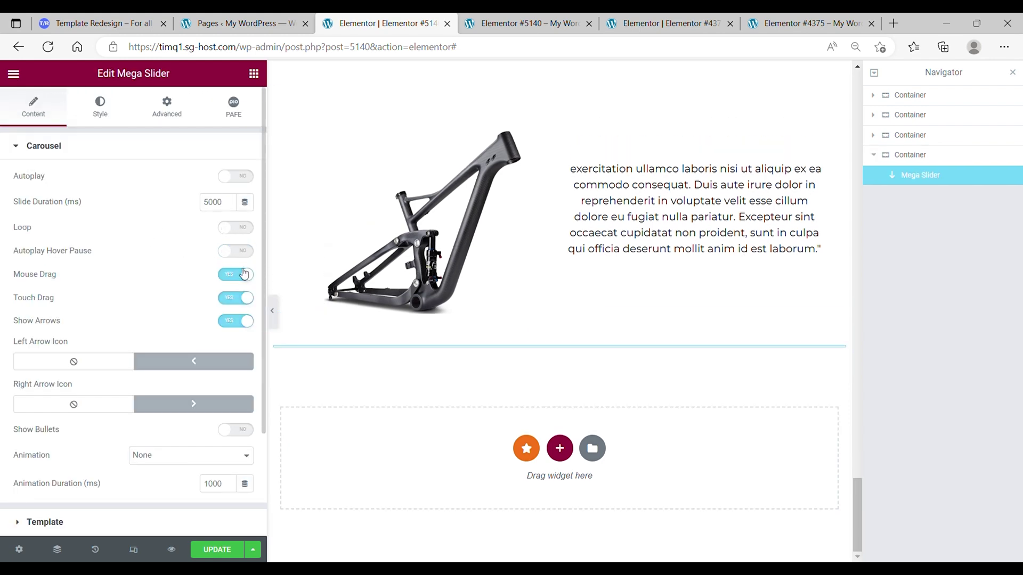
pyautogui.click(242, 276)
pyautogui.click(246, 302)
pyautogui.click(239, 323)
pyautogui.scroll(-1, 219, 330)
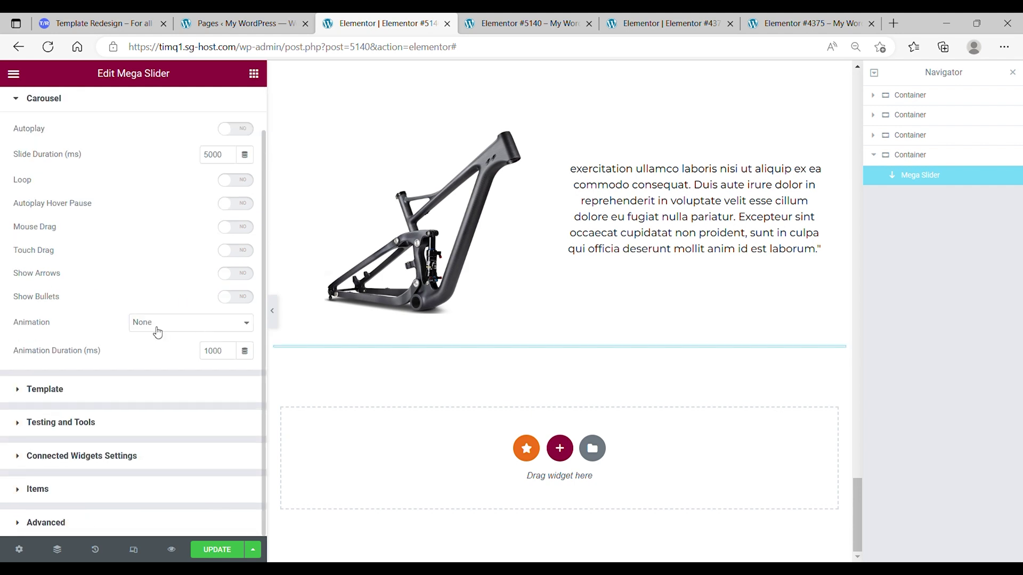
pyautogui.click(156, 352)
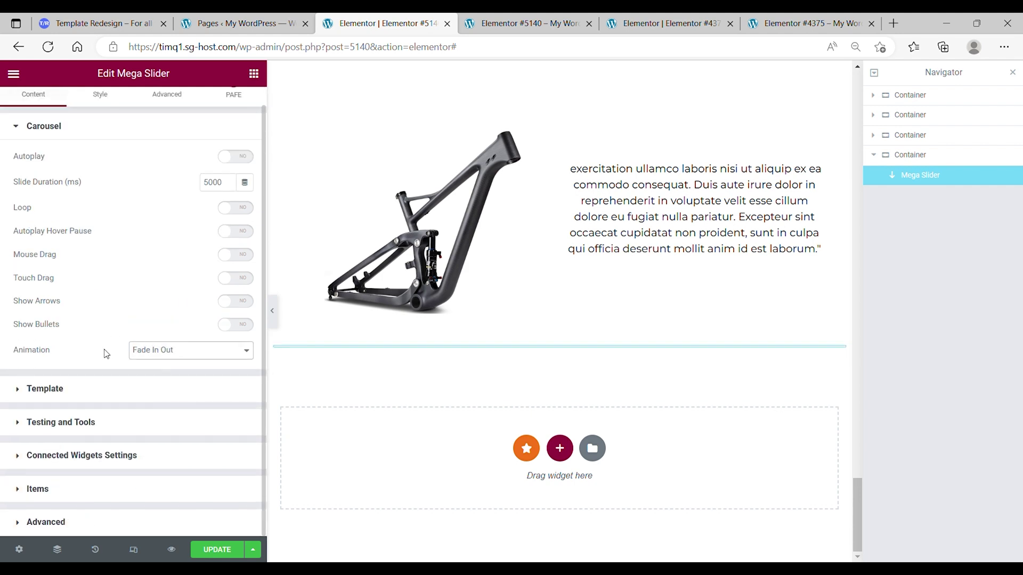
# Step: Enable Remote Connection and Sync for the slider and add its first item
pyautogui.click(86, 394)
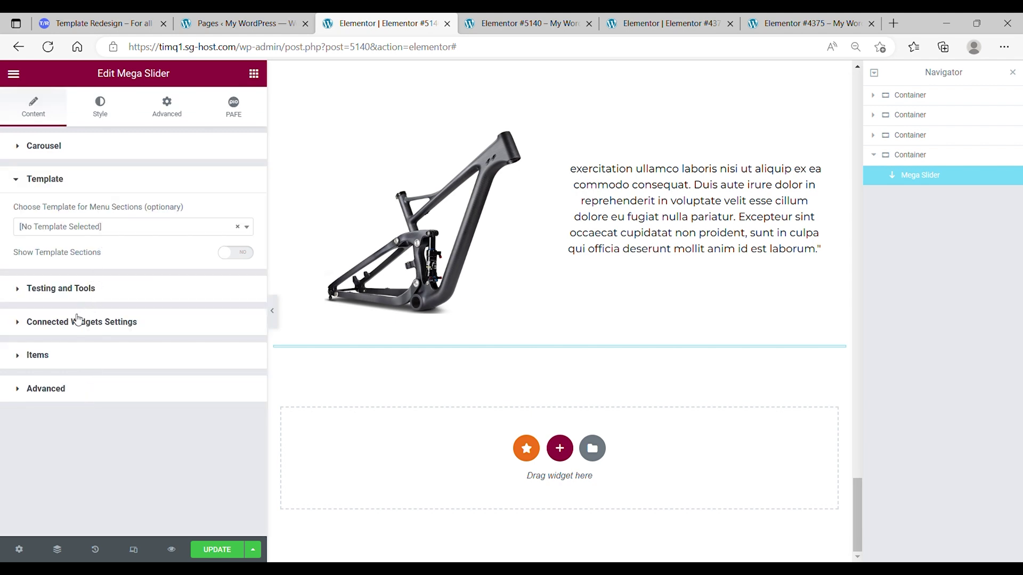
pyautogui.click(86, 323)
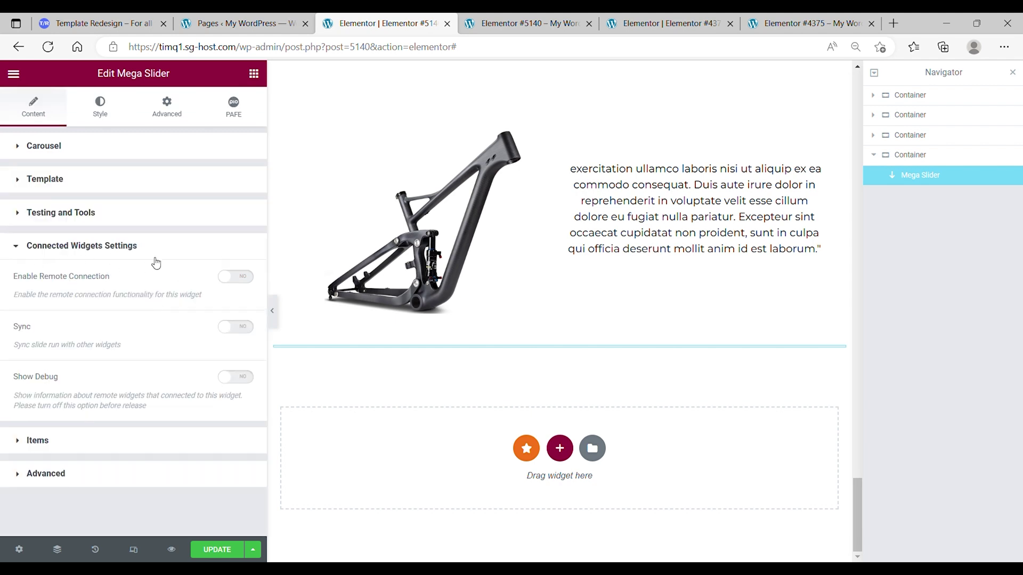
pyautogui.click(232, 280)
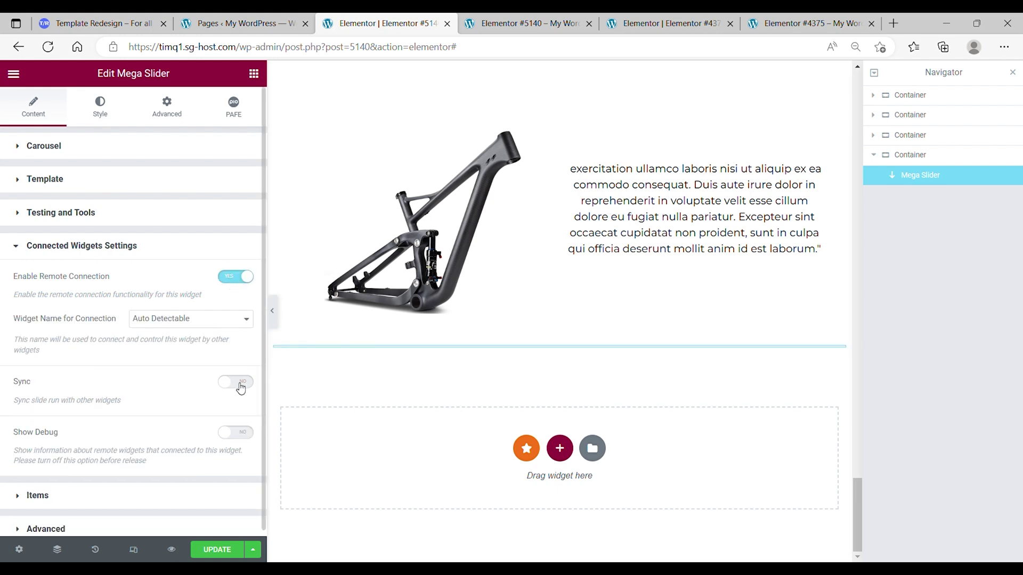
pyautogui.click(240, 383)
pyautogui.scroll(-1, 115, 391)
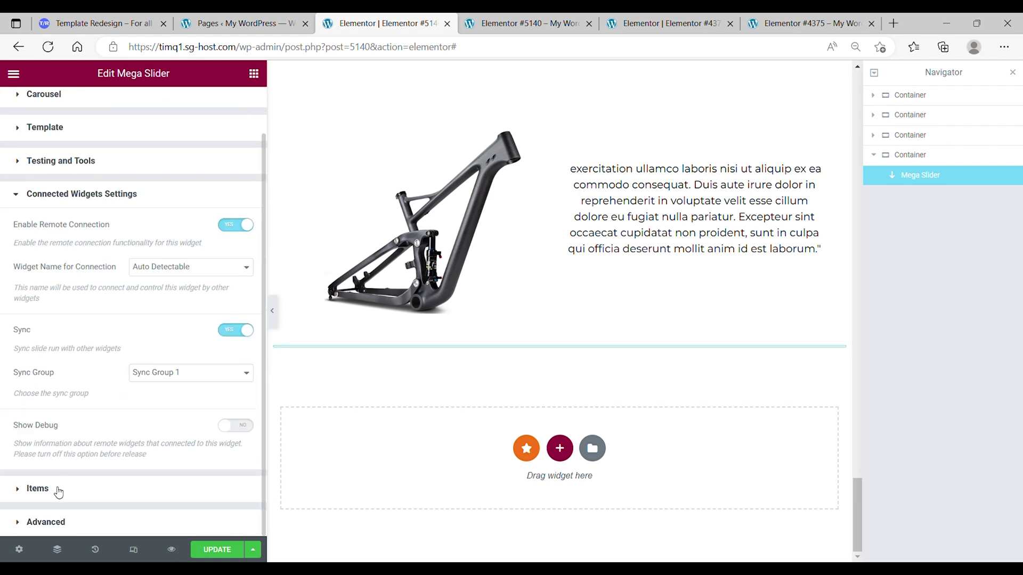
pyautogui.click(57, 490)
pyautogui.click(113, 326)
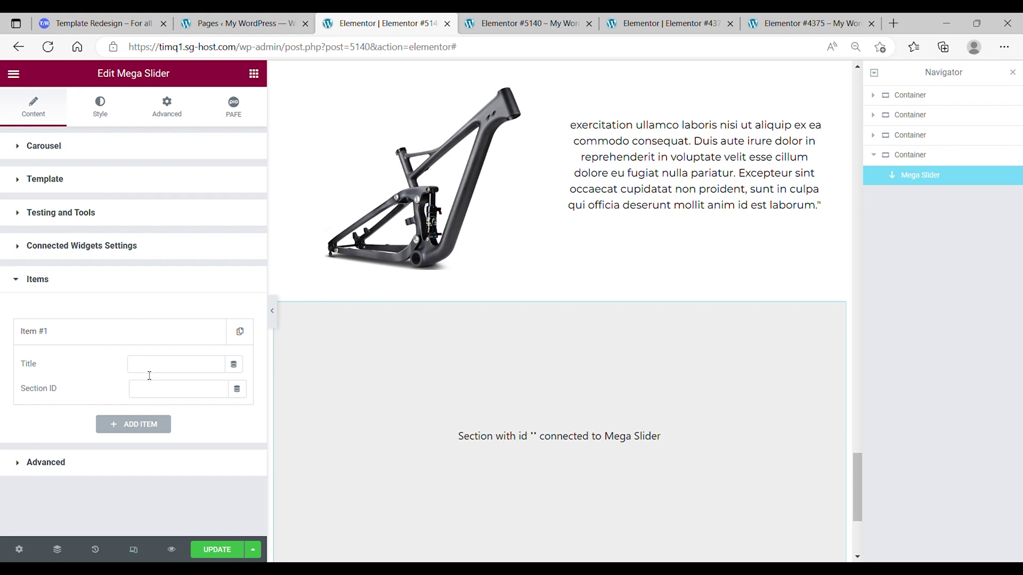
# Step: Title the first two slider items 'one' and 'two' with matching section IDs
pyautogui.click(150, 372)
pyautogui.write('one')
pyautogui.press('Tab')
pyautogui.write('one')
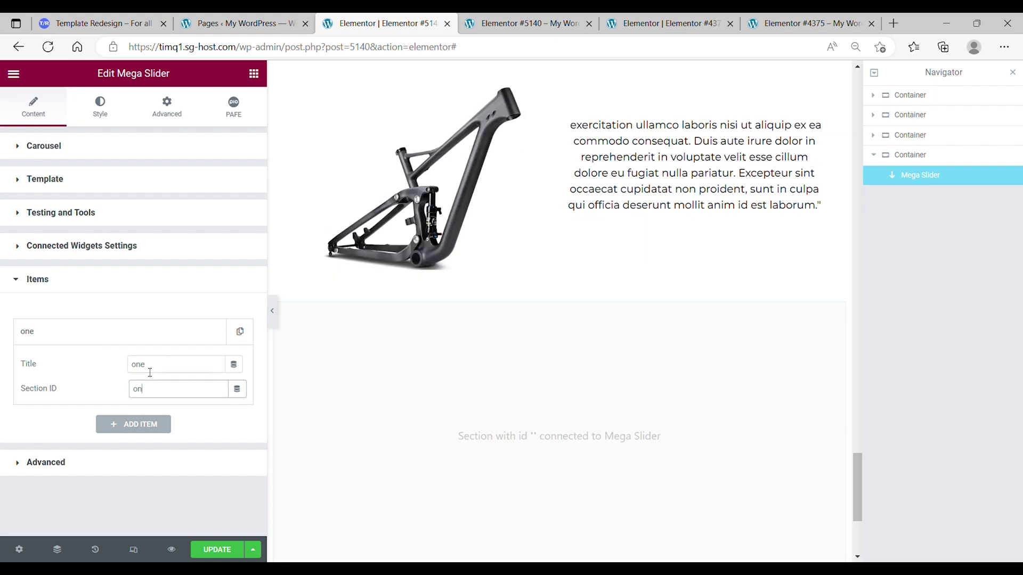
pyautogui.click(123, 424)
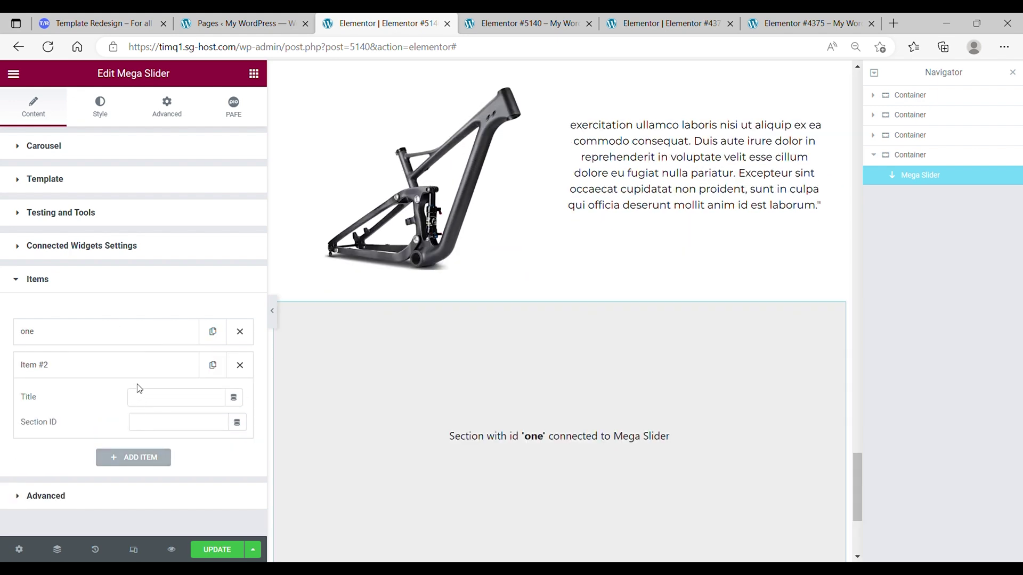
pyautogui.write('two')
pyautogui.click(152, 423)
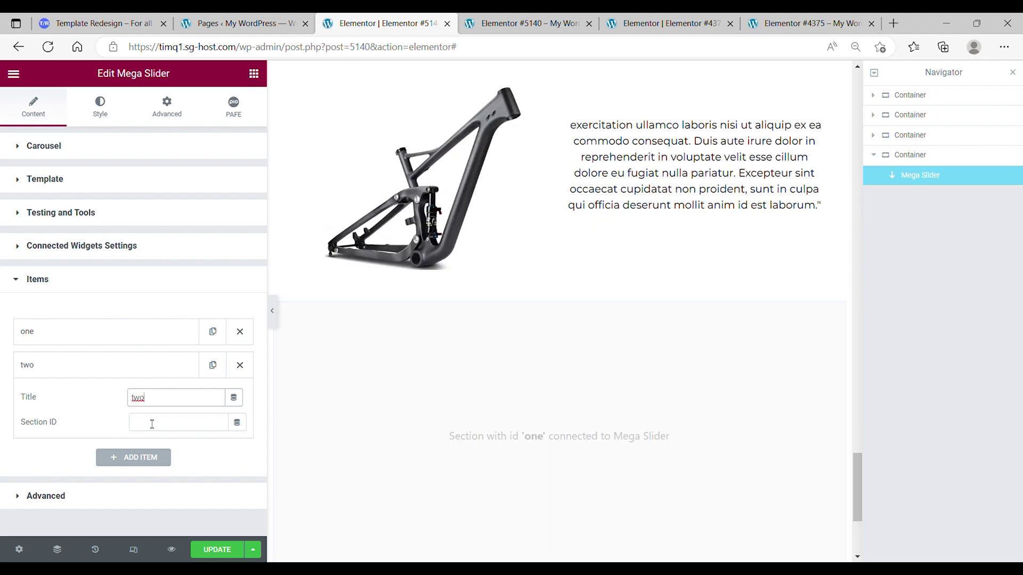
pyautogui.write('two')
# Step: Add a third item titled 'three' with section ID 'three'
pyautogui.click(133, 457)
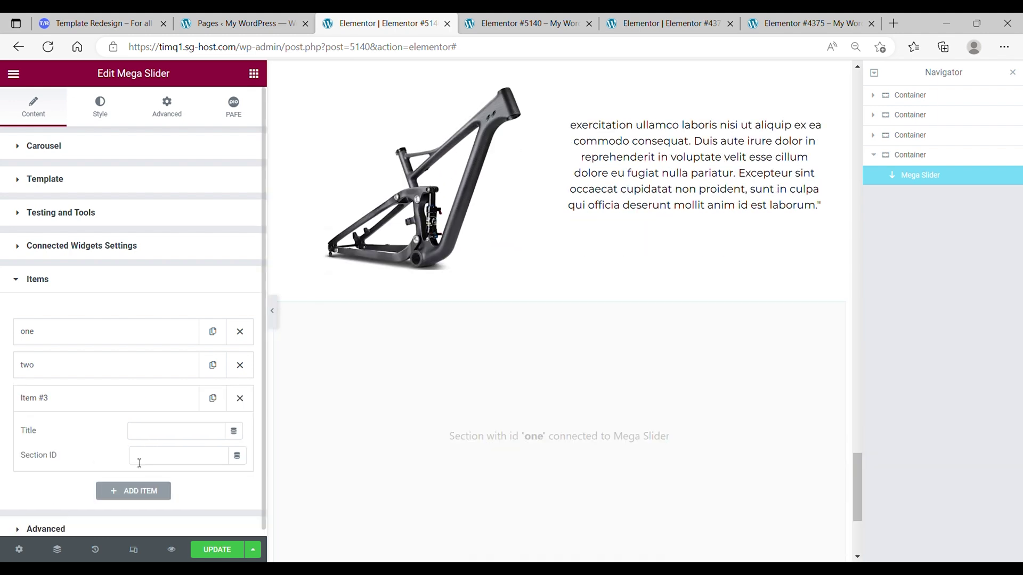
pyautogui.click(169, 435)
pyautogui.write('three')
pyautogui.press('Tab')
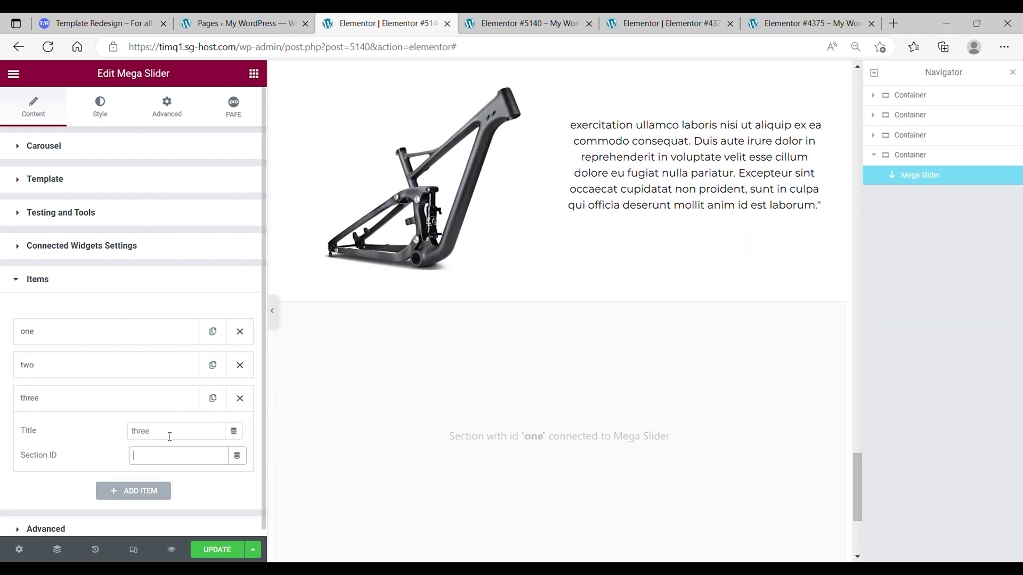
pyautogui.write('three')
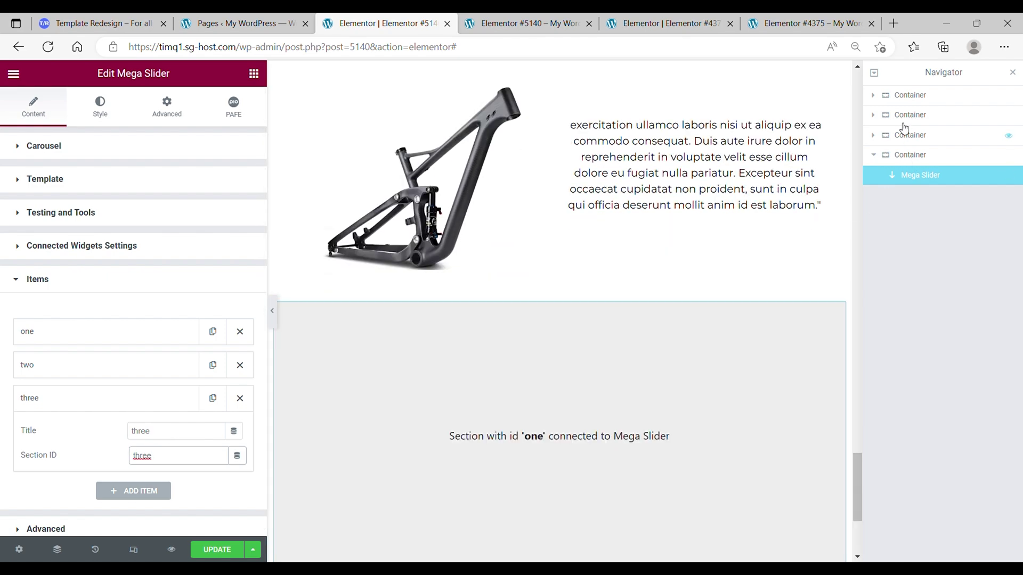
pyautogui.click(906, 95)
# Step: Give the blue and orange bike containers CSS IDs in their Advanced settings
pyautogui.scroll(-2, 142, 404)
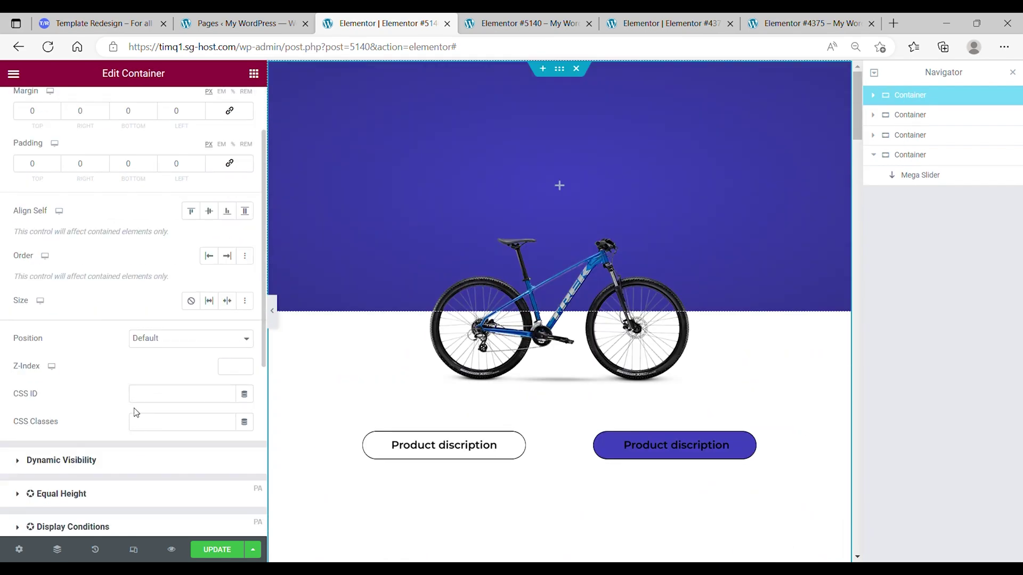
pyautogui.click(145, 394)
pyautogui.write('t')
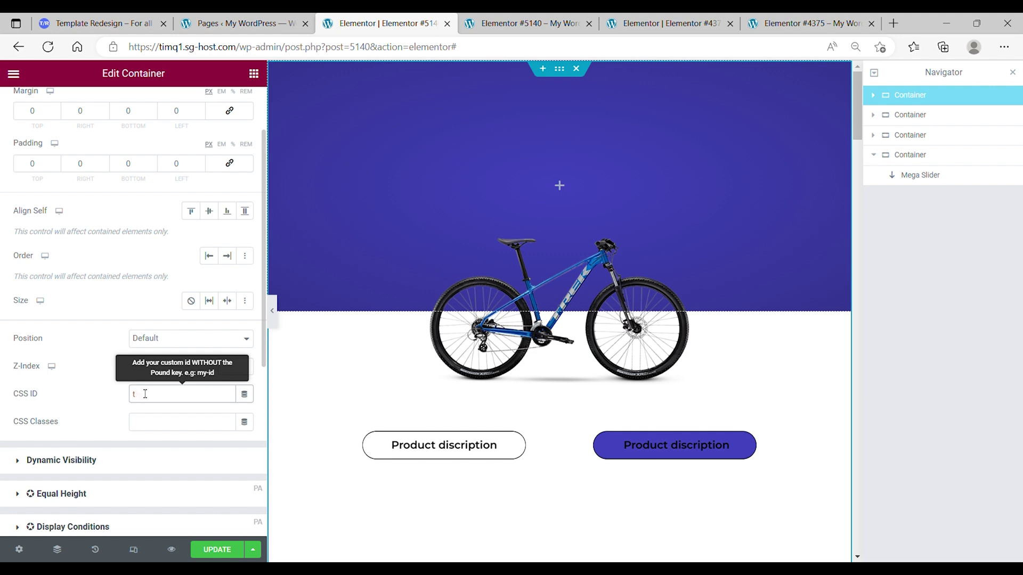
pyautogui.write('ne')
pyautogui.press('Tab')
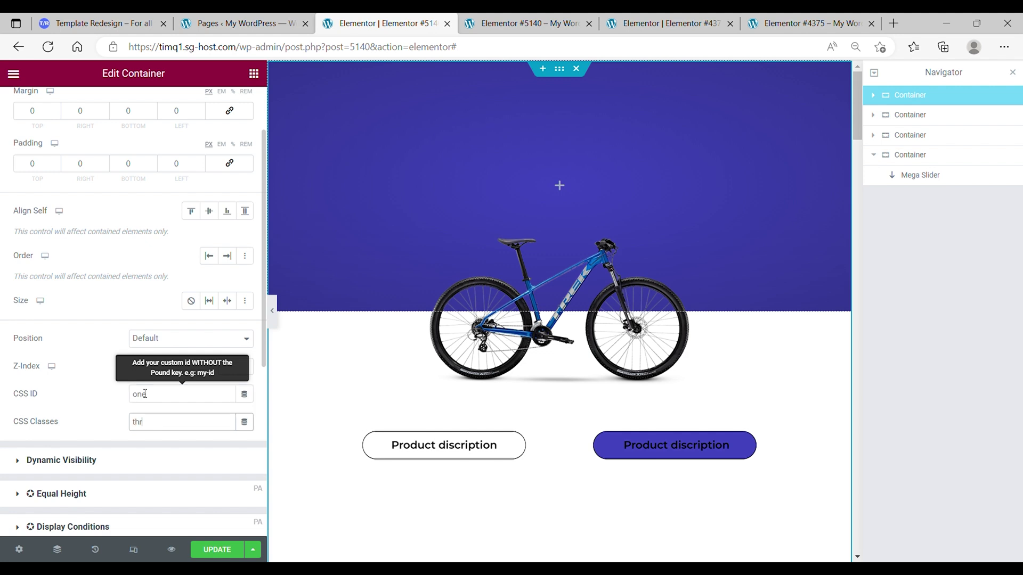
pyautogui.write('three')
pyautogui.press('BackSpace')
pyautogui.press('BackSpace')
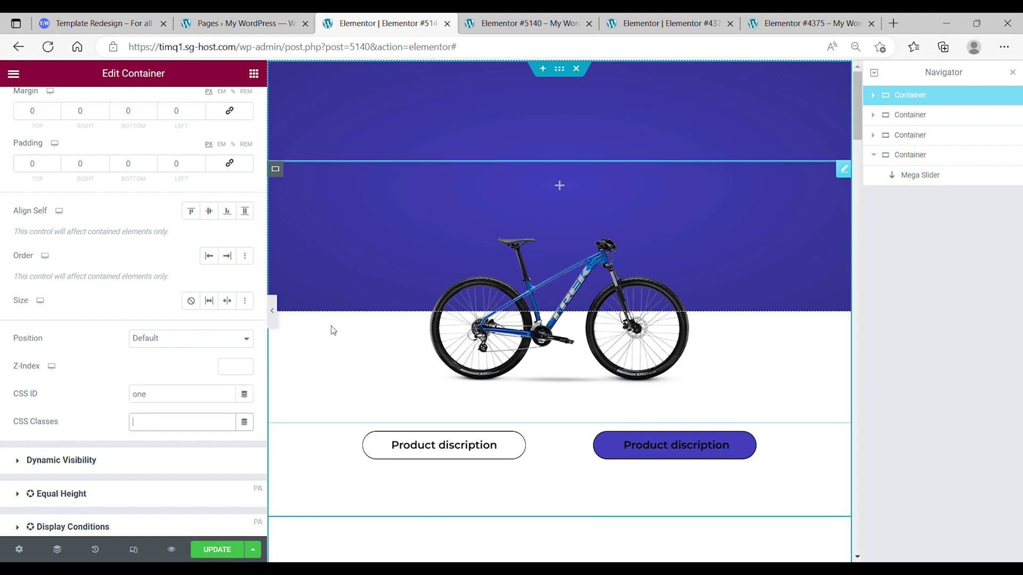
pyautogui.click(893, 118)
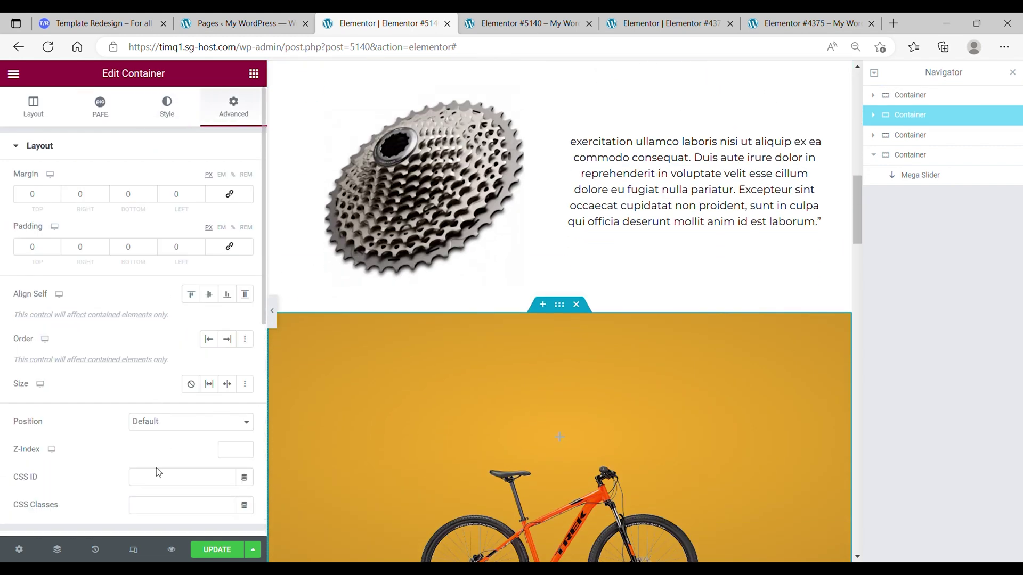
pyautogui.click(160, 474)
pyautogui.press('Tab')
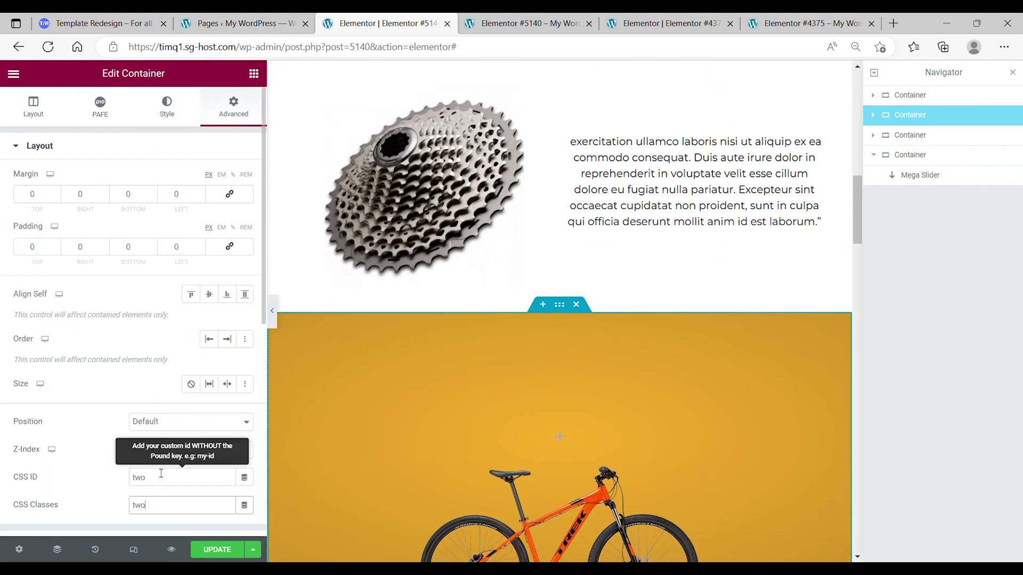
# Step: Set the black bike container's CSS ID to 'three'
pyautogui.click(904, 135)
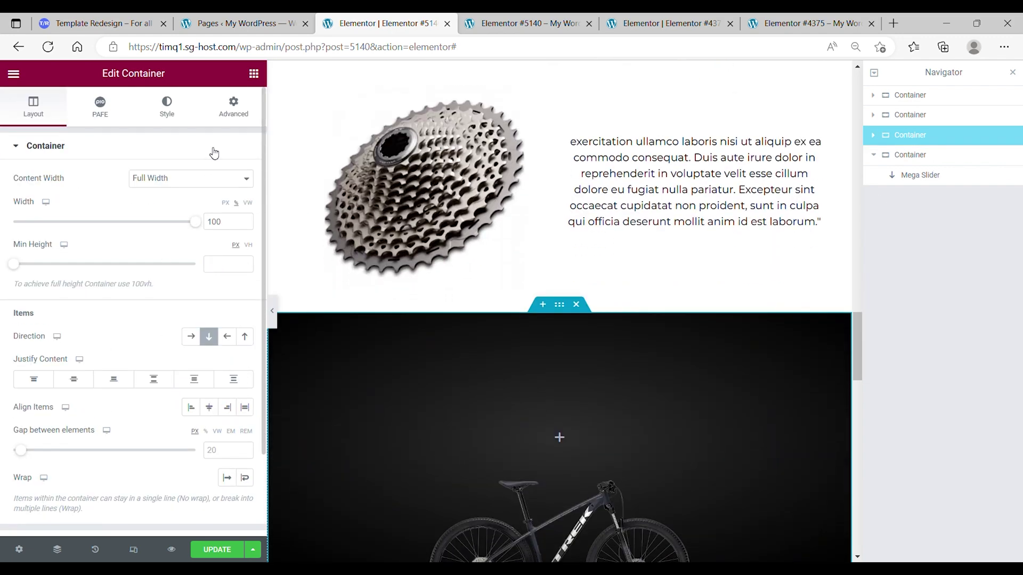
pyautogui.click(232, 106)
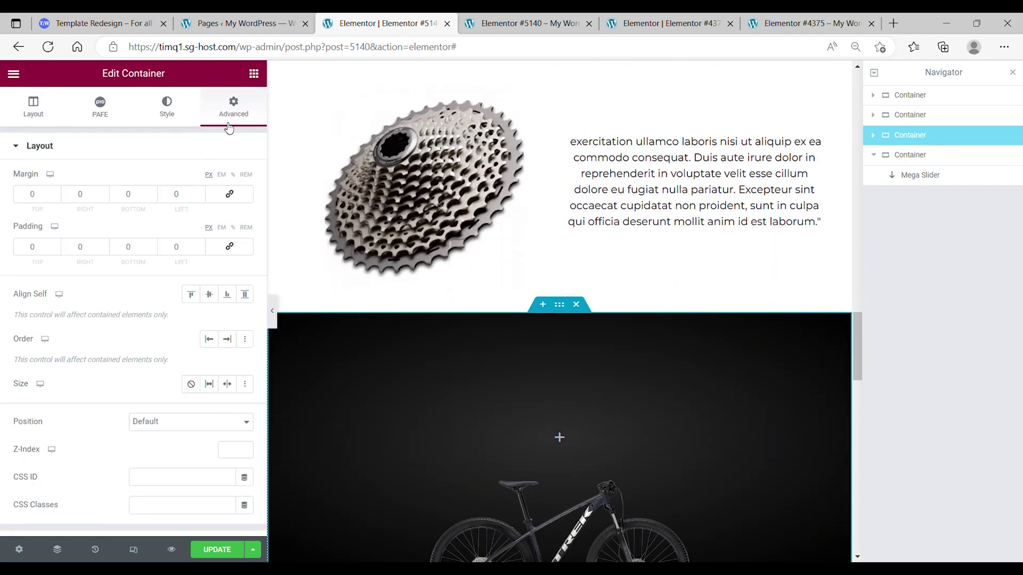
pyautogui.click(164, 481)
pyautogui.write('three')
pyautogui.press('Tab')
pyautogui.write('th')
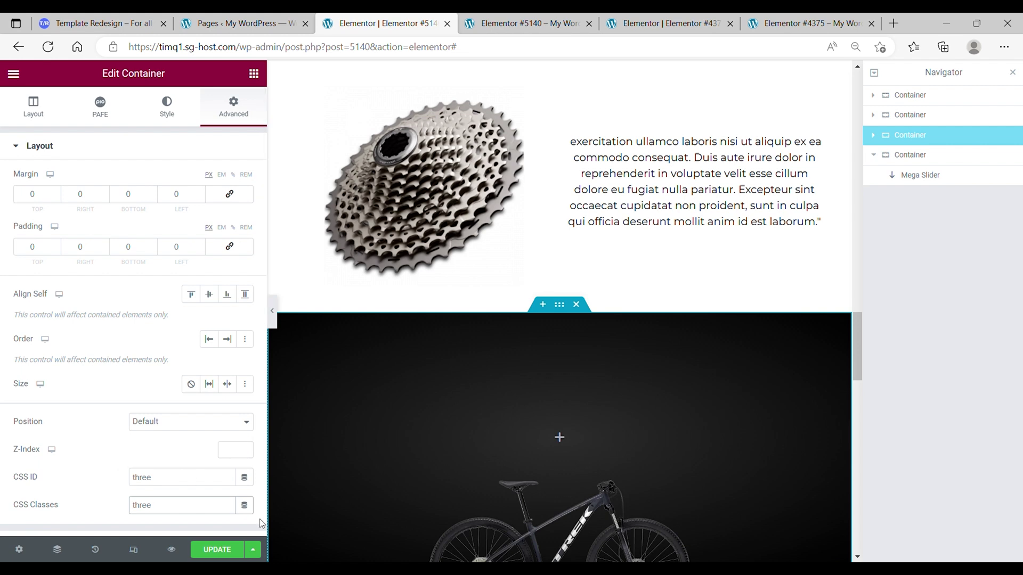
# Step: Check the slider container's advanced settings, then preview the page in a new tab
pyautogui.click(290, 527)
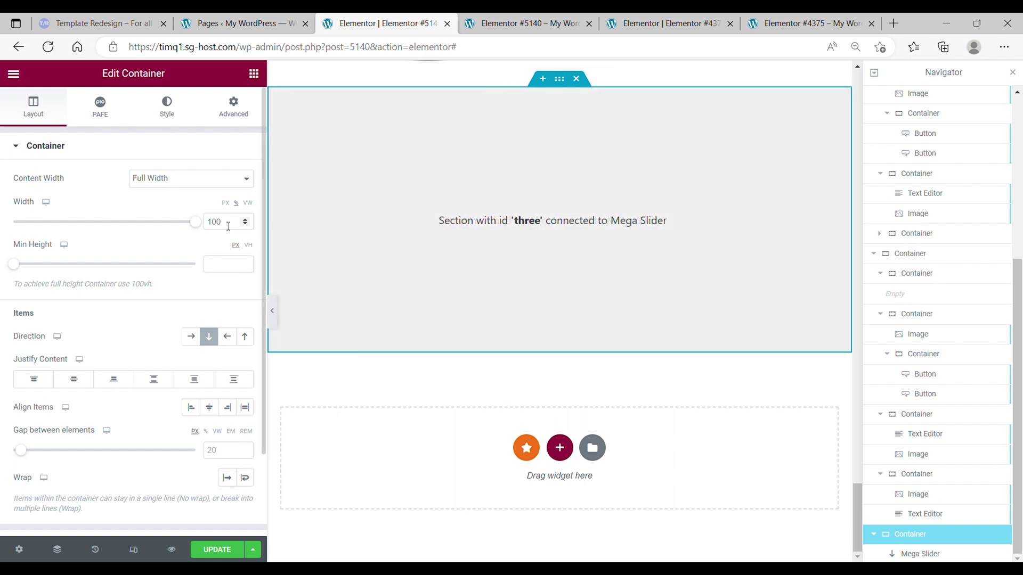
pyautogui.click(234, 106)
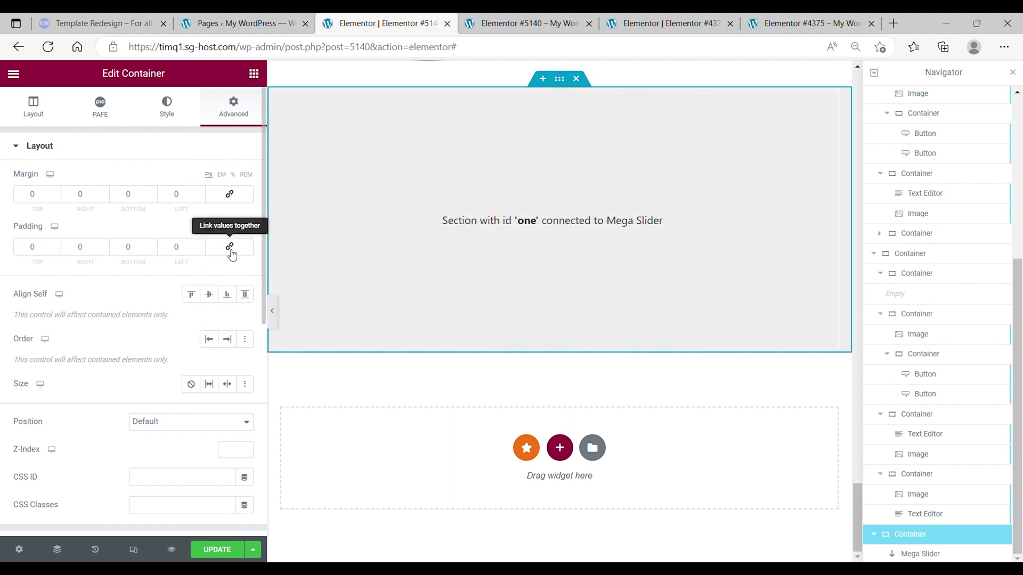
pyautogui.click(927, 176)
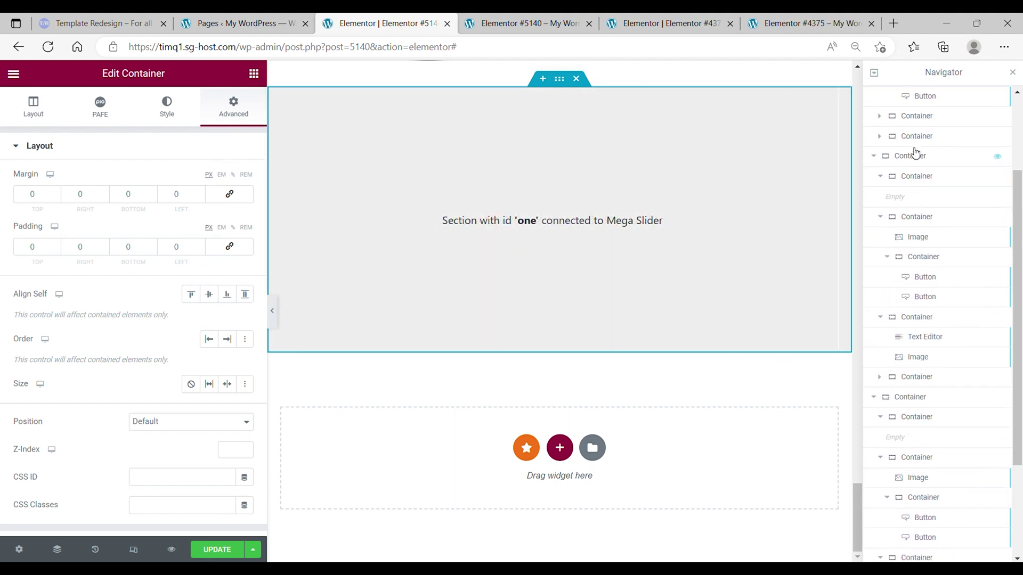
pyautogui.click(914, 245)
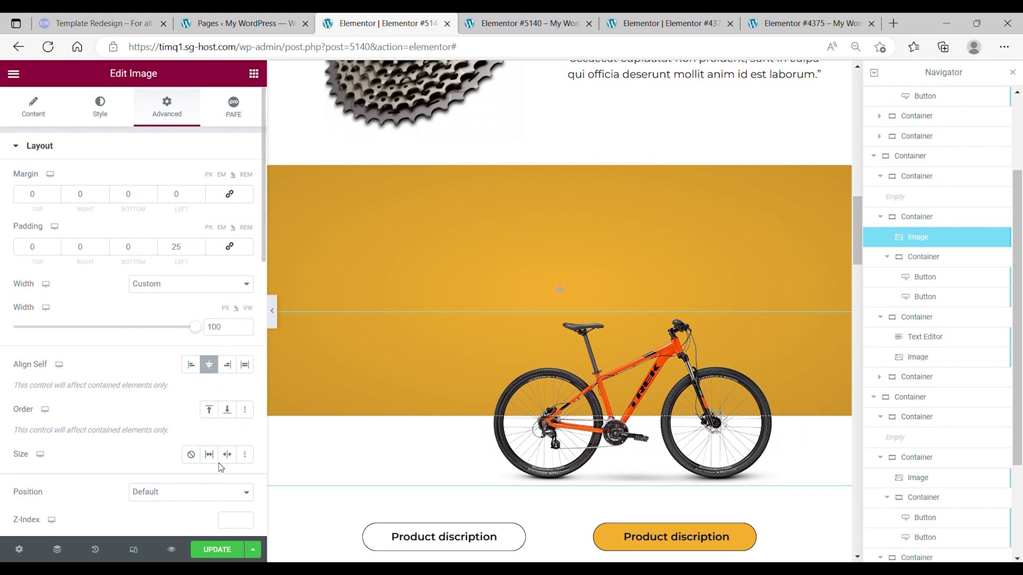
pyautogui.click(171, 550)
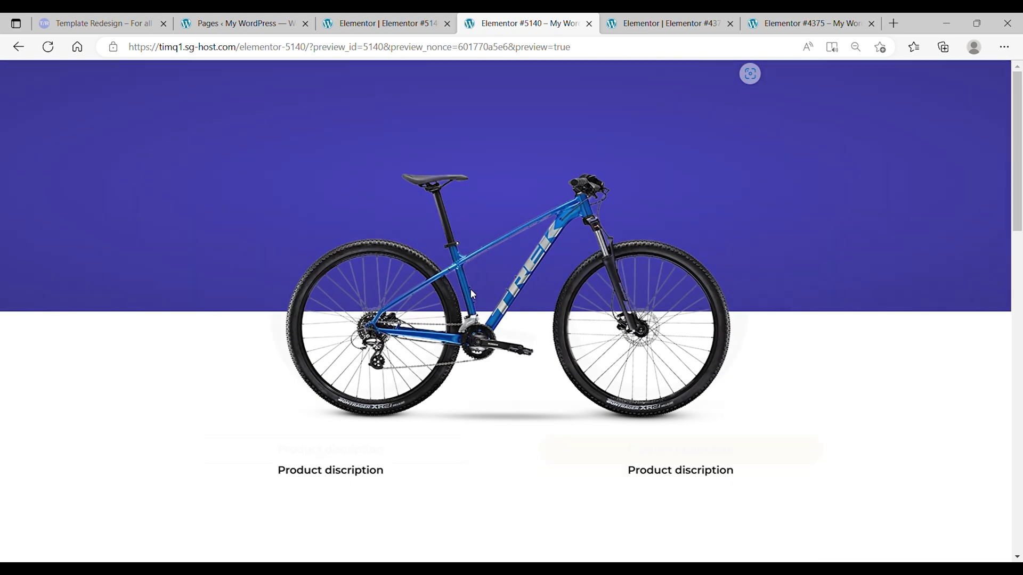
pyautogui.scroll(-10, 471, 292)
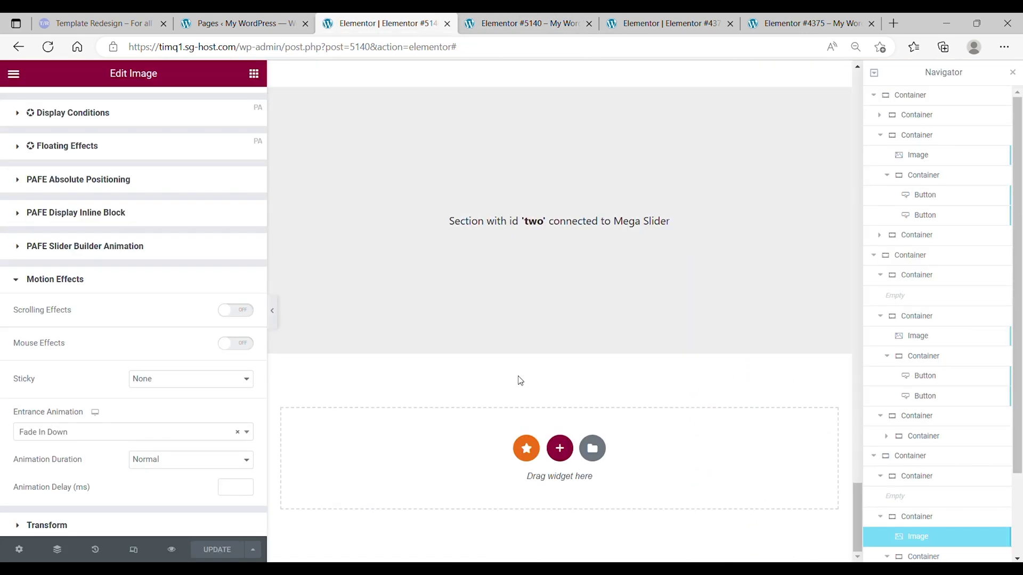
# Step: Add a full-width container below the slider: 10 vh min height, row, space between, centred, gap set
pyautogui.click(254, 73)
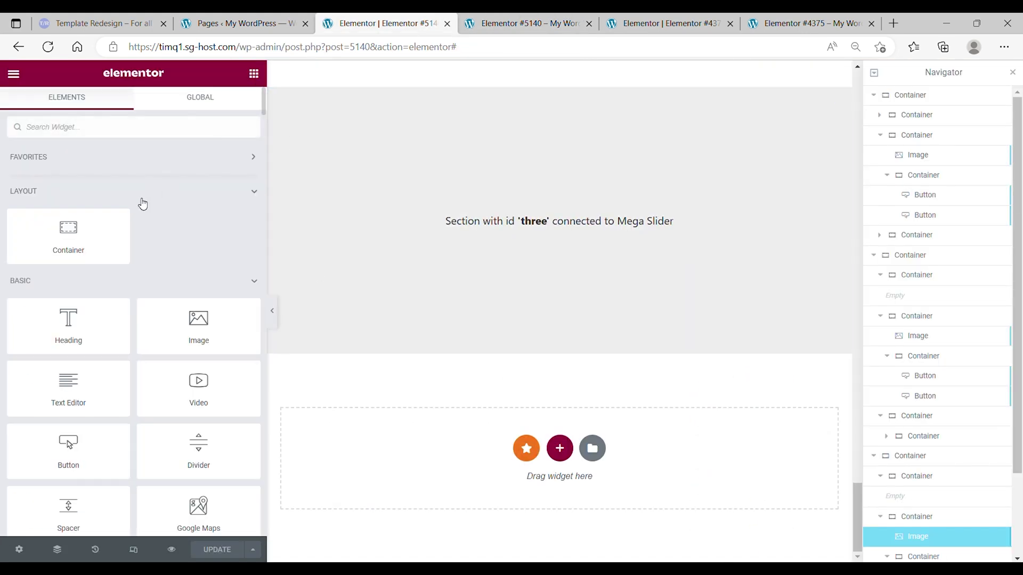
pyautogui.moveTo(69, 234); pyautogui.dragTo(463, 479)
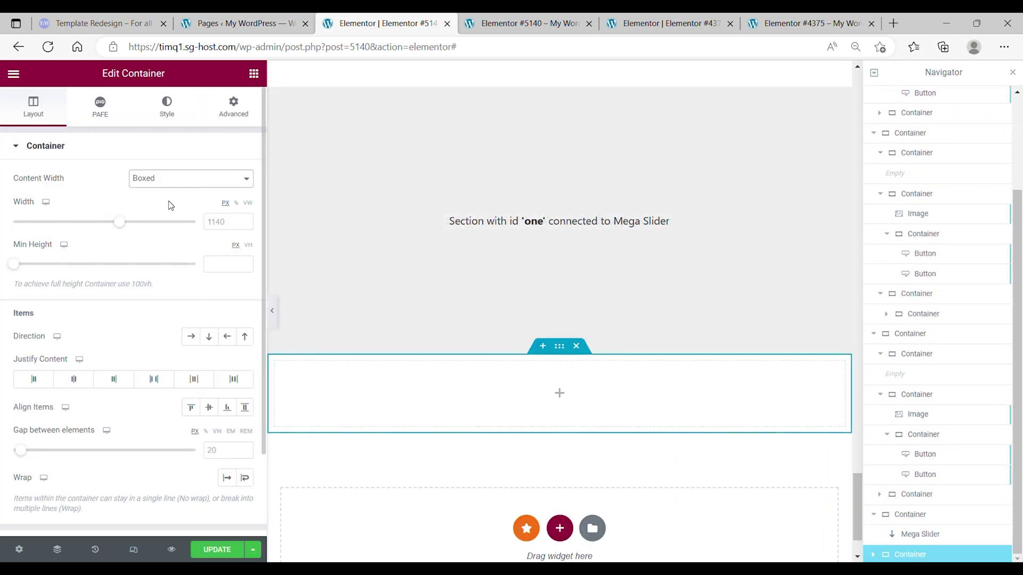
pyautogui.click(167, 187)
pyautogui.click(156, 208)
pyautogui.click(248, 245)
pyautogui.click(235, 264)
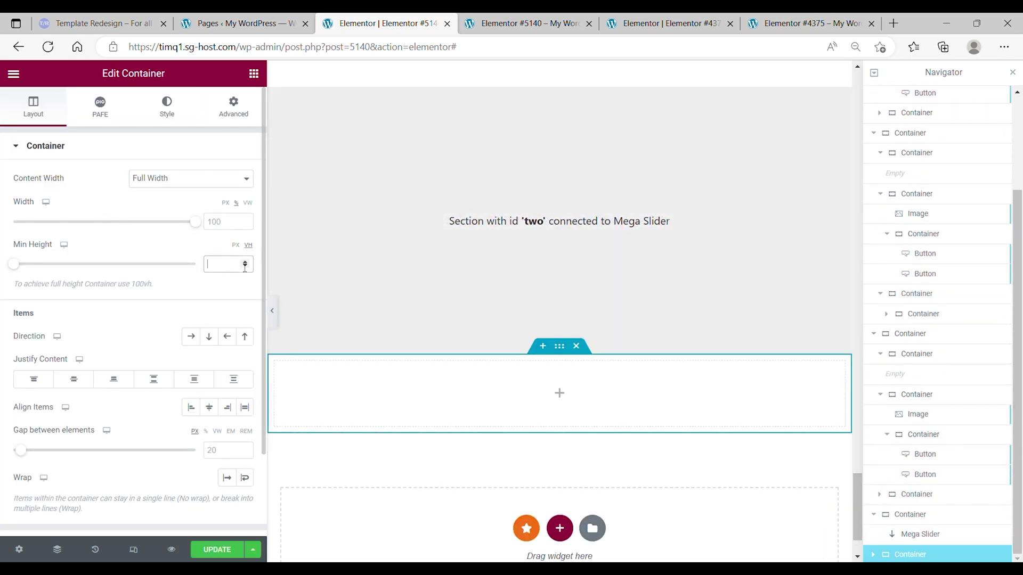
pyautogui.write('10')
pyautogui.click(191, 336)
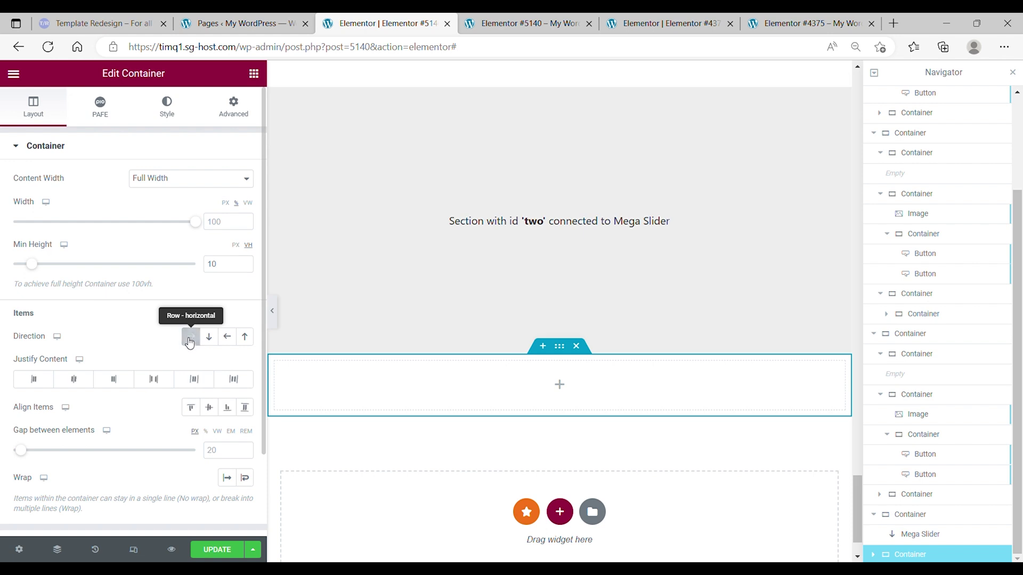
pyautogui.click(153, 379)
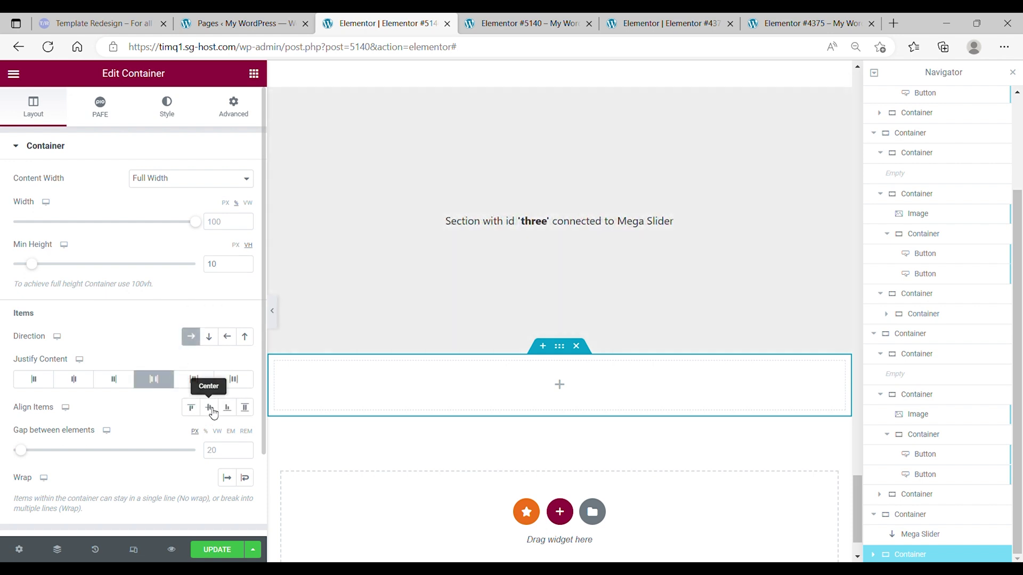
pyautogui.click(208, 408)
pyautogui.click(219, 452)
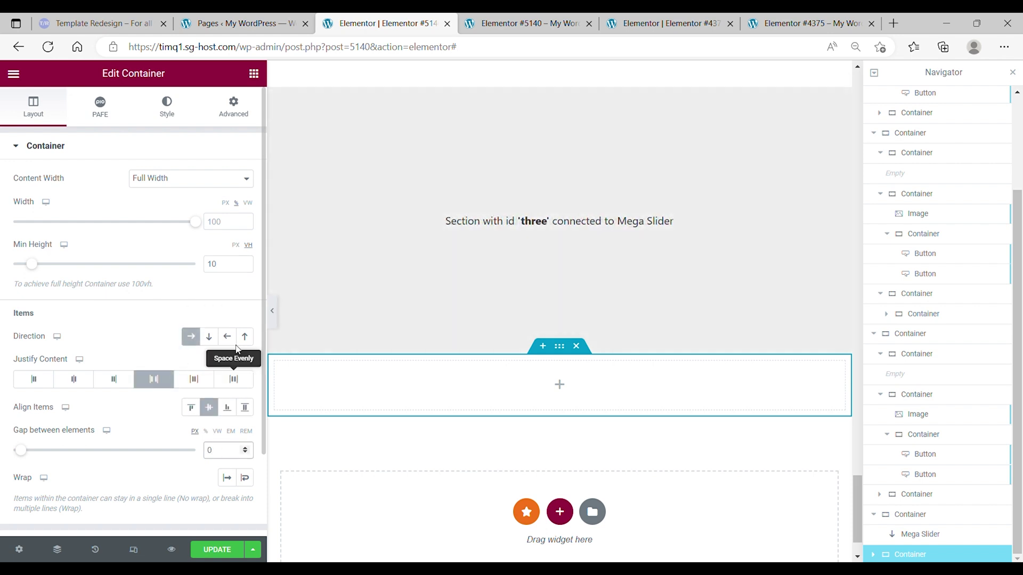
# Step: Paste the copied heading into the new container and review its typography settings
pyautogui.rightClick(373, 373)
pyautogui.click(398, 325)
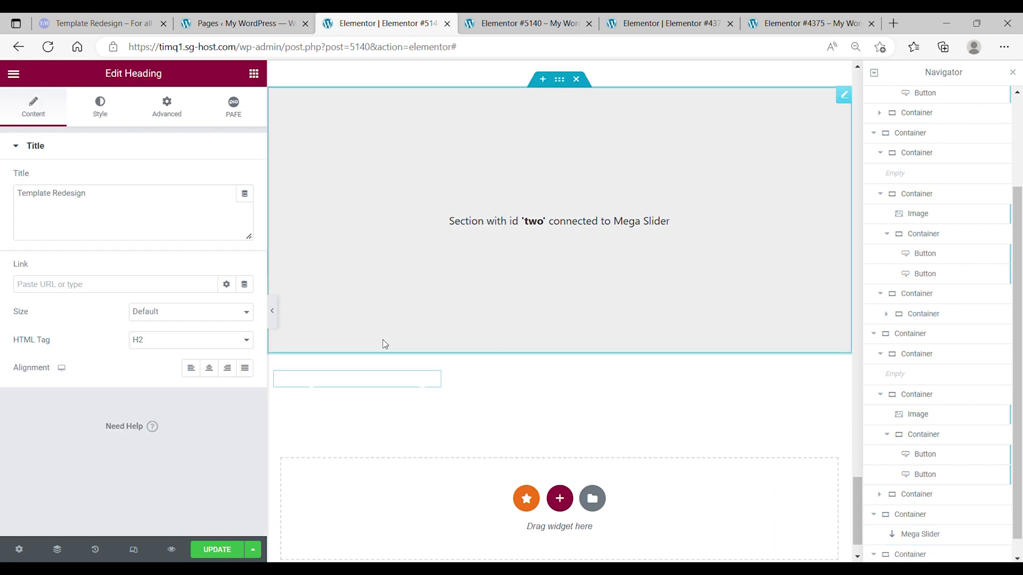
pyautogui.click(101, 112)
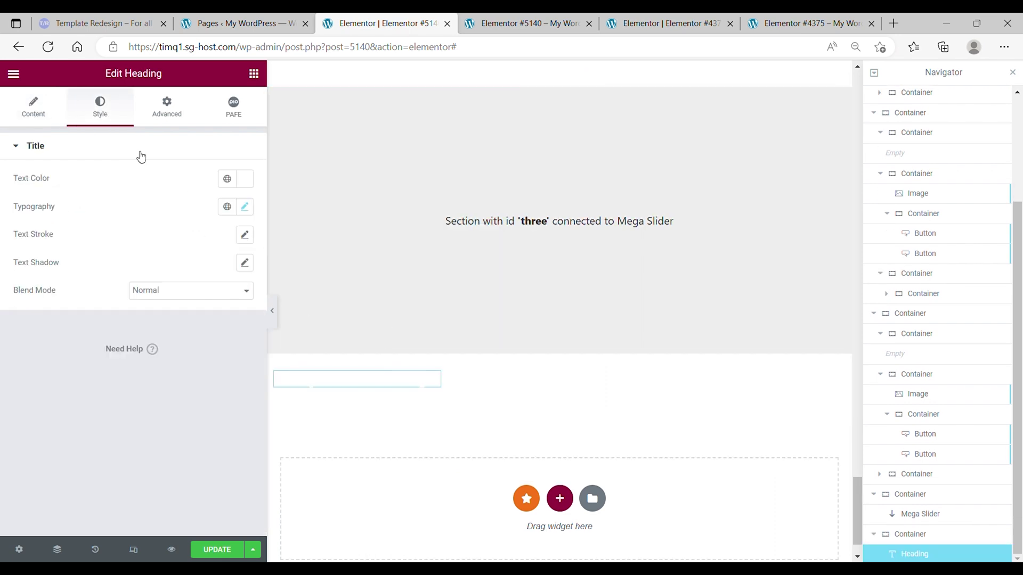
pyautogui.click(245, 208)
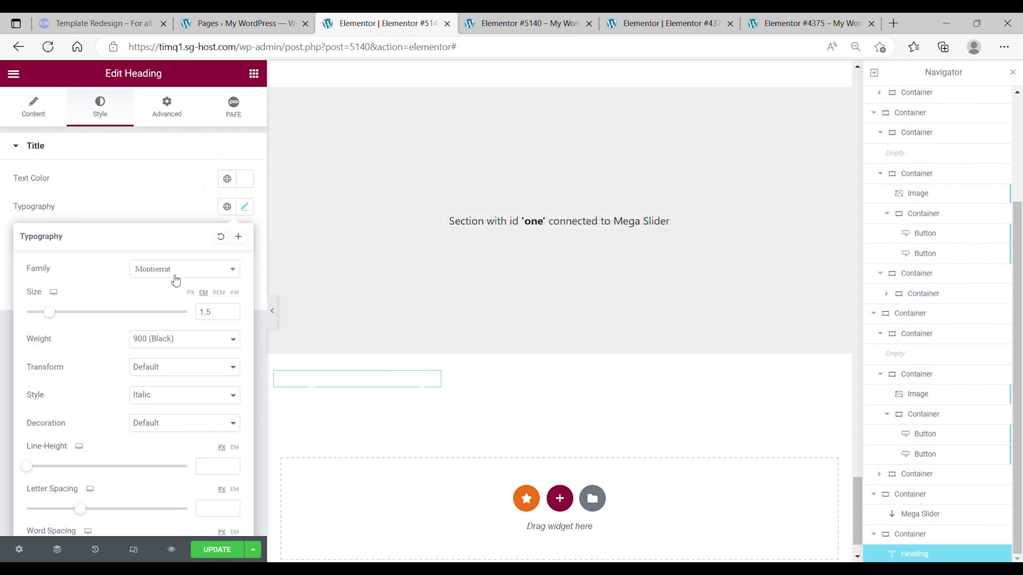
pyautogui.click(790, 515)
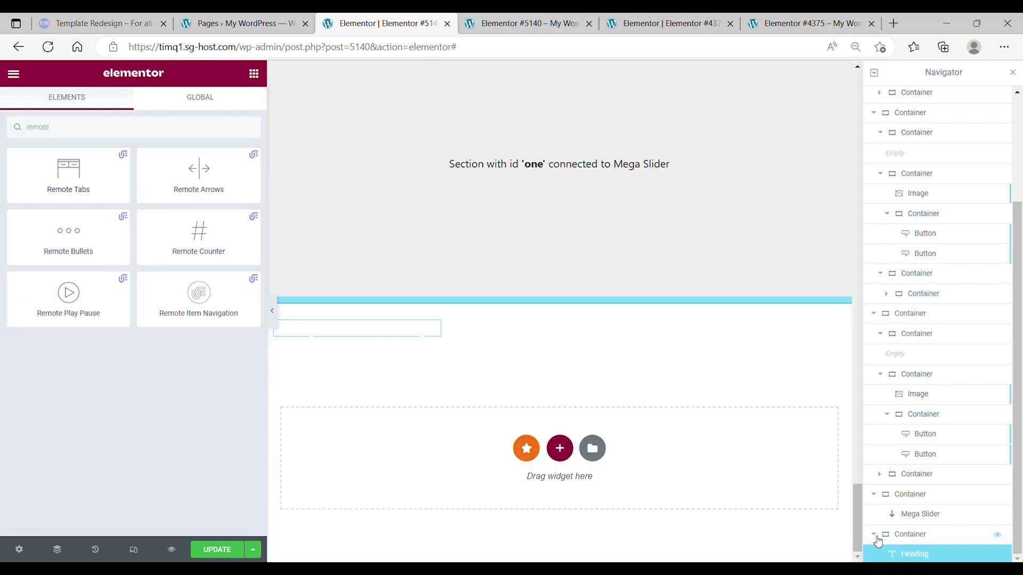
# Step: Place Remote Tabs in the row, delete the leftover empty container, and remove the Solution tab
pyautogui.moveTo(68, 176); pyautogui.dragTo(319, 347)
pyautogui.click(909, 546)
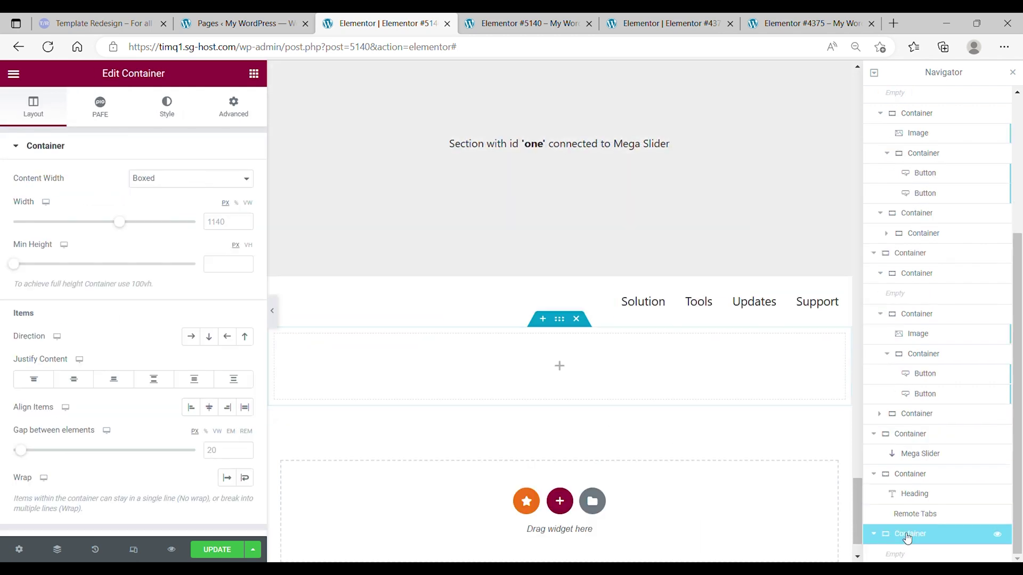
pyautogui.press('Delete')
pyautogui.click(727, 336)
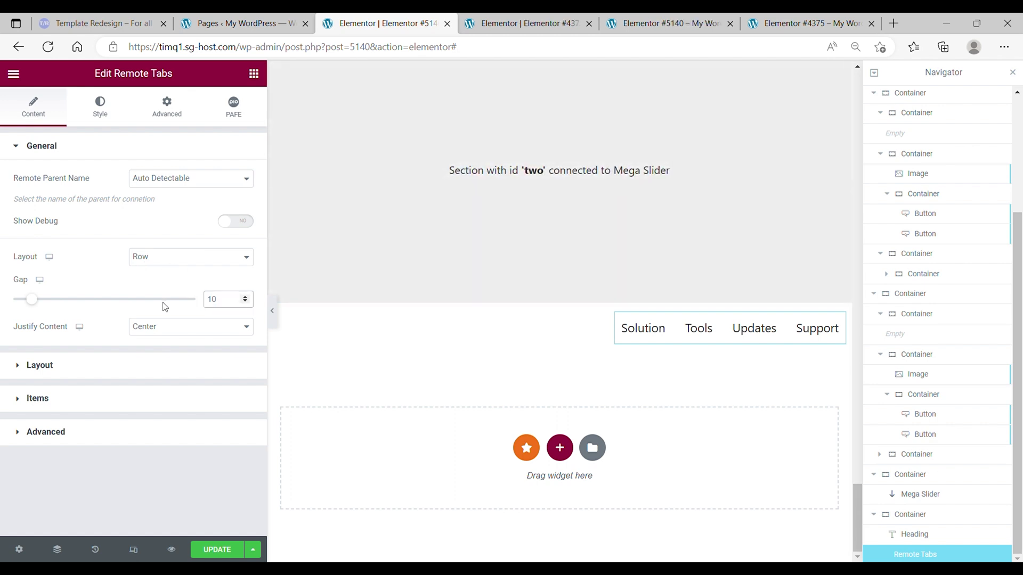
pyautogui.click(129, 366)
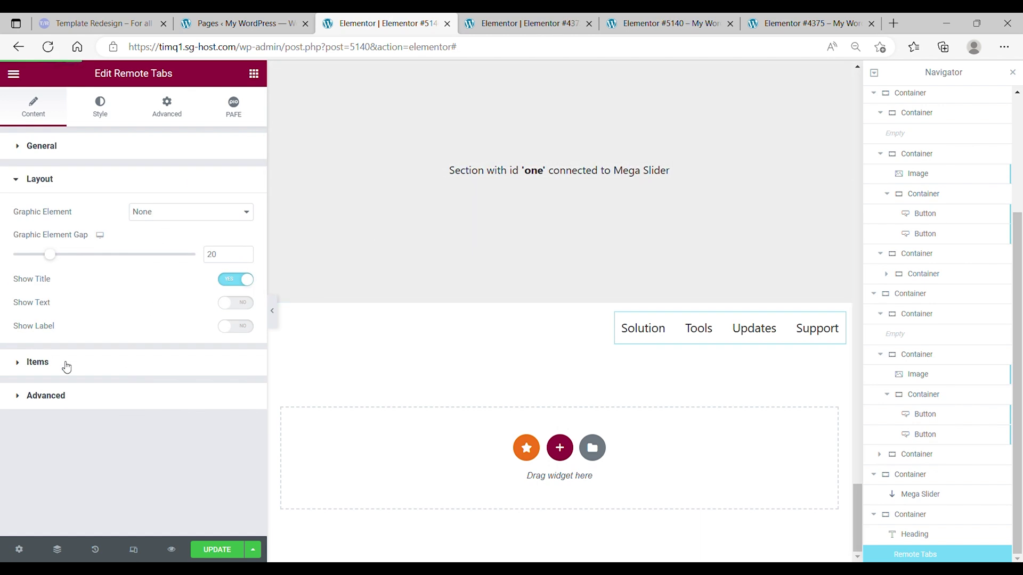
pyautogui.click(67, 367)
pyautogui.click(239, 266)
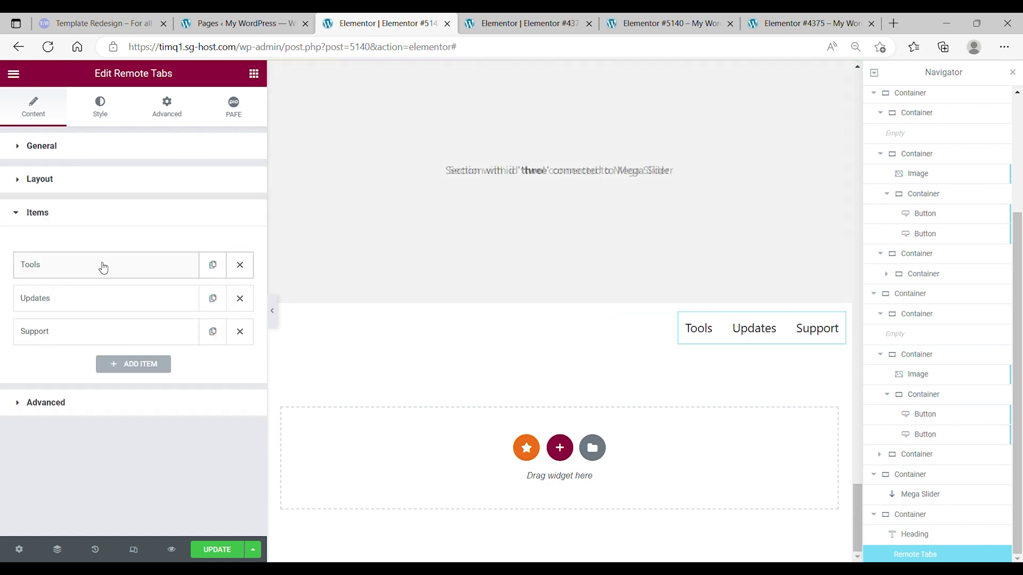
# Step: Rename the Tools tab to Blue and enter 'New' as its label
pyautogui.click(57, 275)
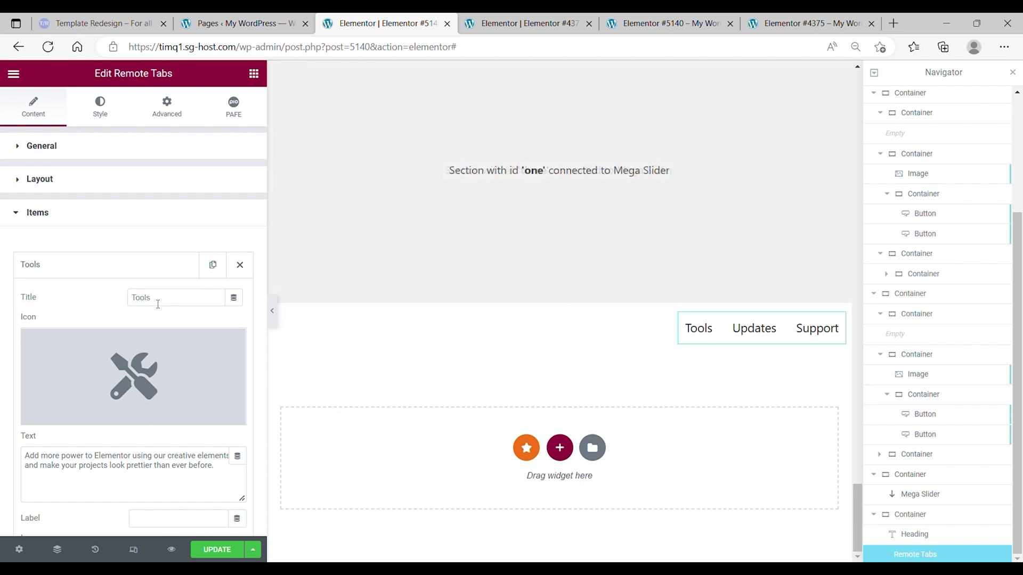
pyautogui.doubleClick(158, 304)
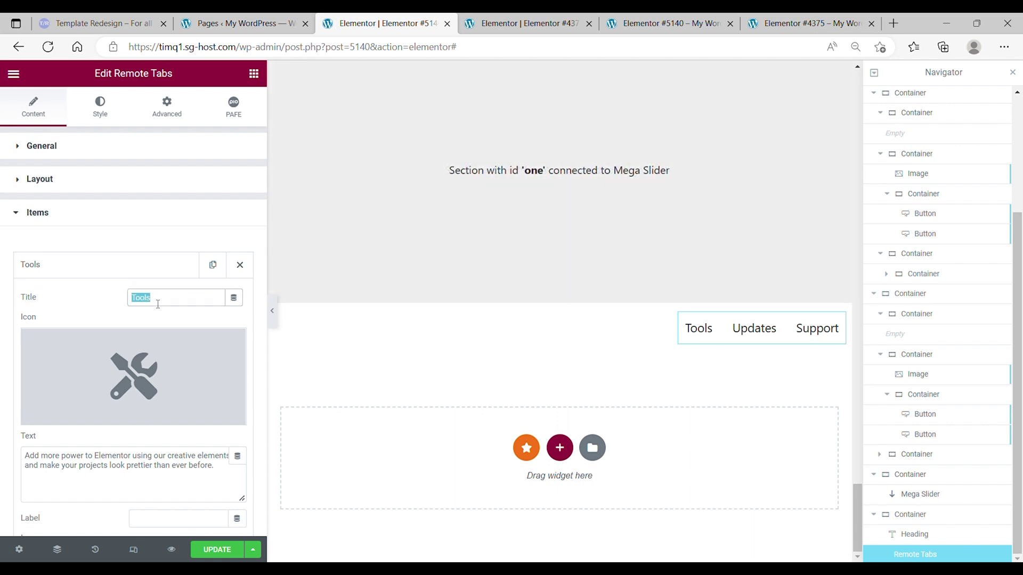
pyautogui.write('Blue')
pyautogui.scroll(-2, 128, 412)
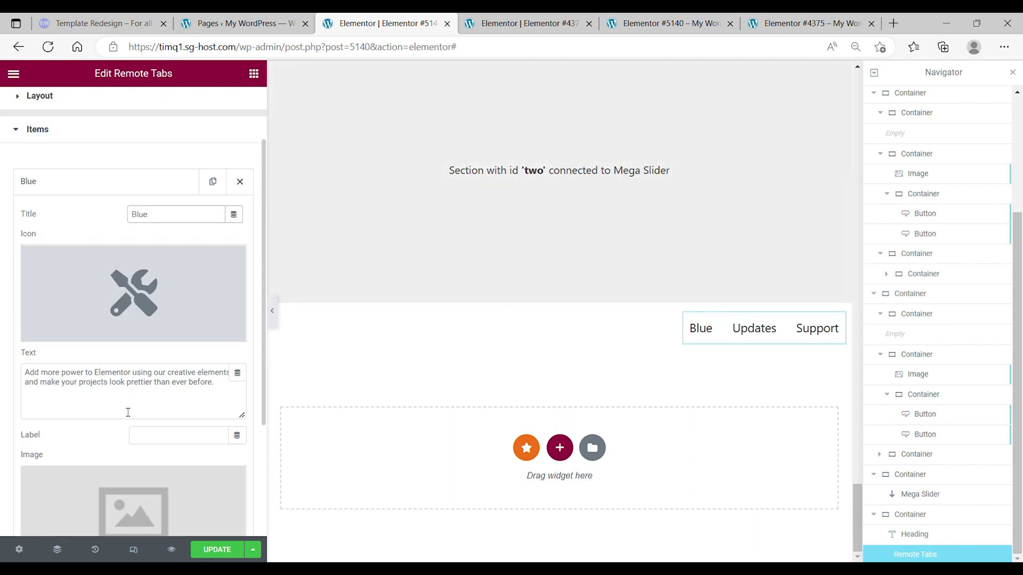
pyautogui.click(150, 443)
pyautogui.write('New')
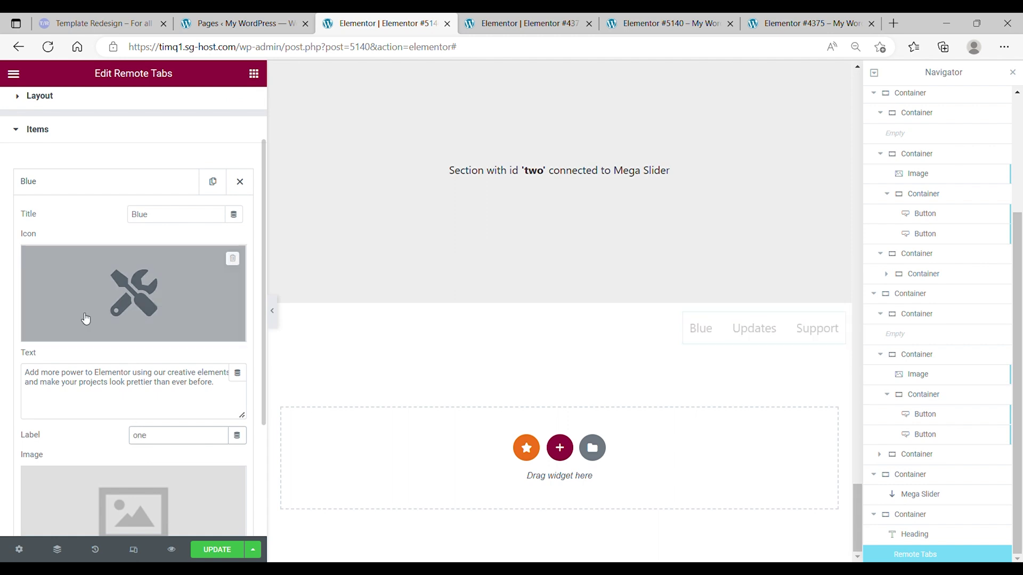
pyautogui.click(64, 183)
# Step: Rename the Updates tab to Orange with label 'two'
pyautogui.click(80, 218)
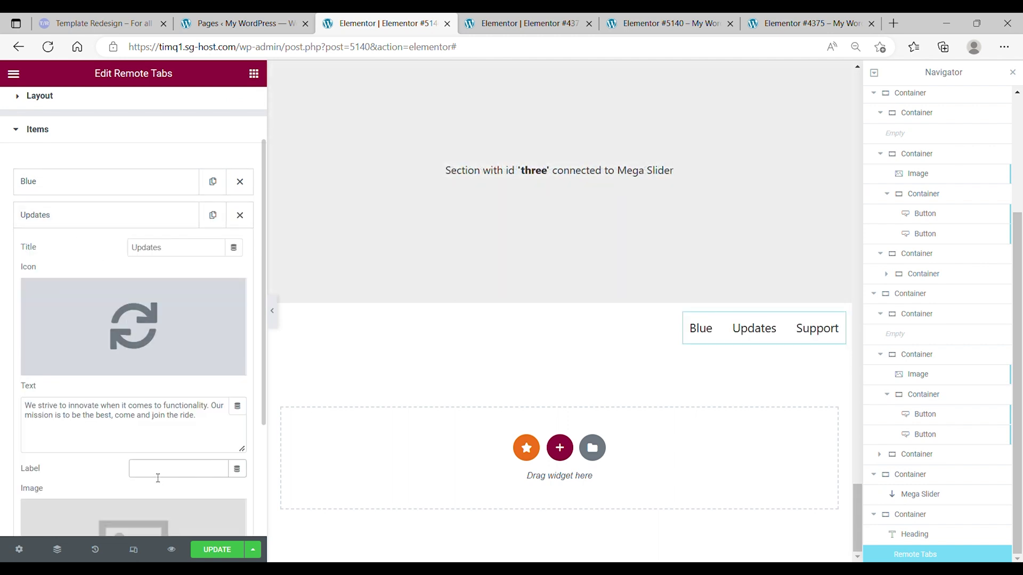
pyautogui.click(159, 254)
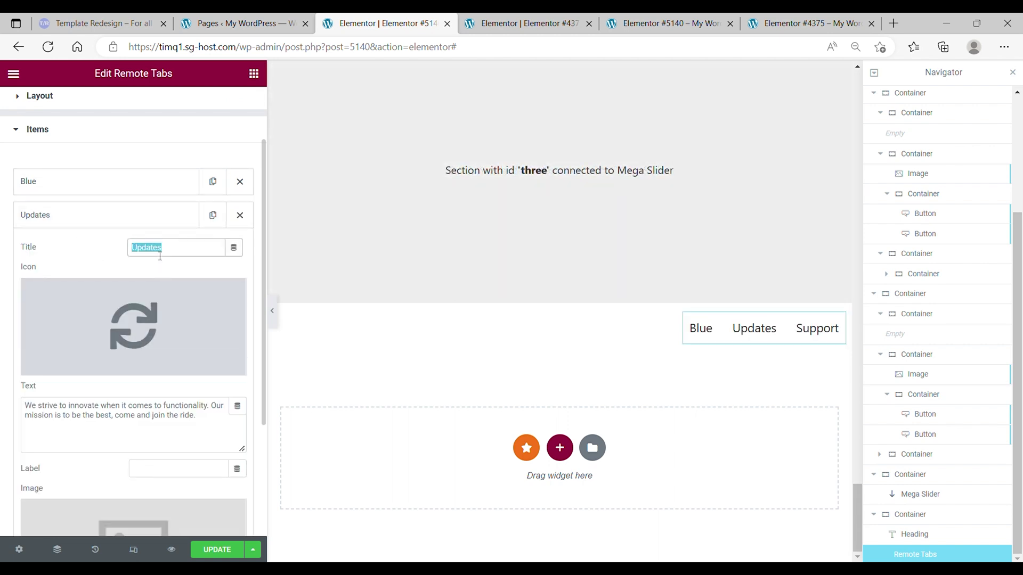
pyautogui.write('Orange')
pyautogui.click(157, 473)
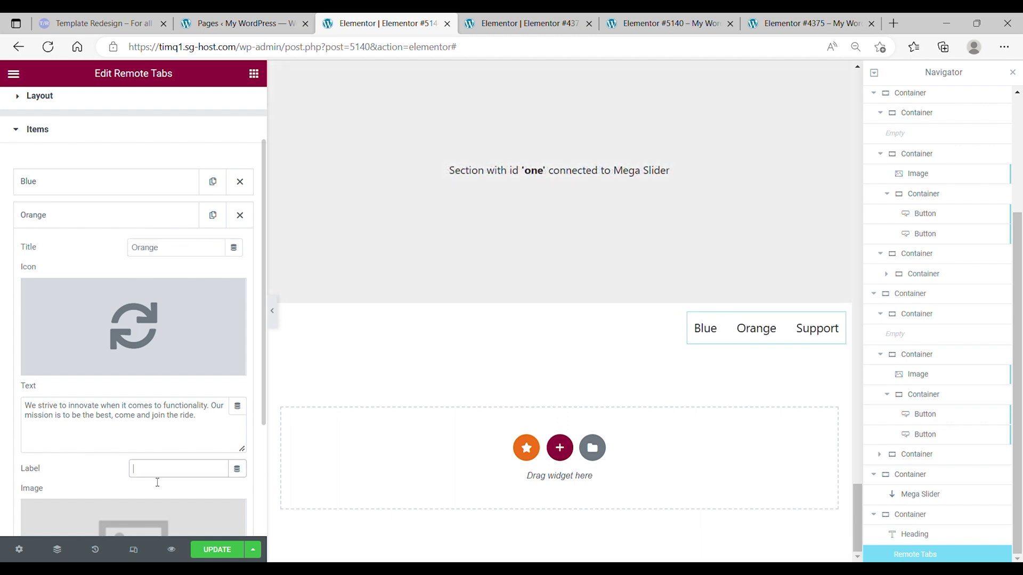
pyautogui.write('two')
pyautogui.click(88, 186)
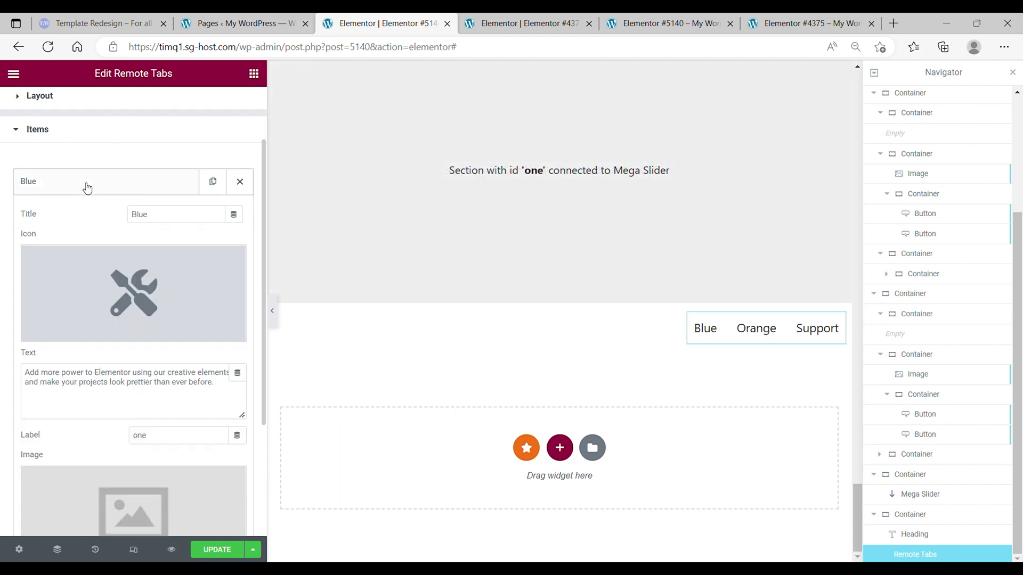
pyautogui.click(87, 186)
# Step: Rename the Support tab to Black and start entering its label
pyautogui.click(74, 248)
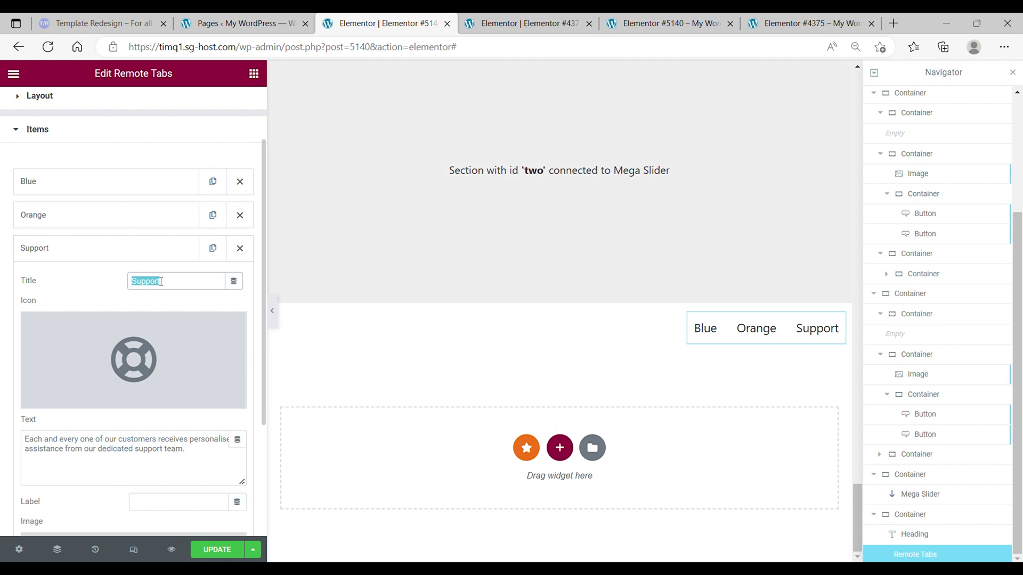
pyautogui.write('Black')
pyautogui.click(148, 260)
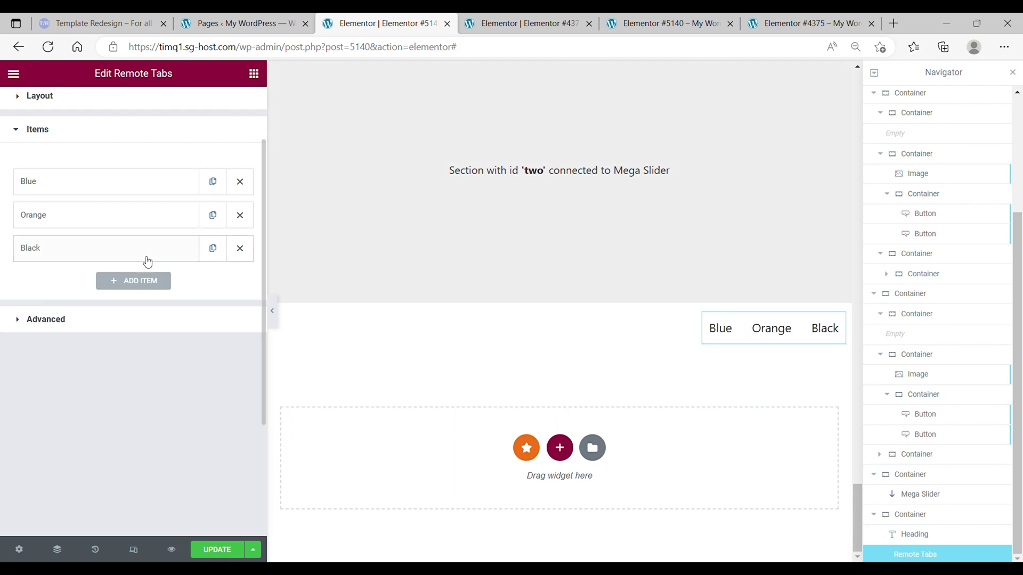
pyautogui.click(117, 256)
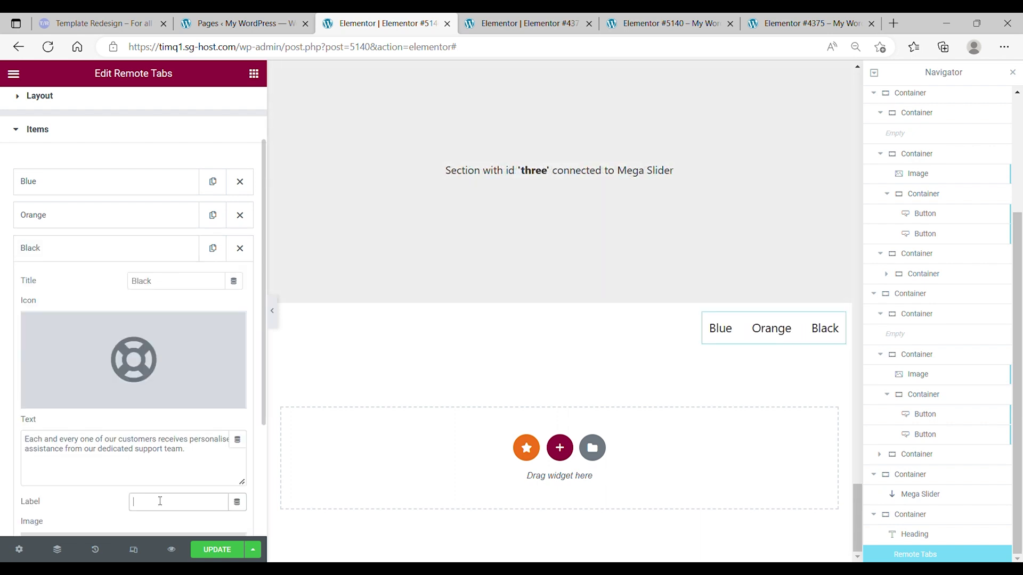
pyautogui.write('tjh')
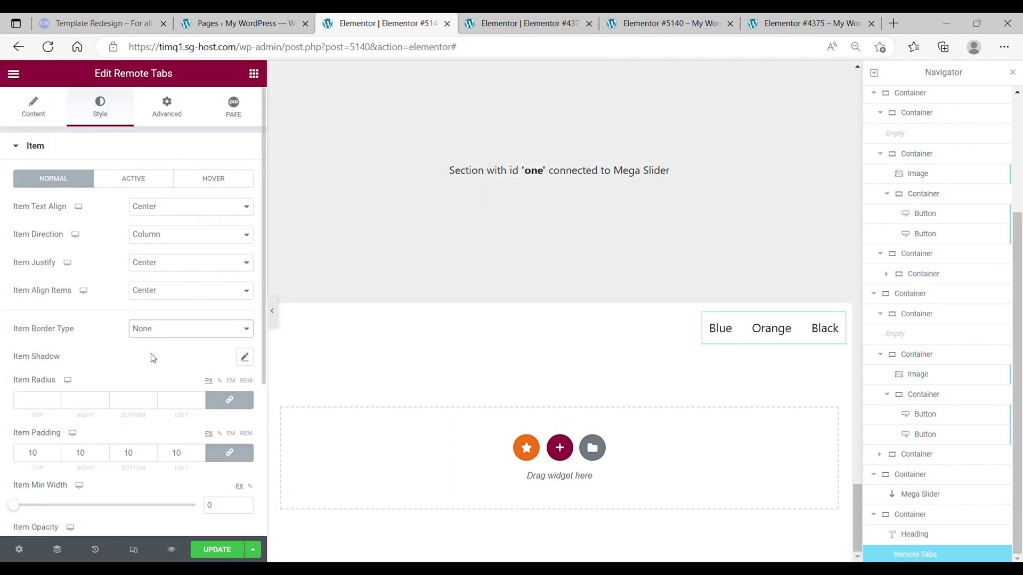
# Step: Give the tab items a solid border, 1px on the right and left
pyautogui.click(185, 371)
pyautogui.click(229, 371)
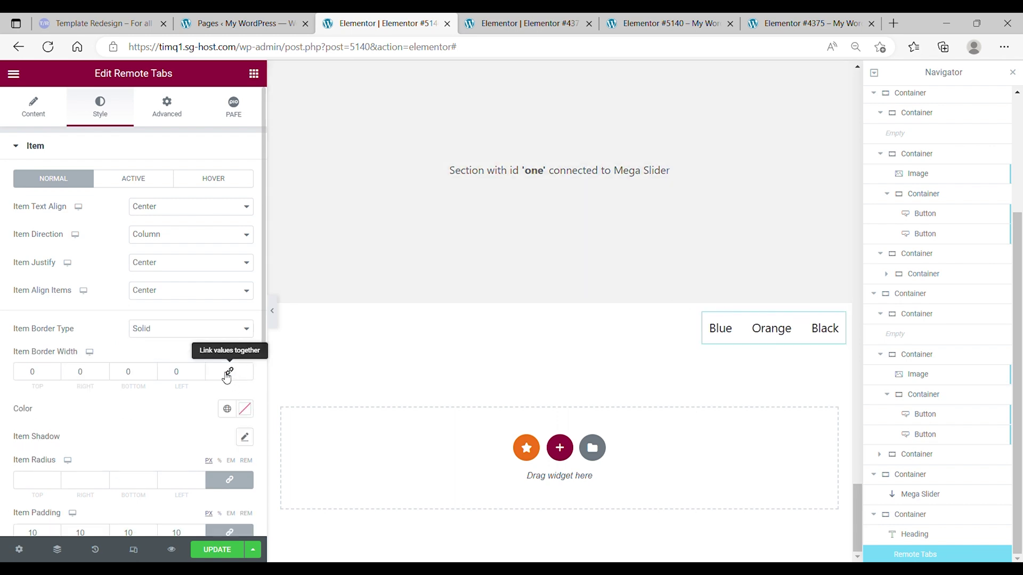
pyautogui.click(104, 370)
pyautogui.click(200, 370)
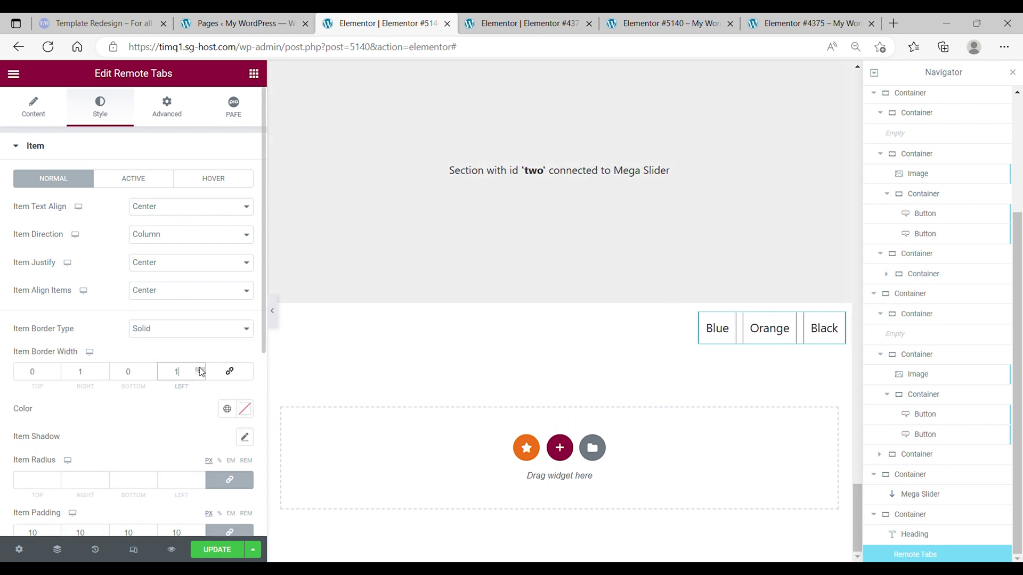
pyautogui.click(176, 329)
pyautogui.click(176, 340)
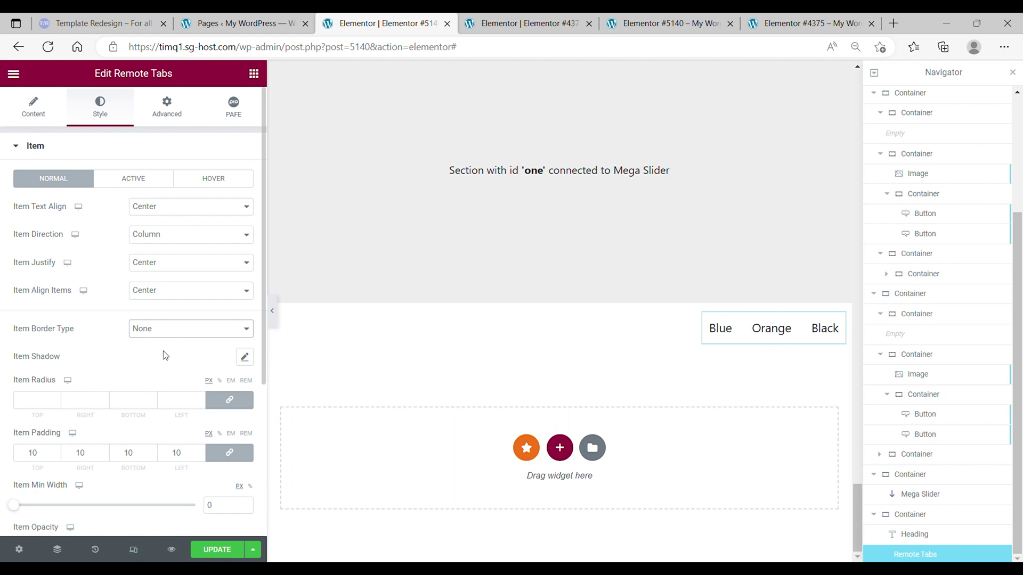
pyautogui.hotkey('ctrl', 'z')
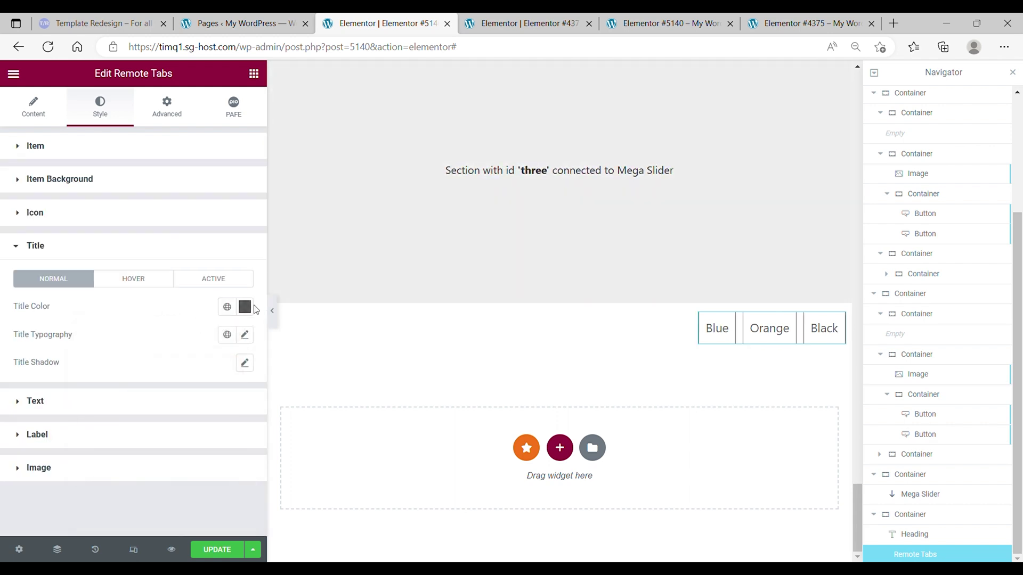
# Step: Set the tab title colour to #FFFFFFA1
pyautogui.click(244, 308)
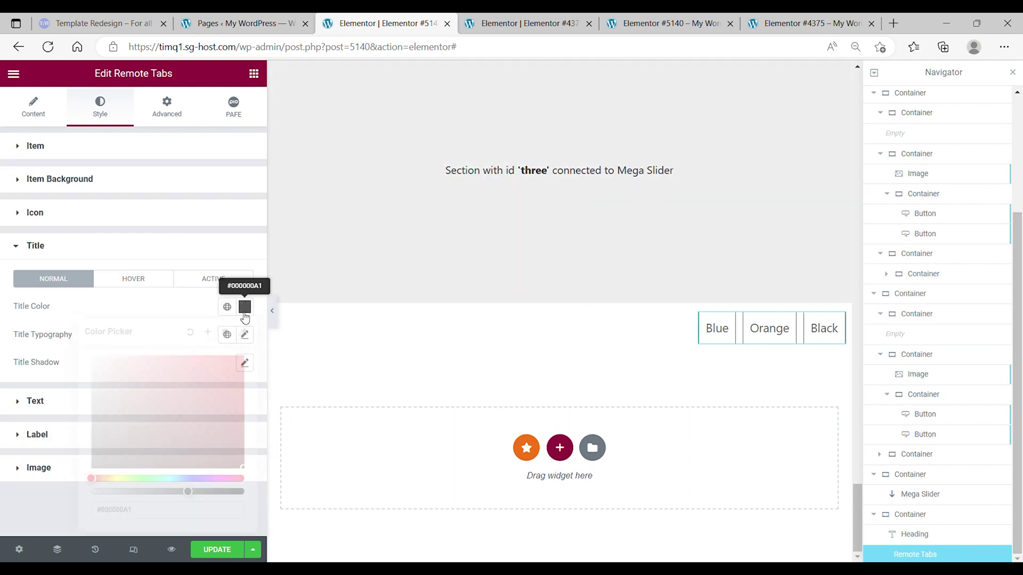
pyautogui.write('#FFFFFFA1')
pyautogui.click(107, 307)
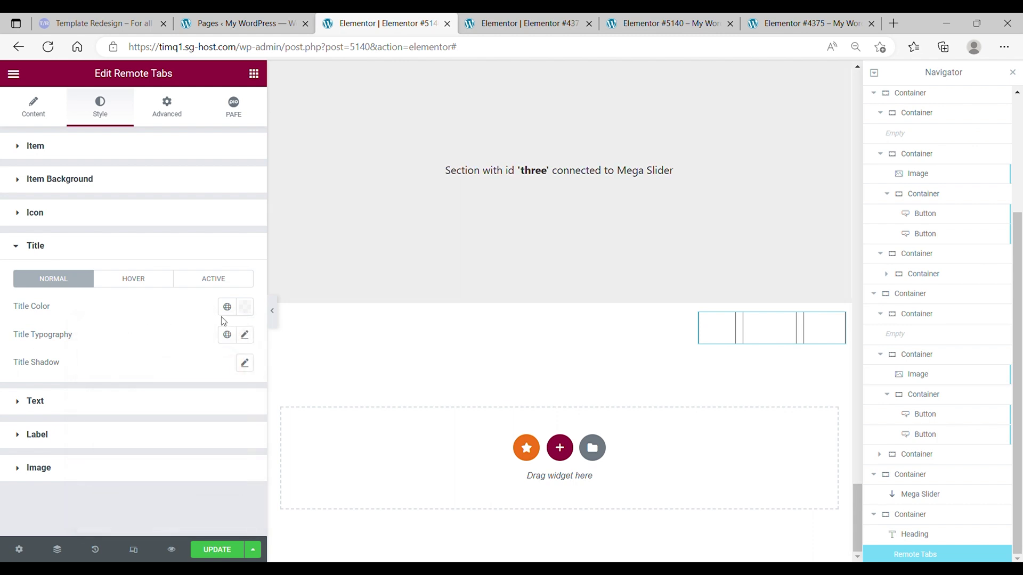
pyautogui.click(245, 307)
pyautogui.click(193, 294)
# Step: Set a semi-transparent white hover title colour and a separate active title colour
pyautogui.click(164, 284)
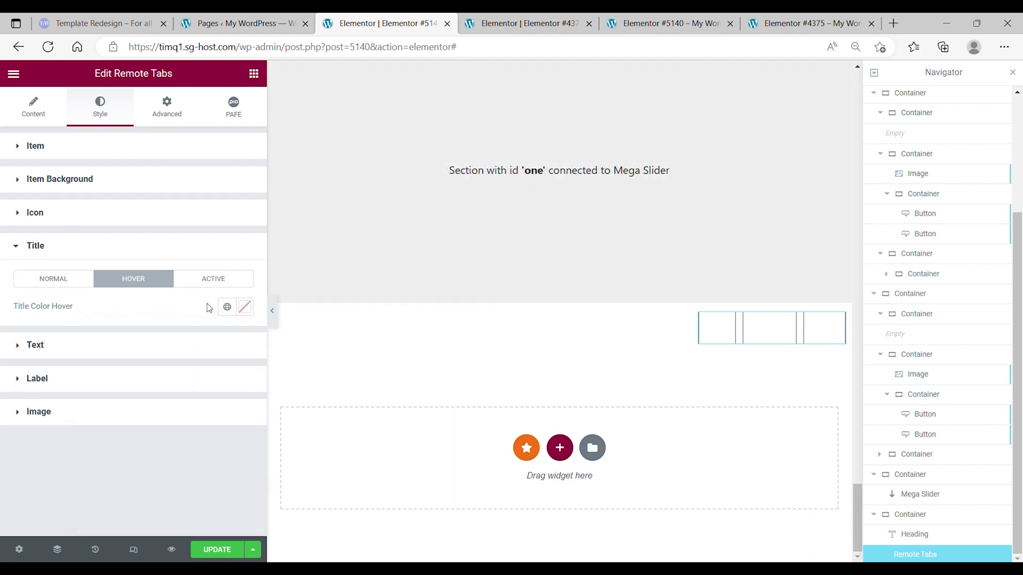
pyautogui.click(245, 307)
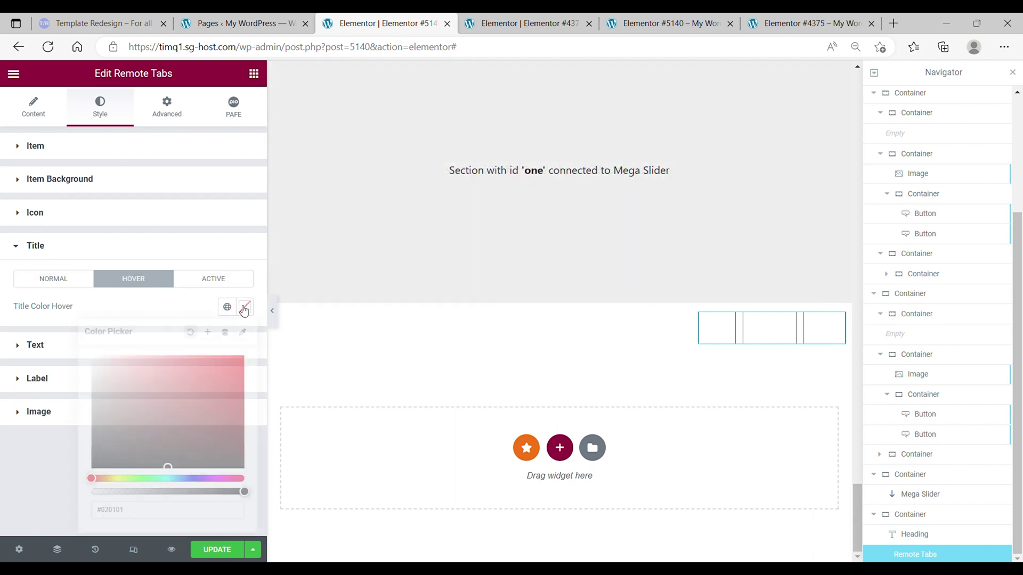
pyautogui.click(152, 491)
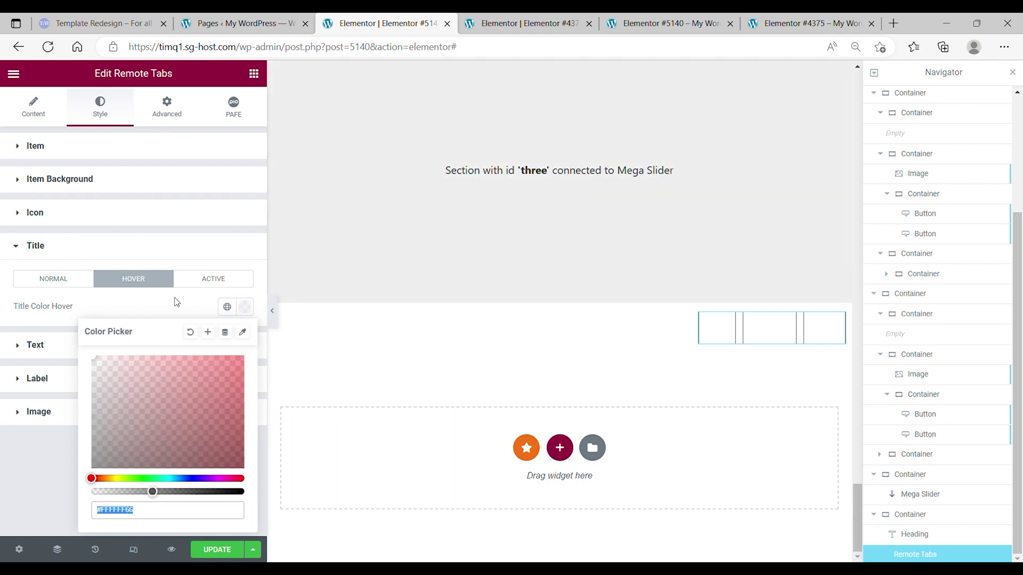
pyautogui.click(213, 279)
pyautogui.click(245, 306)
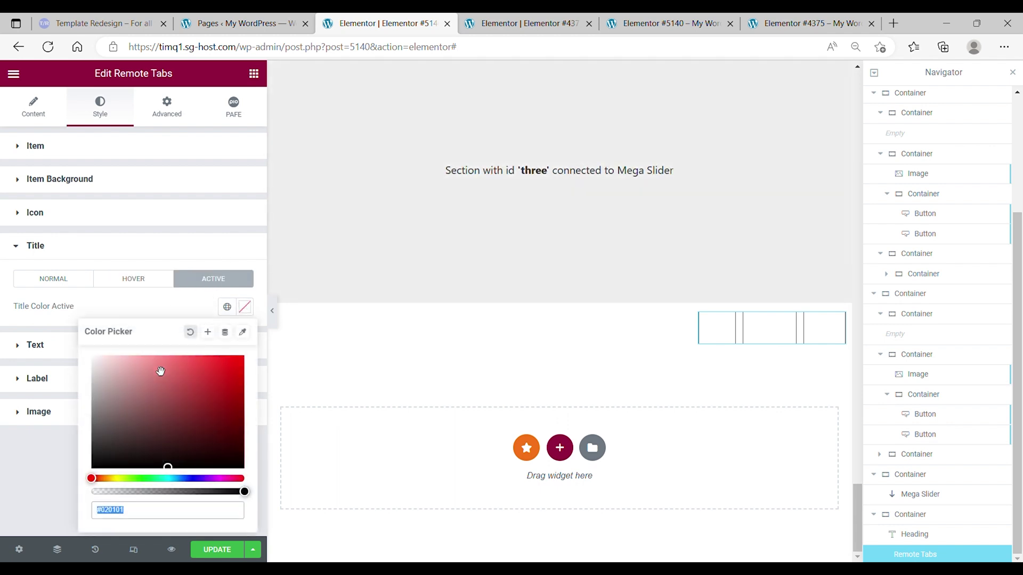
pyautogui.click(138, 490)
pyautogui.click(134, 345)
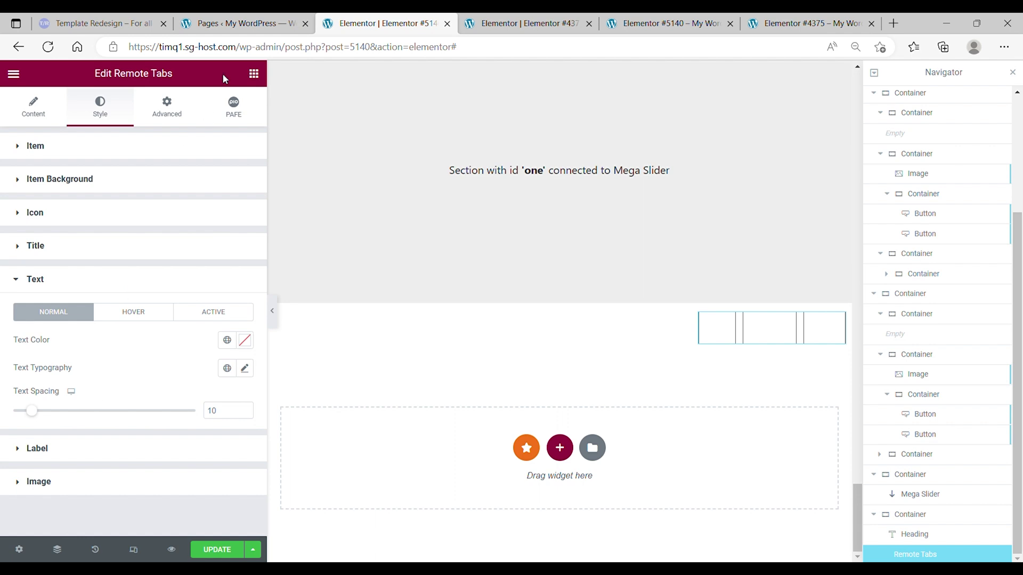
pyautogui.click(166, 107)
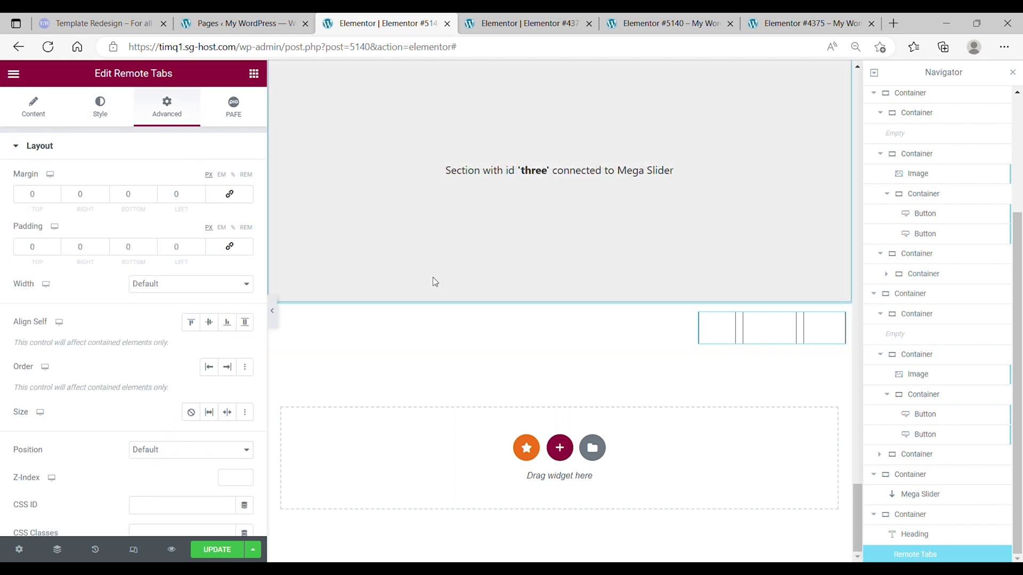
# Step: Clear the heading-and-tabs container's minimum height and set an unlinked top margin of 2
pyautogui.click(910, 514)
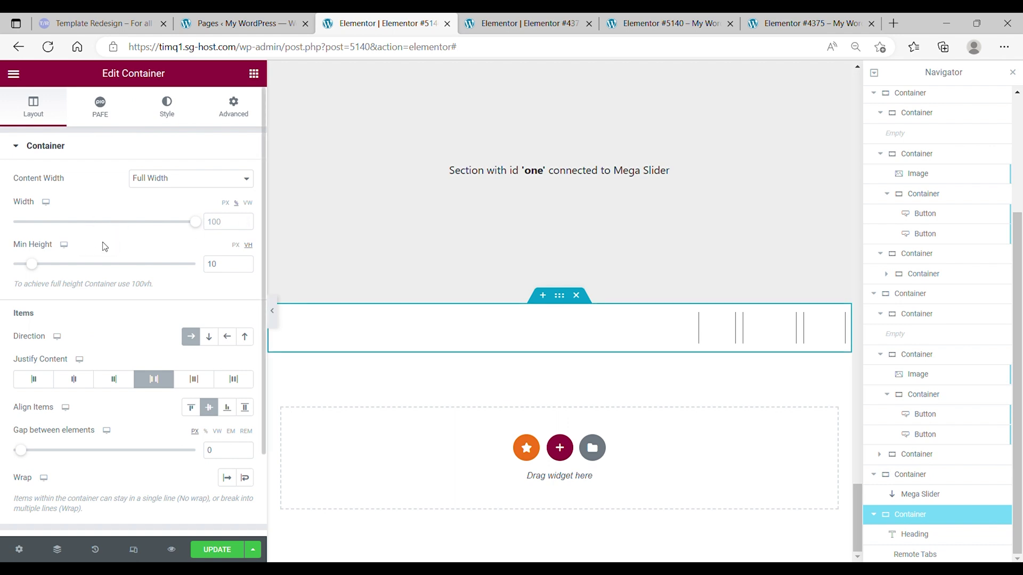
pyautogui.doubleClick(209, 269)
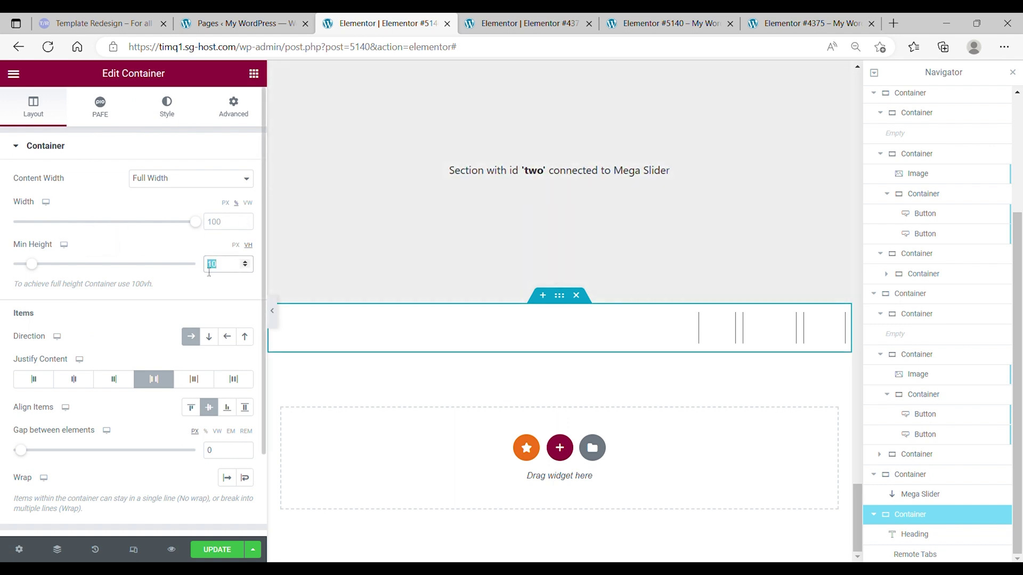
pyautogui.press('BackSpace')
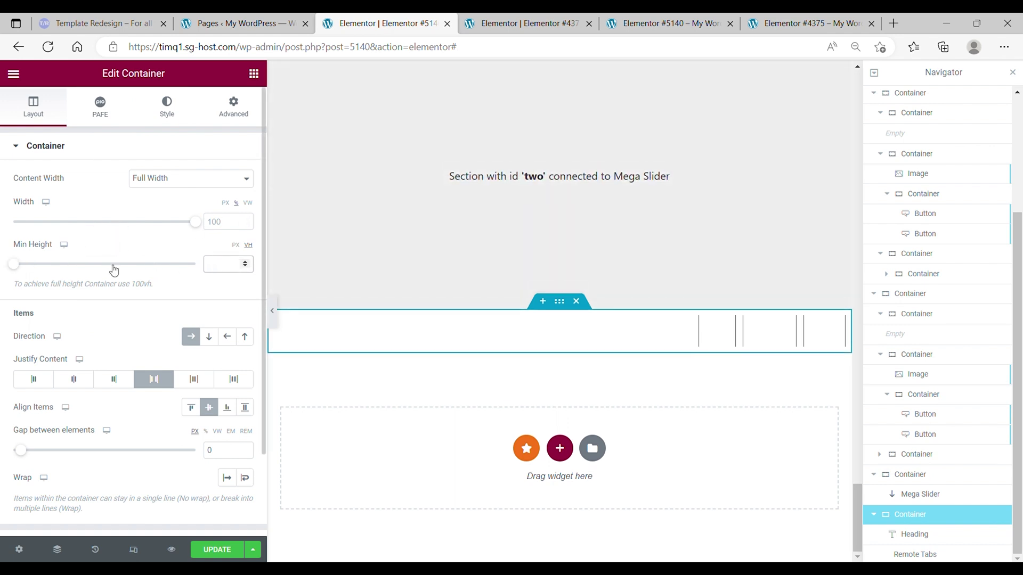
pyautogui.click(233, 109)
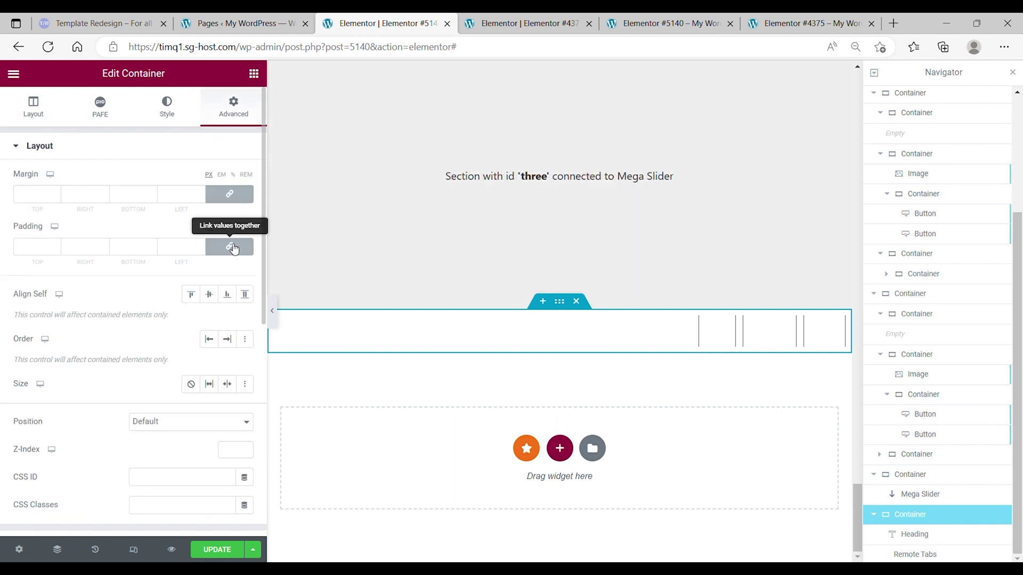
pyautogui.click(232, 202)
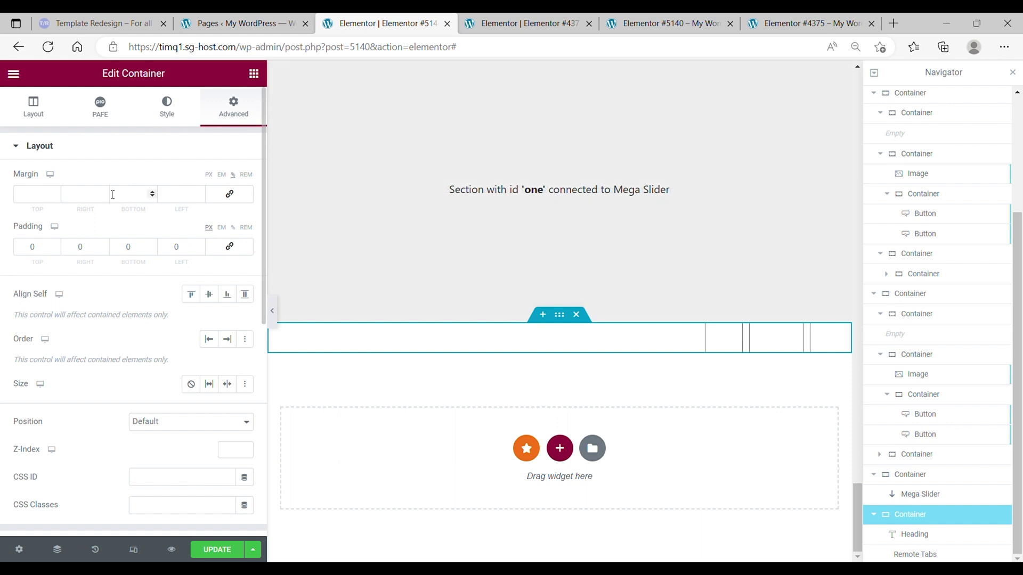
pyautogui.click(56, 194)
pyautogui.click(56, 194)
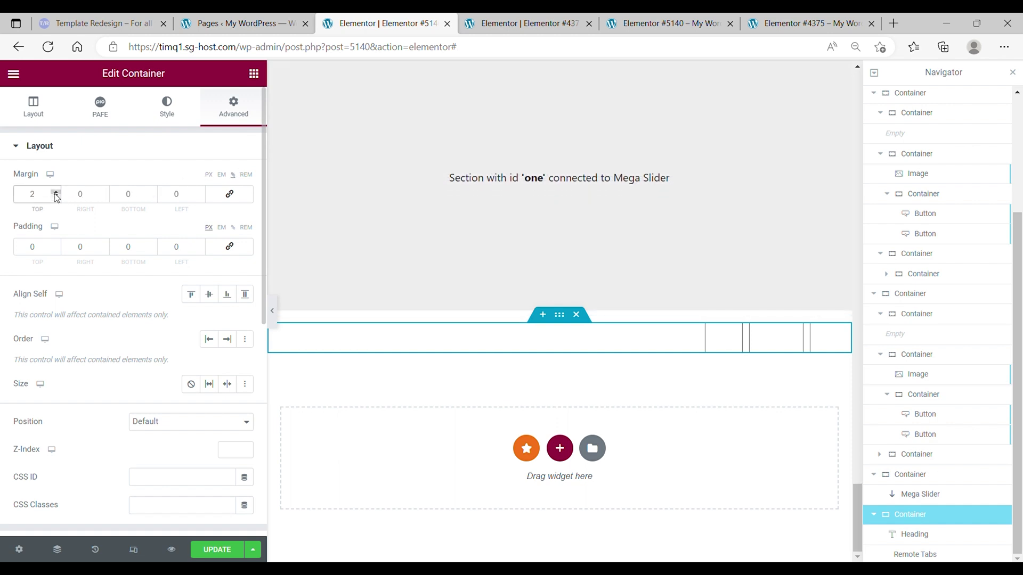
# Step: Lower the top margin to 1 and make the container absolute, anchored right and bottom
pyautogui.click(56, 197)
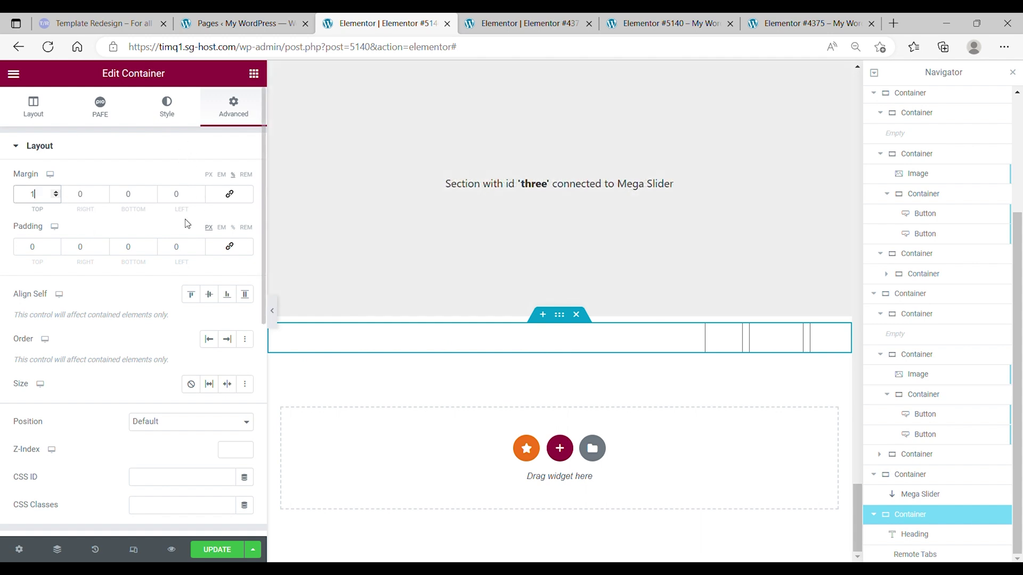
pyautogui.click(134, 423)
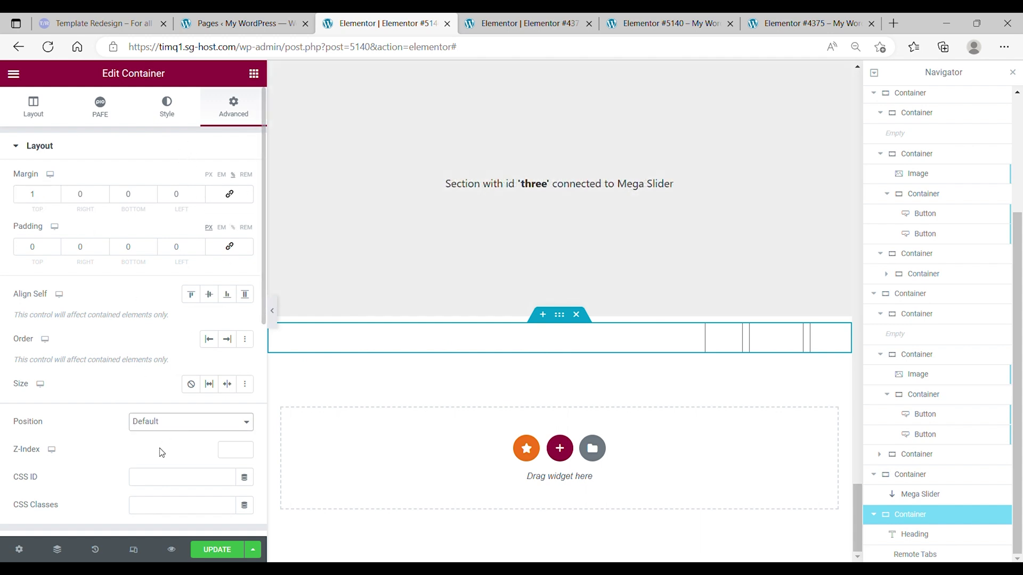
pyautogui.click(170, 438)
pyautogui.scroll(-2, 223, 433)
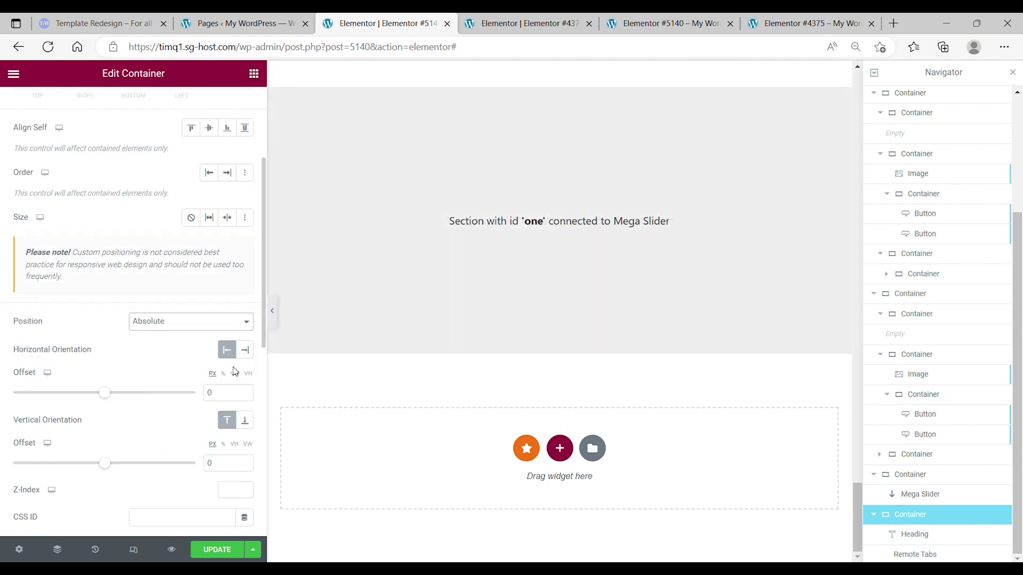
pyautogui.click(245, 352)
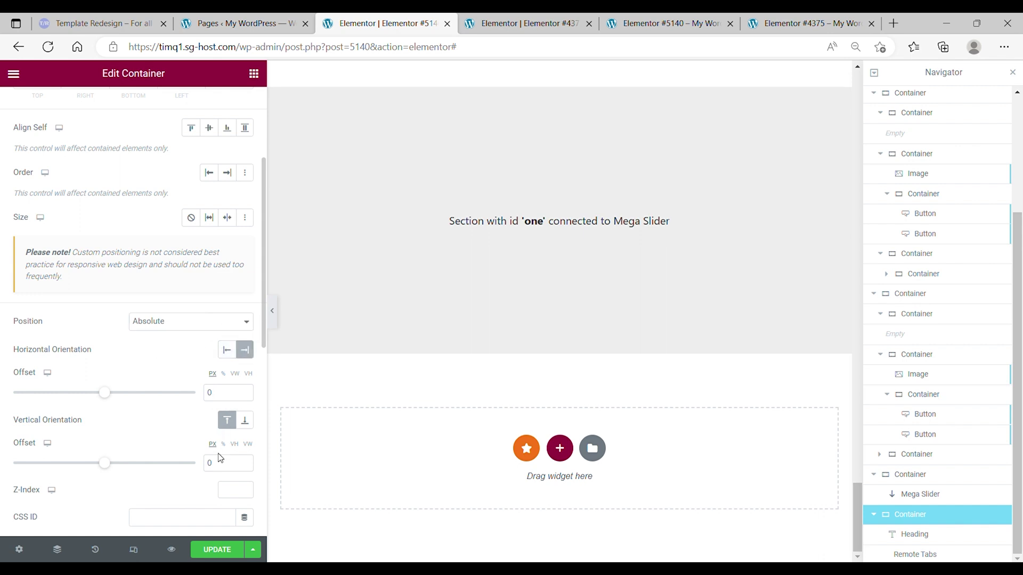
pyautogui.click(244, 421)
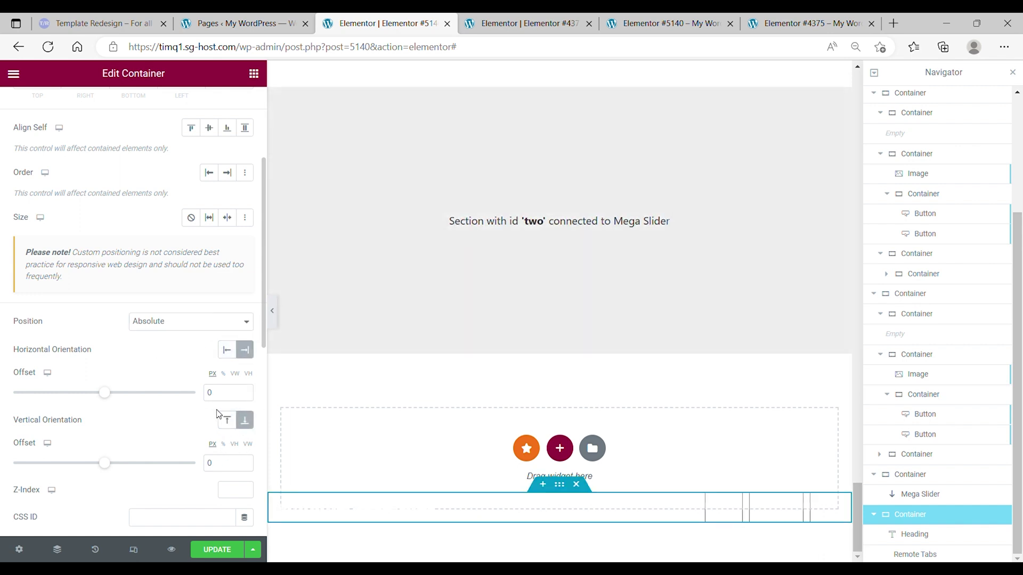
pyautogui.scroll(20, 337, 343)
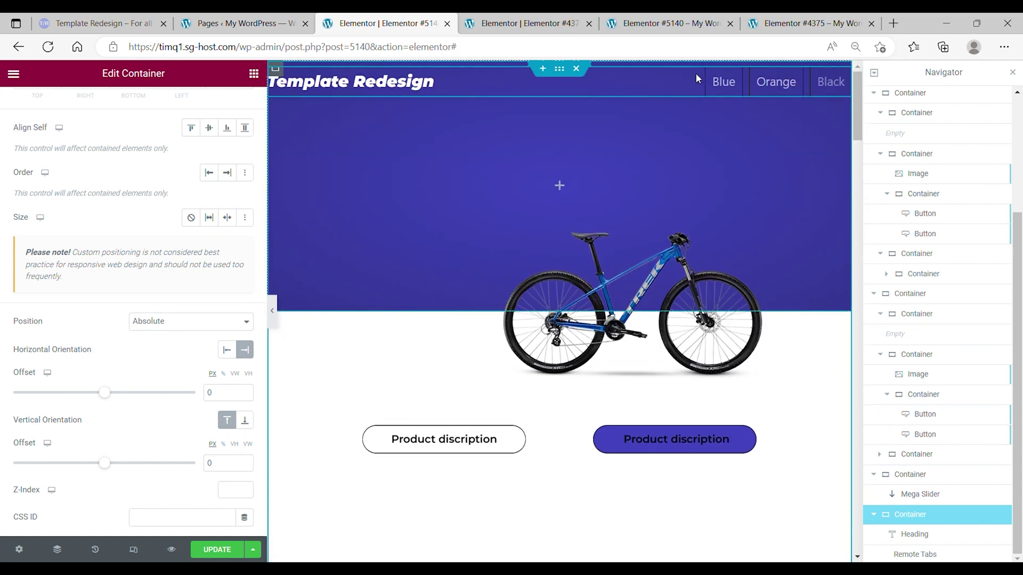
# Step: Set the Remote Tabs z-index to 10, save, and check the Orange variant in the preview
pyautogui.hotkey('ctrl', 'Tab')
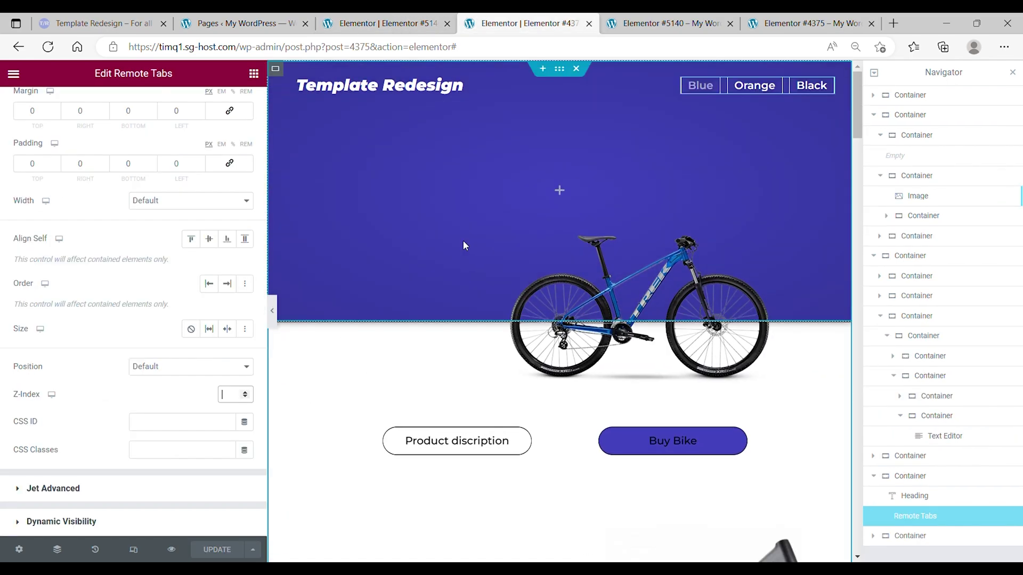
pyautogui.write('10')
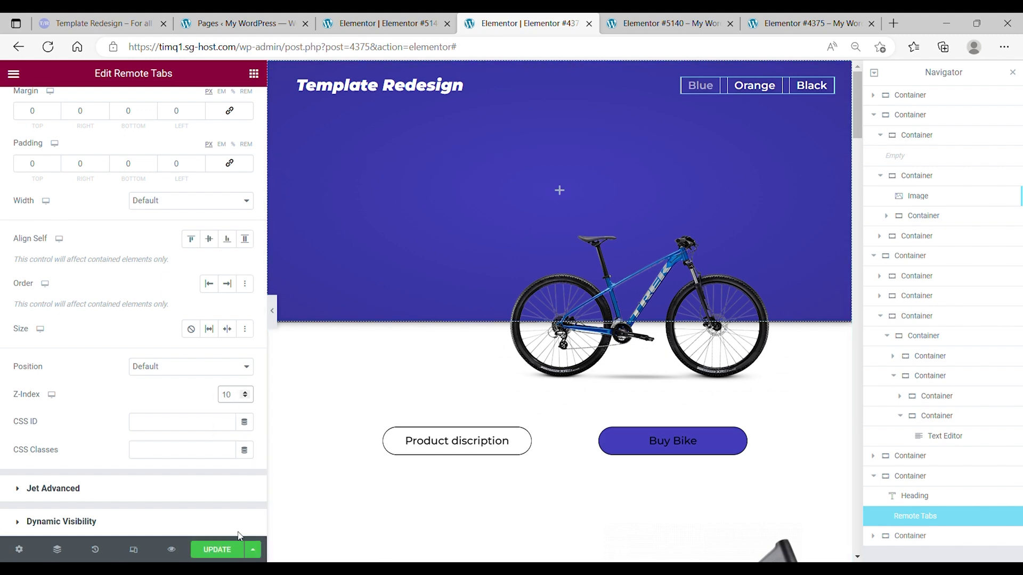
pyautogui.hotkey('ctrl', 's')
pyautogui.click(674, 17)
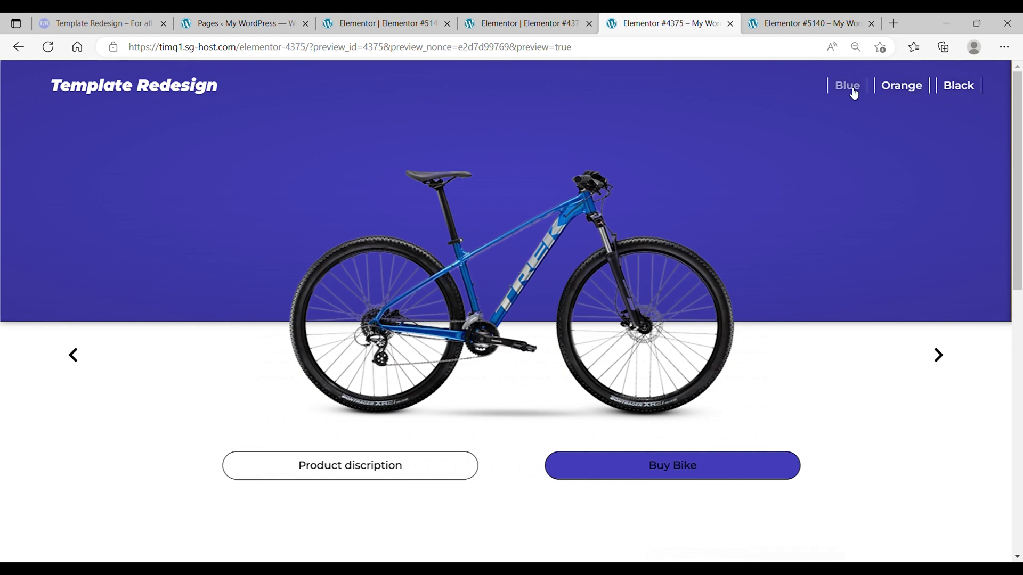
pyautogui.click(914, 97)
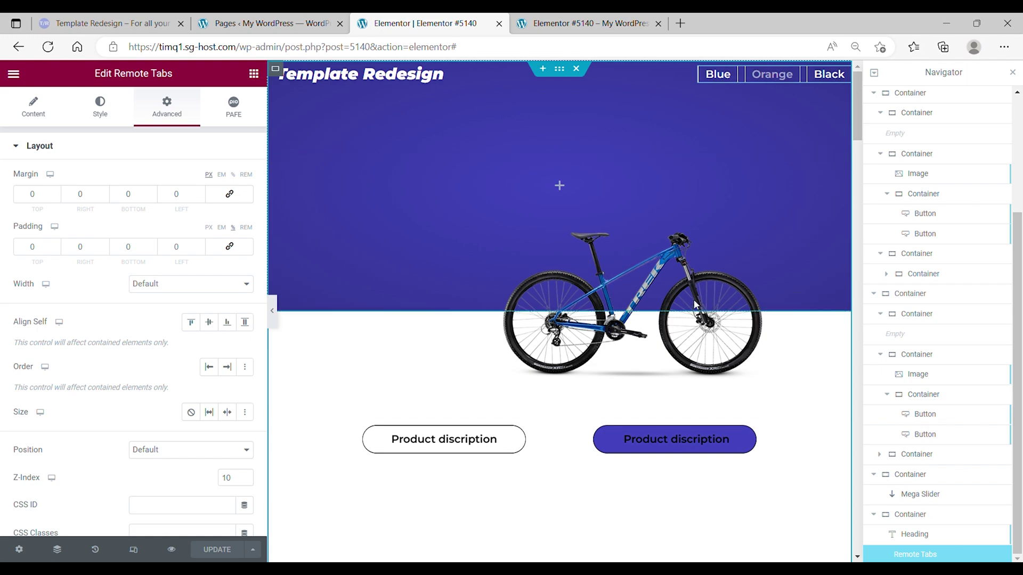
# Step: Switch the Mega Slider's carousel Autoplay to No
pyautogui.click(919, 496)
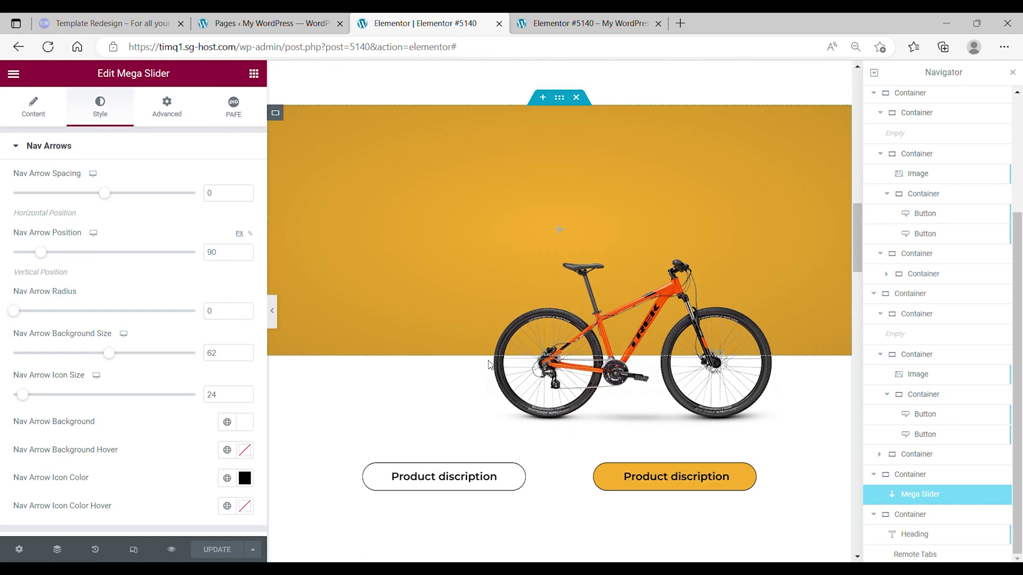
pyautogui.click(35, 116)
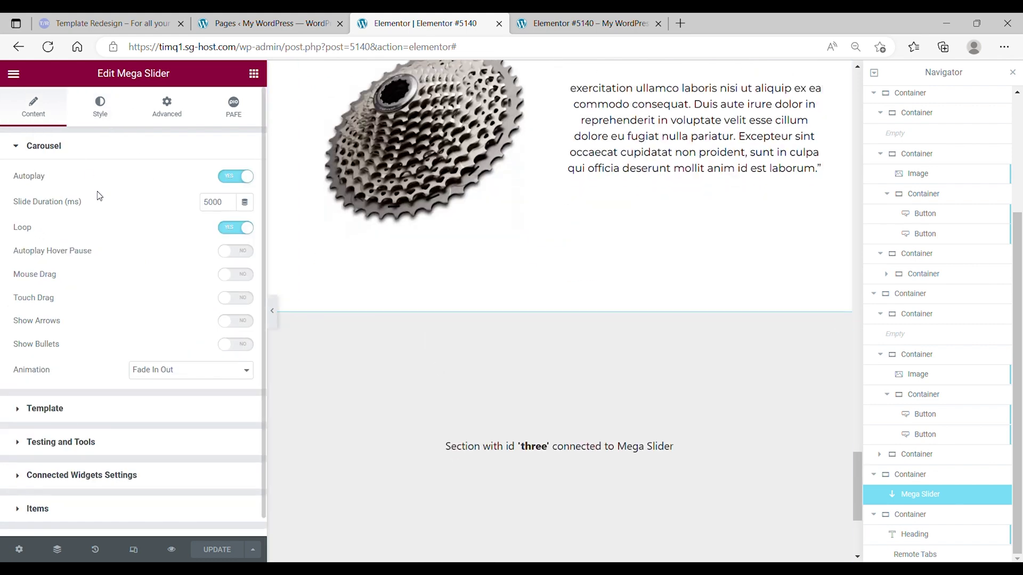
pyautogui.click(235, 177)
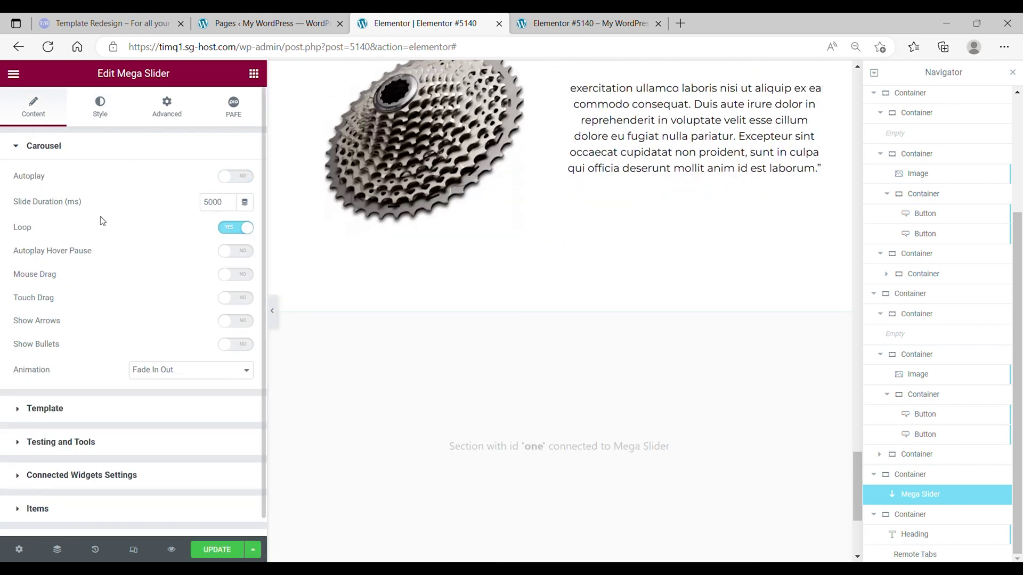
# Step: Add a new empty container at the bottom of the page
pyautogui.scroll(-4, 338, 299)
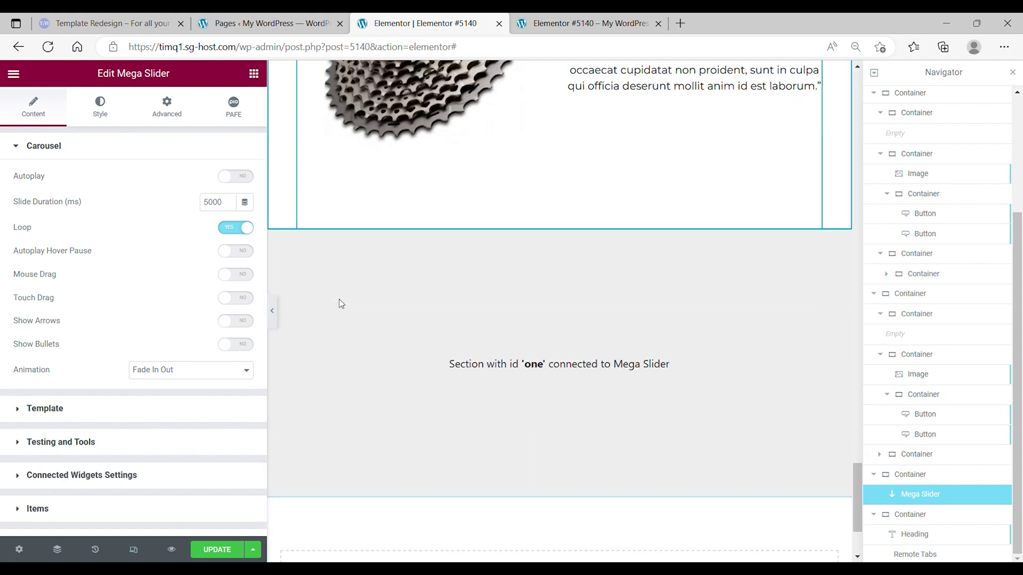
pyautogui.click(560, 445)
pyautogui.click(69, 234)
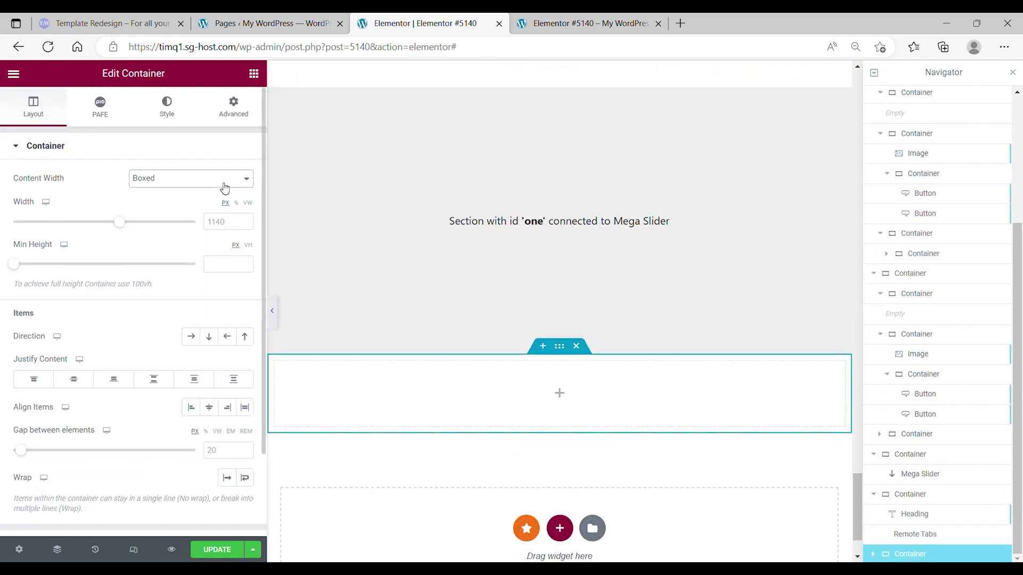
# Step: Make the container full width at 100vw with 0 padding on all sides
pyautogui.click(242, 210)
pyautogui.click(238, 218)
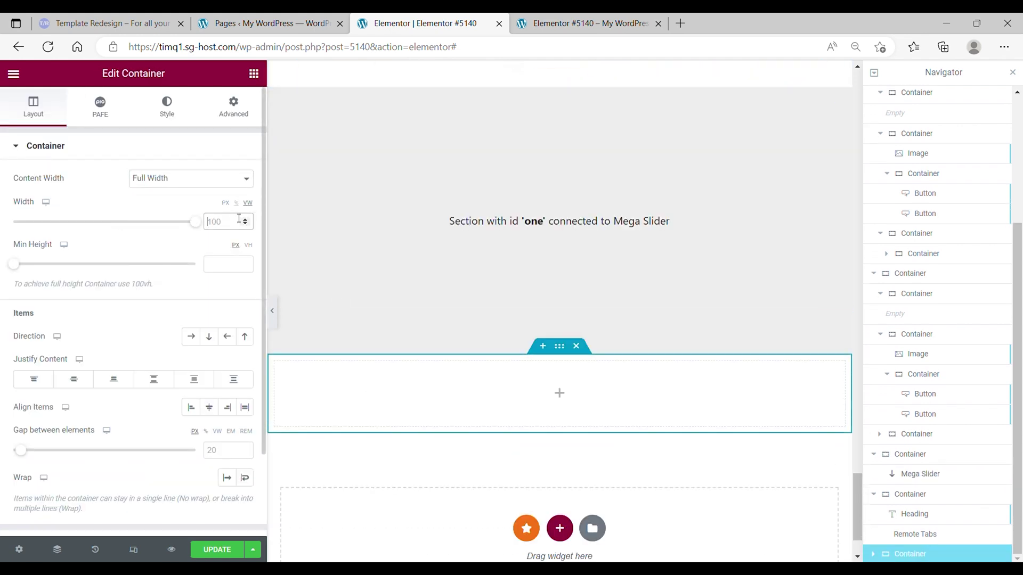
pyautogui.write('100')
pyautogui.click(234, 107)
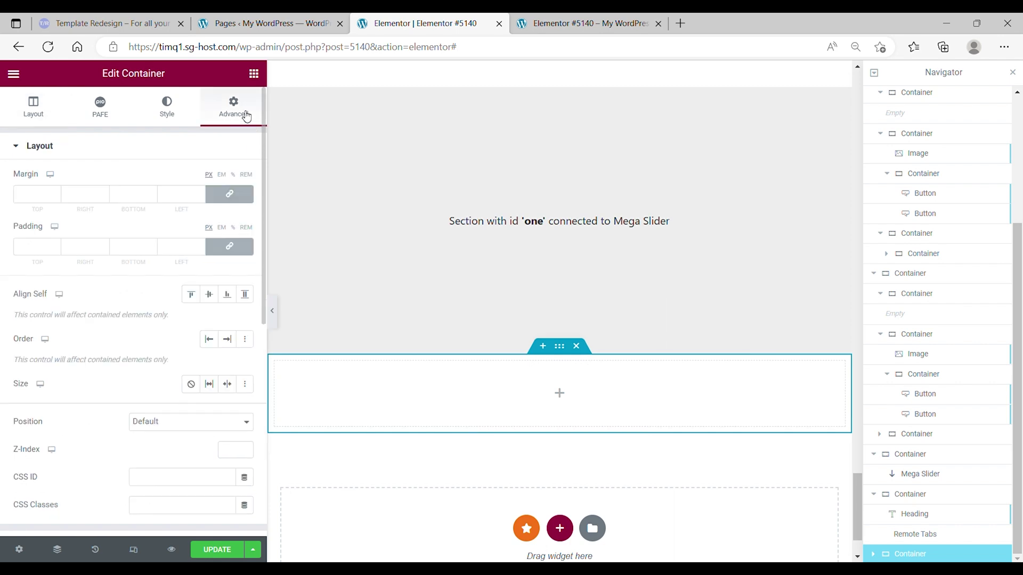
pyautogui.click(229, 194)
pyautogui.click(229, 246)
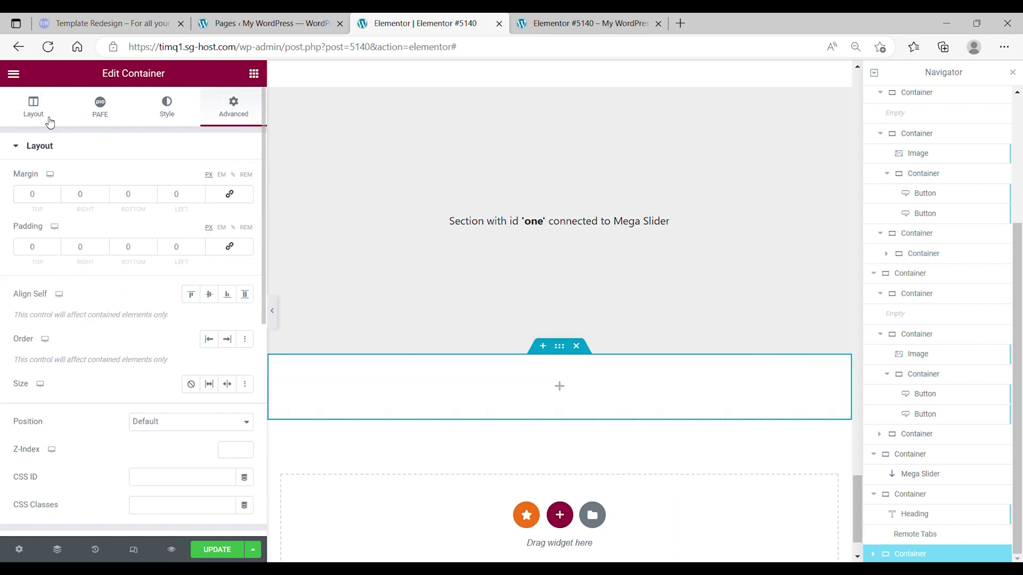
pyautogui.click(50, 121)
# Step: Add Remote Arrows and justify them to opposite ends of the container
pyautogui.click(254, 74)
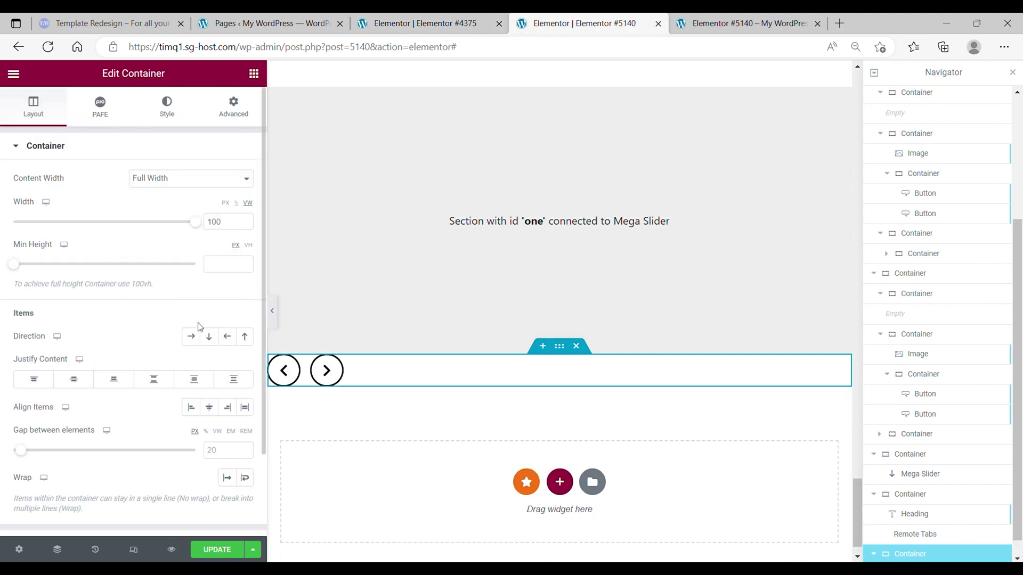
pyautogui.click(73, 379)
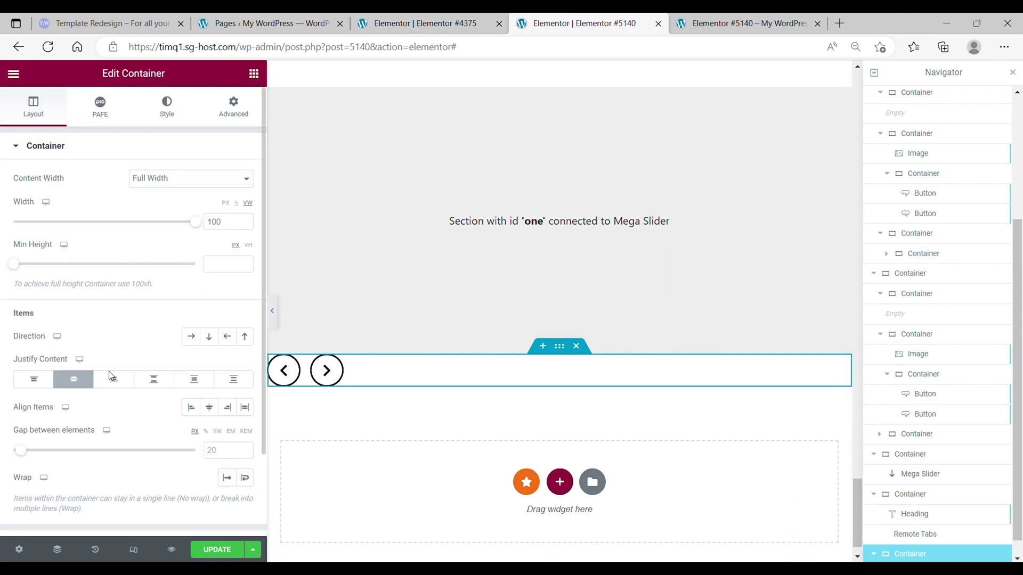
pyautogui.click(79, 386)
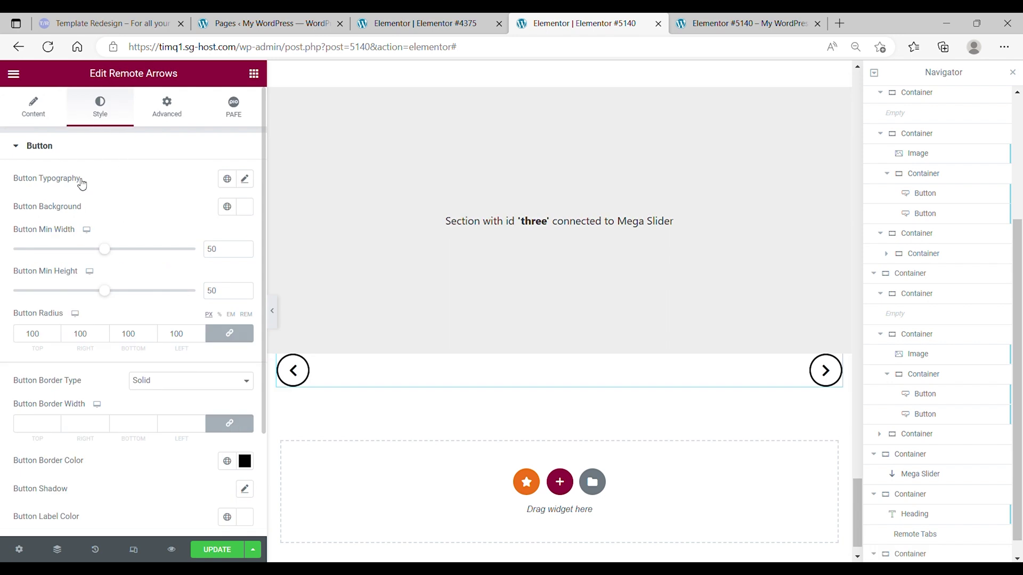
# Step: Give the arrows a fully transparent border colour and icon size 25
pyautogui.scroll(-3, 46, 154)
pyautogui.click(245, 378)
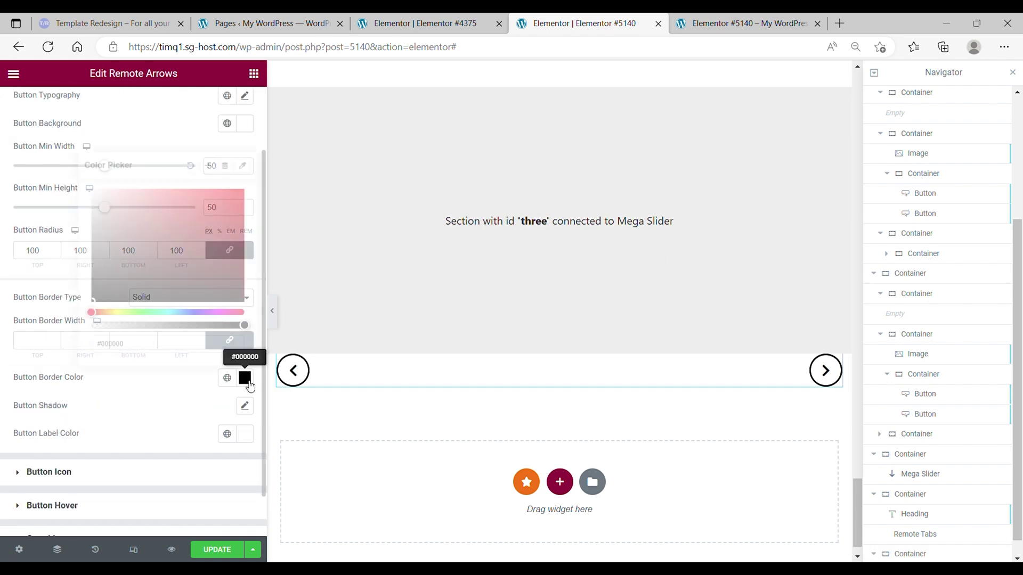
pyautogui.moveTo(243, 325); pyautogui.dragTo(10, 330)
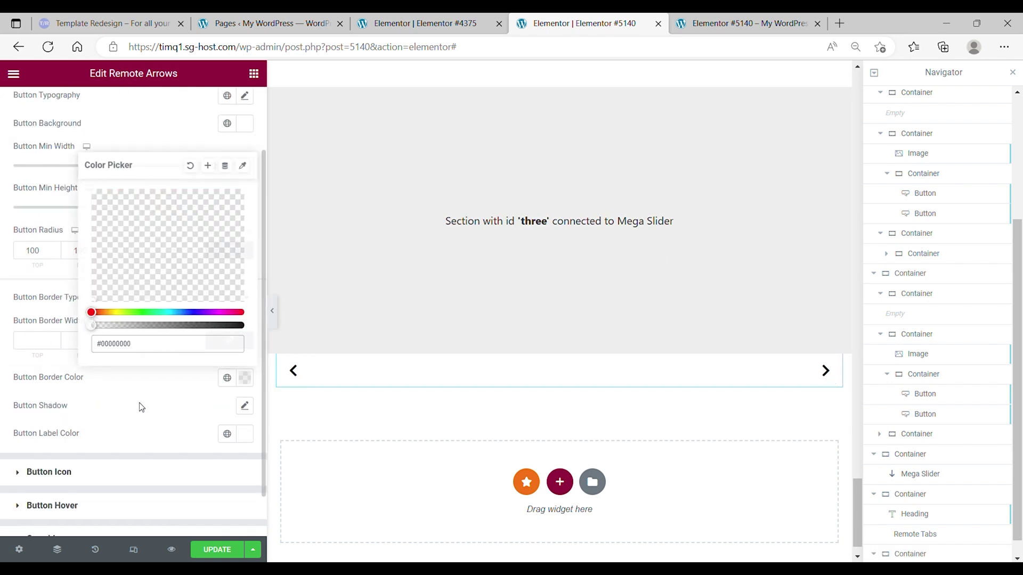
pyautogui.click(140, 407)
pyautogui.scroll(-1, 105, 402)
pyautogui.click(61, 431)
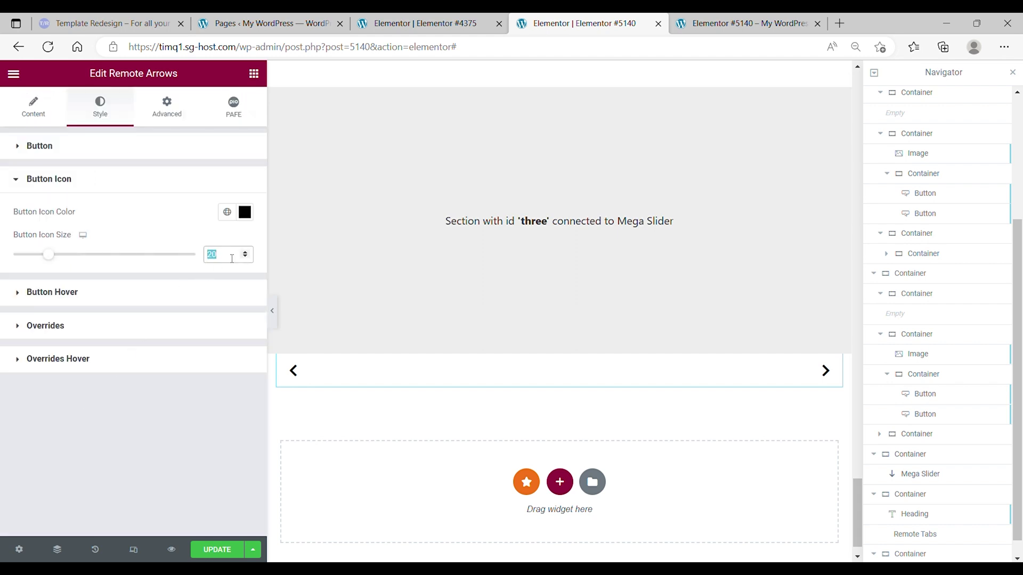
pyautogui.write('25')
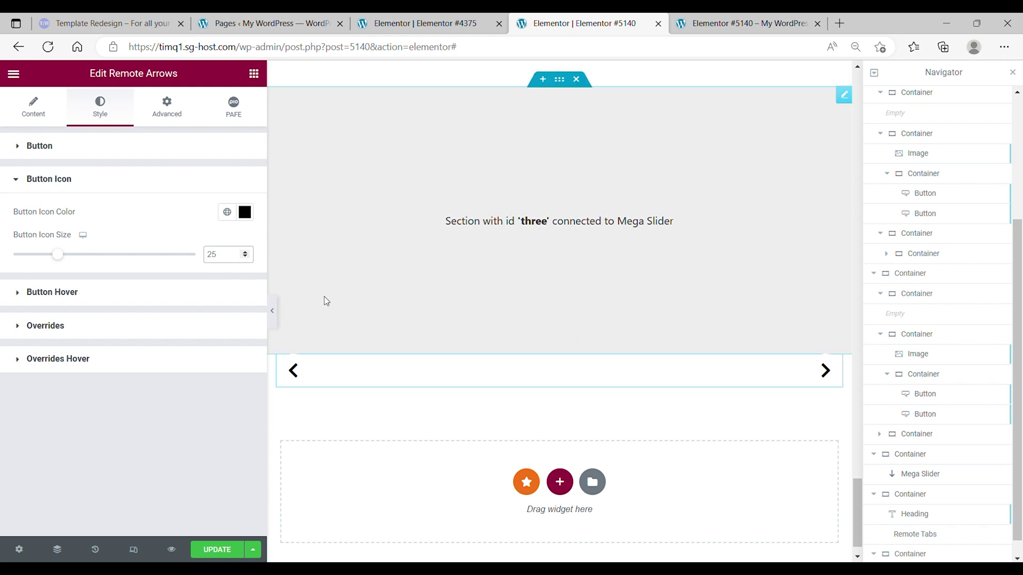
# Step: Position the arrows container absolutely, anchored right, with an 8% top offset
pyautogui.click(920, 557)
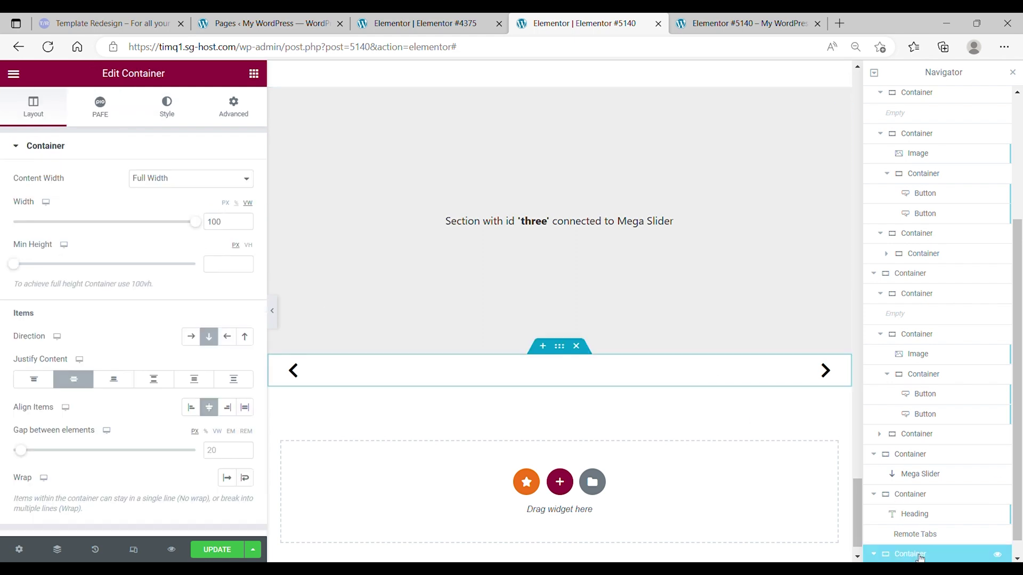
pyautogui.click(232, 107)
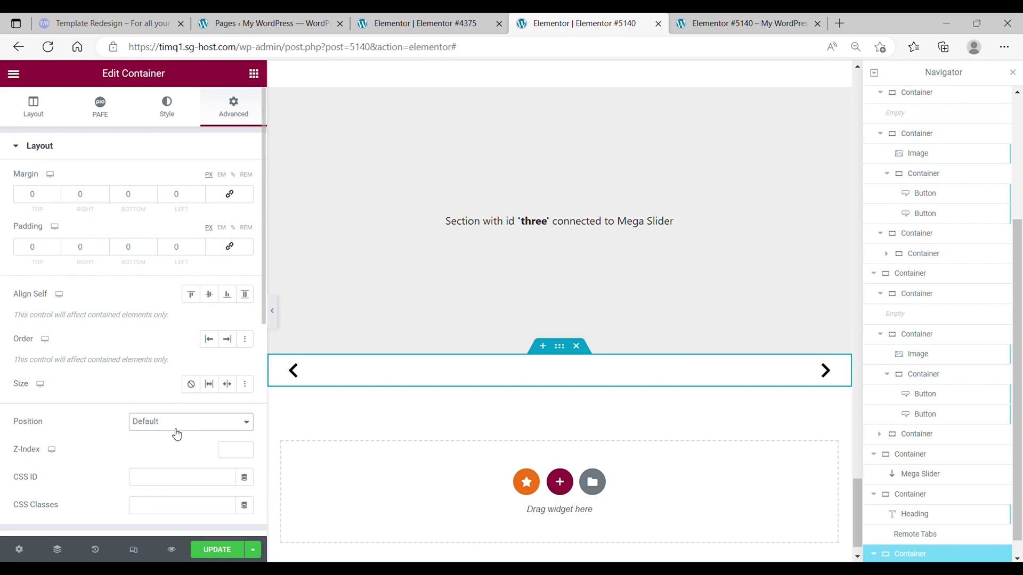
pyautogui.click(165, 457)
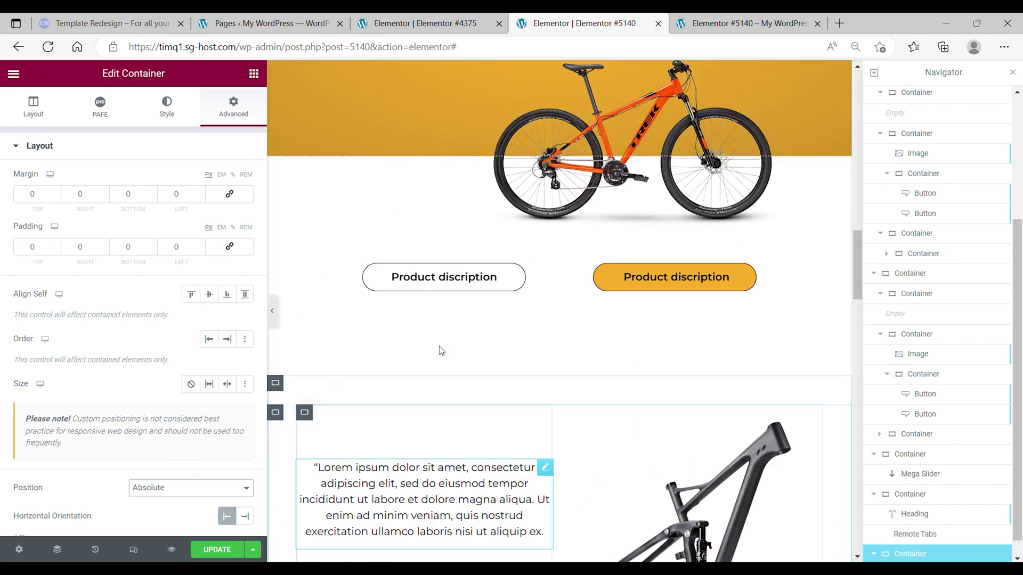
pyautogui.scroll(-3, 249, 356)
pyautogui.click(244, 350)
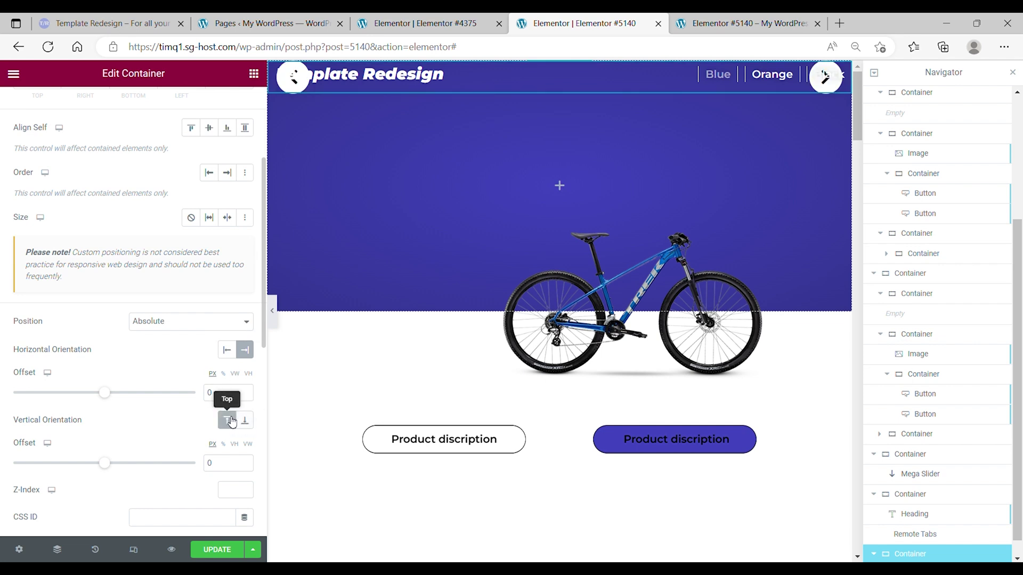
pyautogui.moveTo(115, 467); pyautogui.dragTo(150, 467)
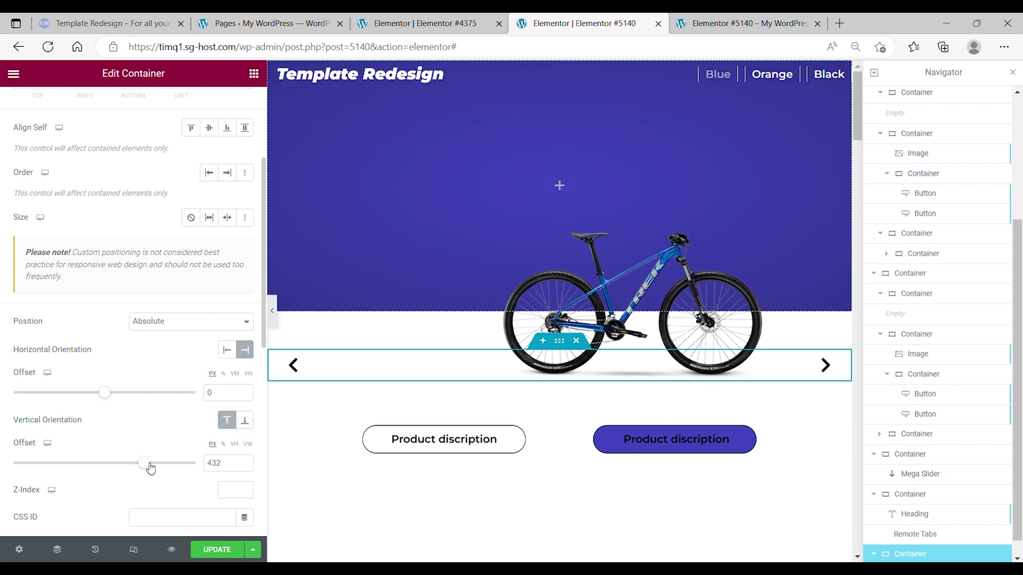
pyautogui.click(223, 444)
pyautogui.write('8')
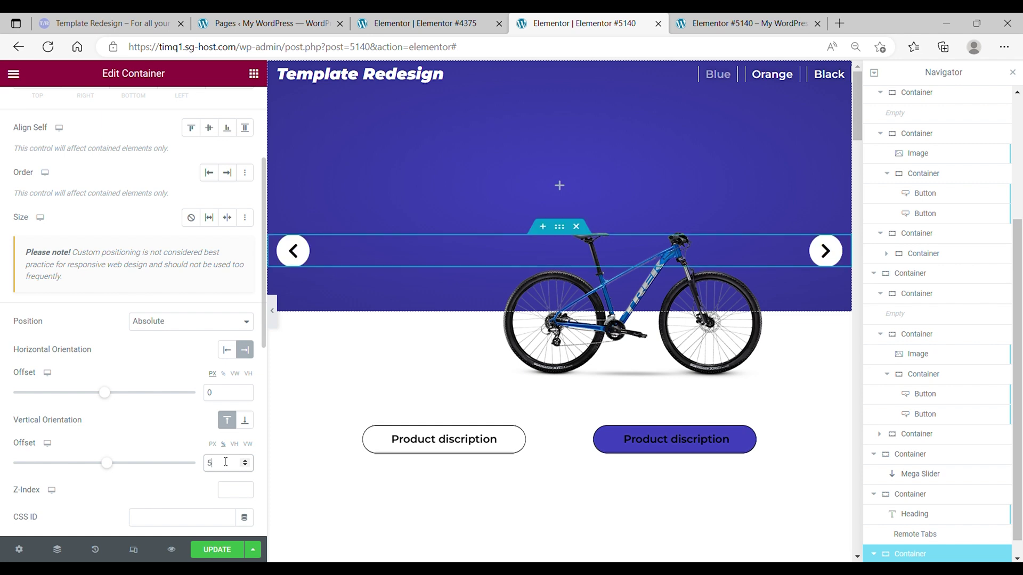
# Step: Set the container's Z-Index to 5, update the page, and view the preview
pyautogui.scroll(-2, 174, 368)
pyautogui.click(227, 408)
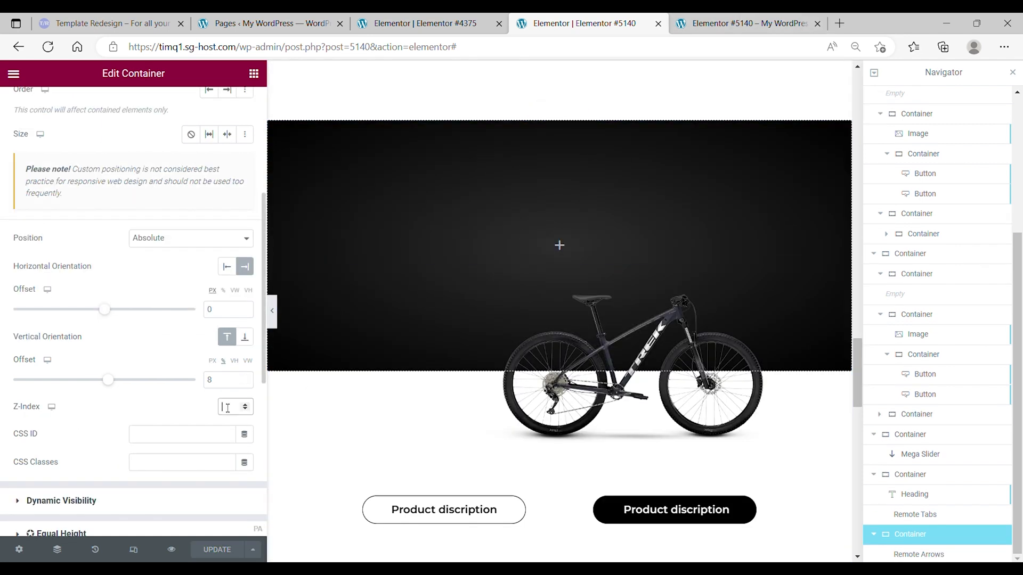
pyautogui.write('5')
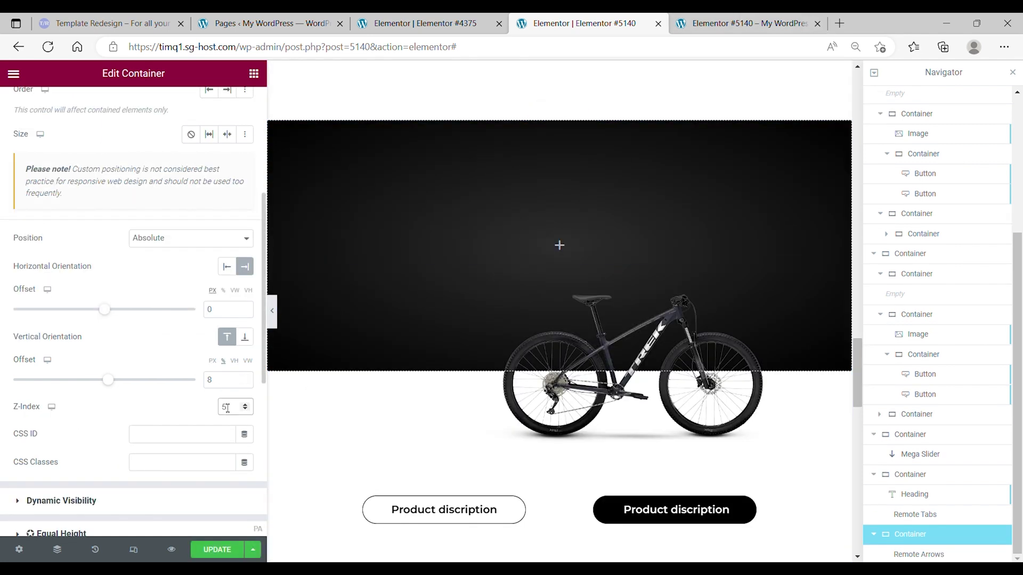
pyautogui.click(217, 550)
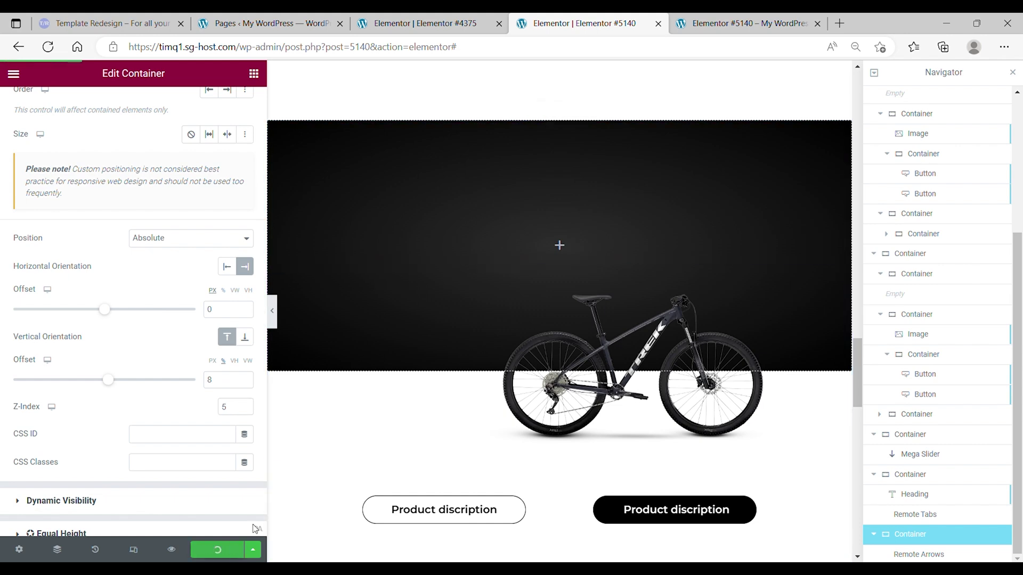
pyautogui.click(745, 23)
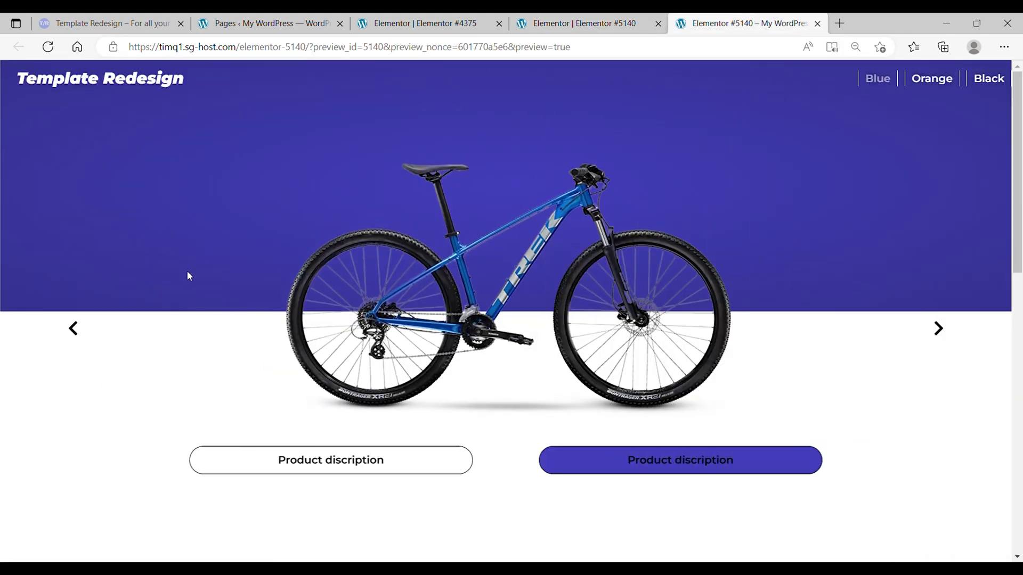
# Step: Cycle the preview slider through the orange, black and blue bikes and test the description button
pyautogui.click(939, 329)
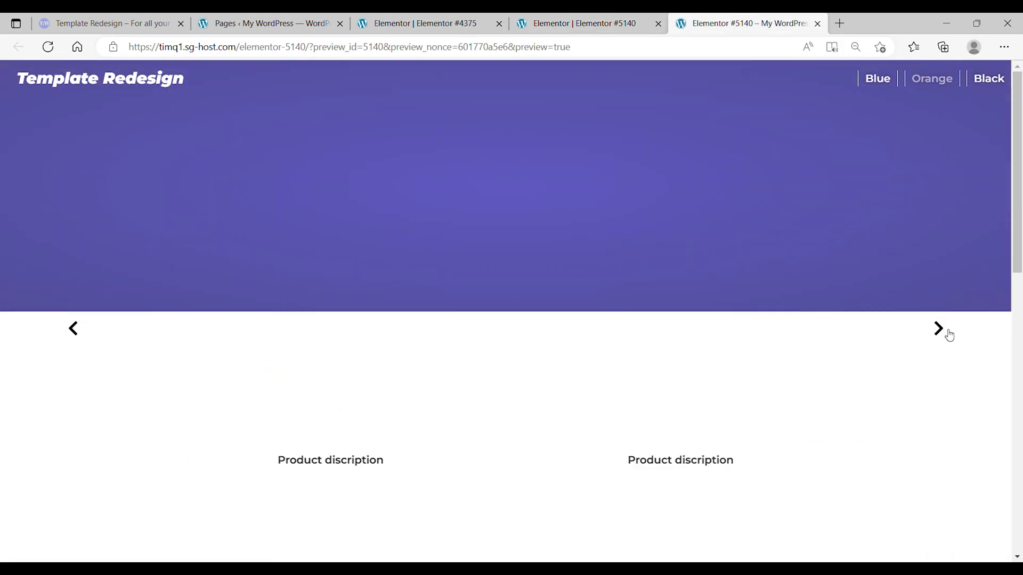
pyautogui.click(946, 333)
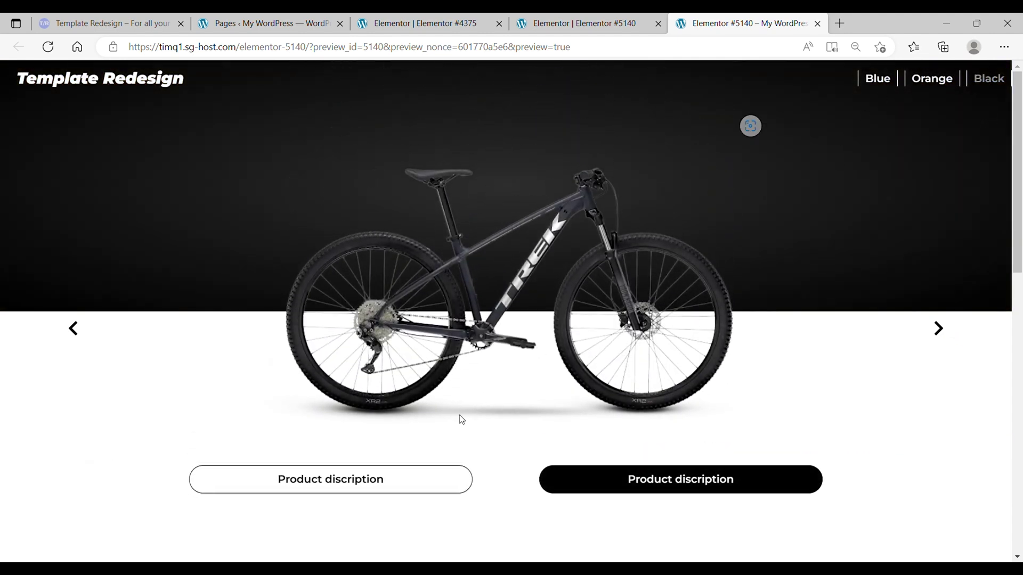
pyautogui.click(408, 485)
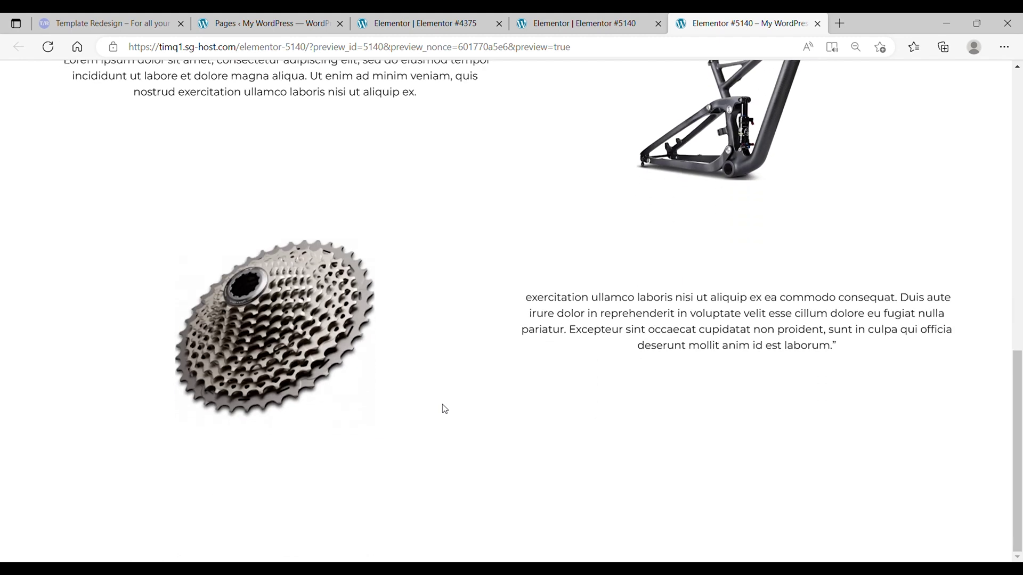
pyautogui.scroll(10, 443, 408)
pyautogui.click(939, 329)
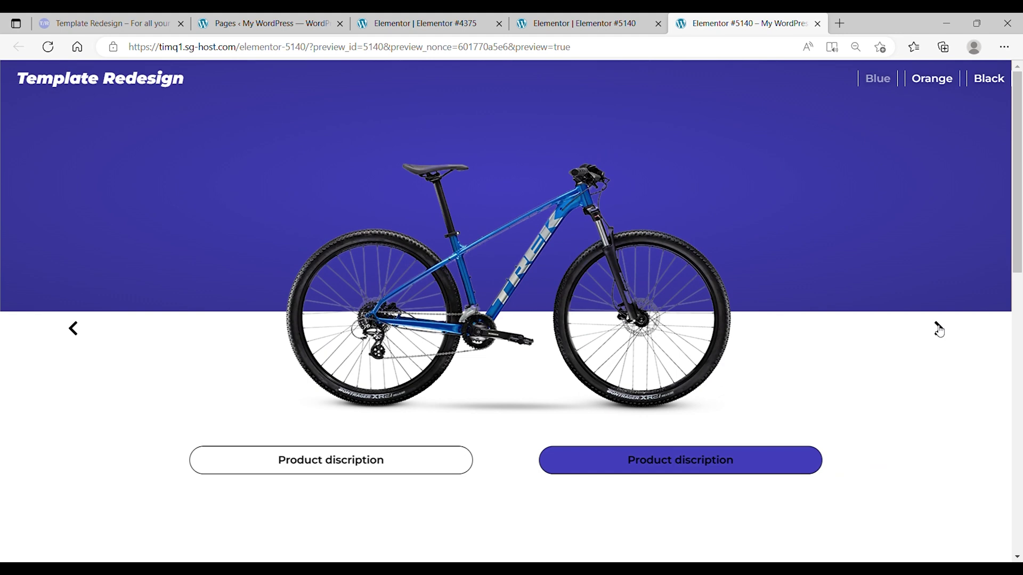
pyautogui.click(938, 329)
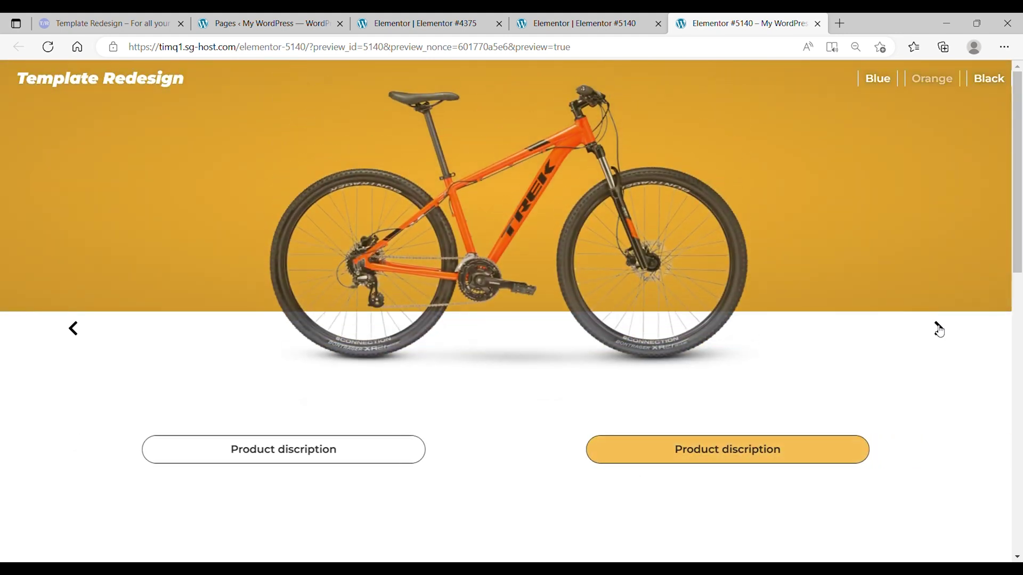
pyautogui.click(938, 329)
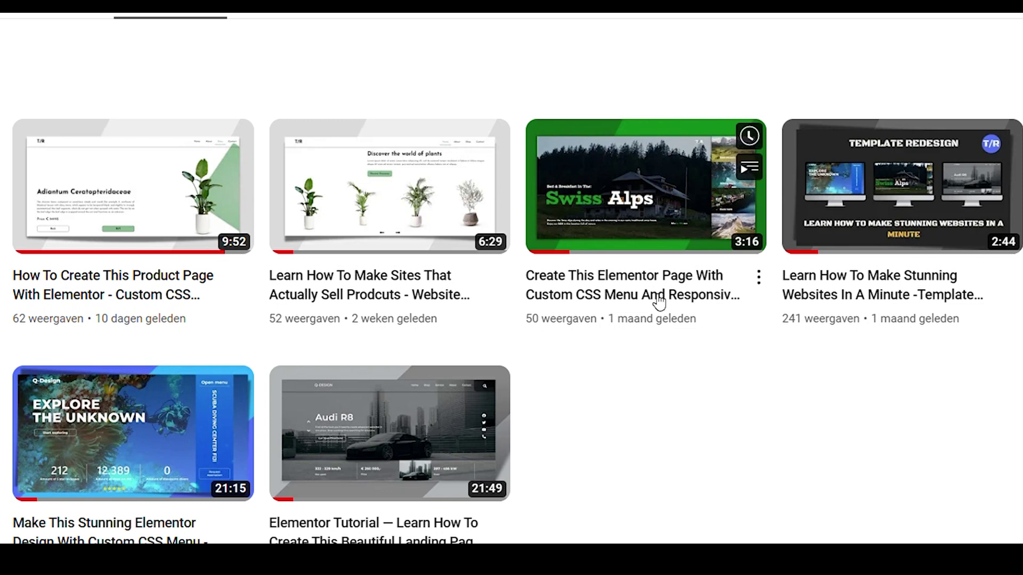
pyautogui.moveTo(936, 240)
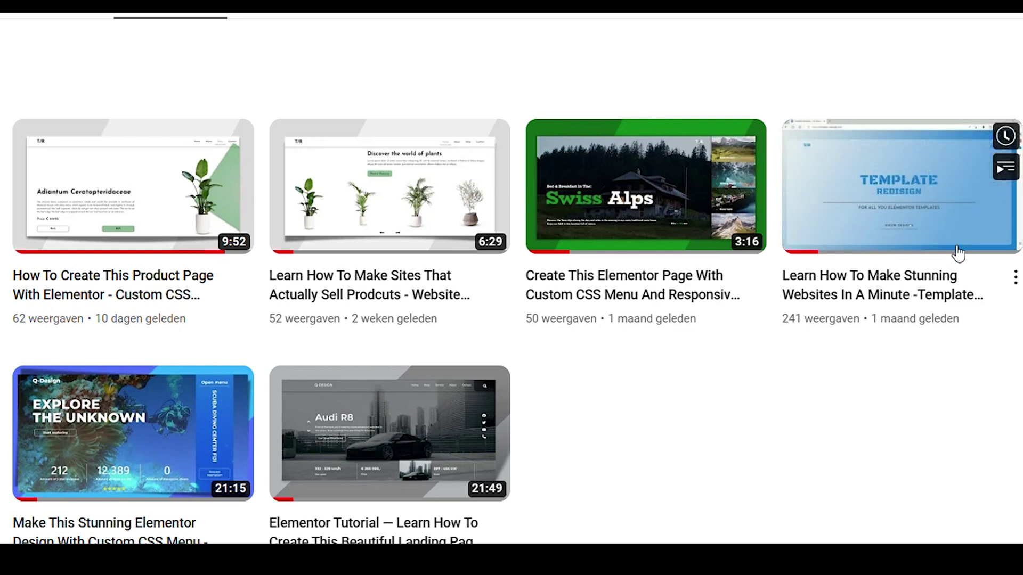